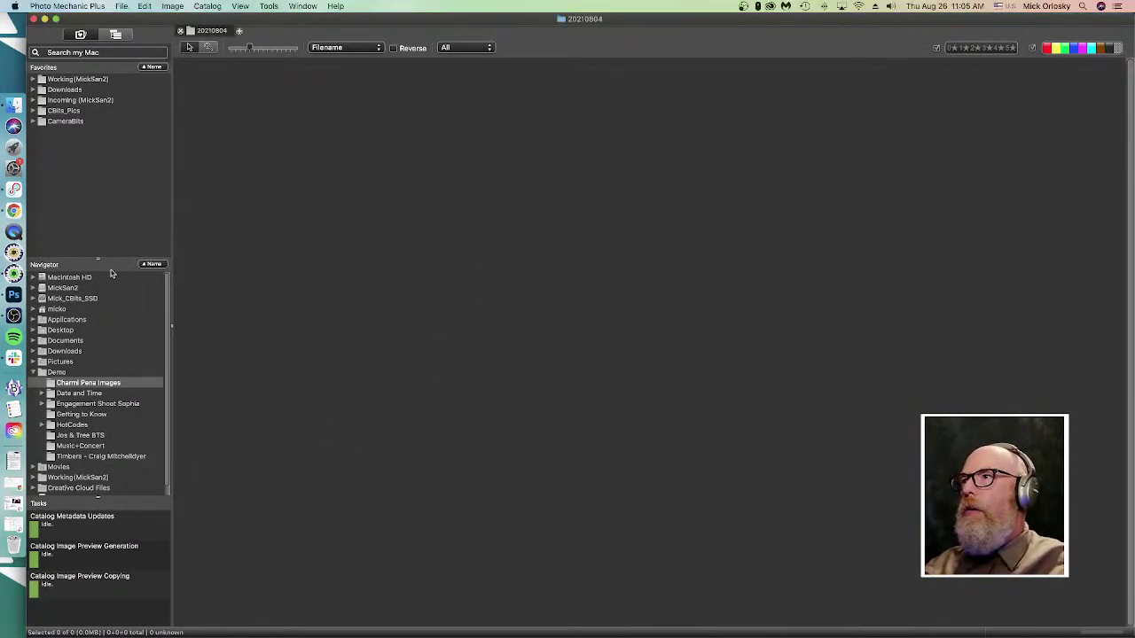
left_click_drag(97, 257, 103, 193)
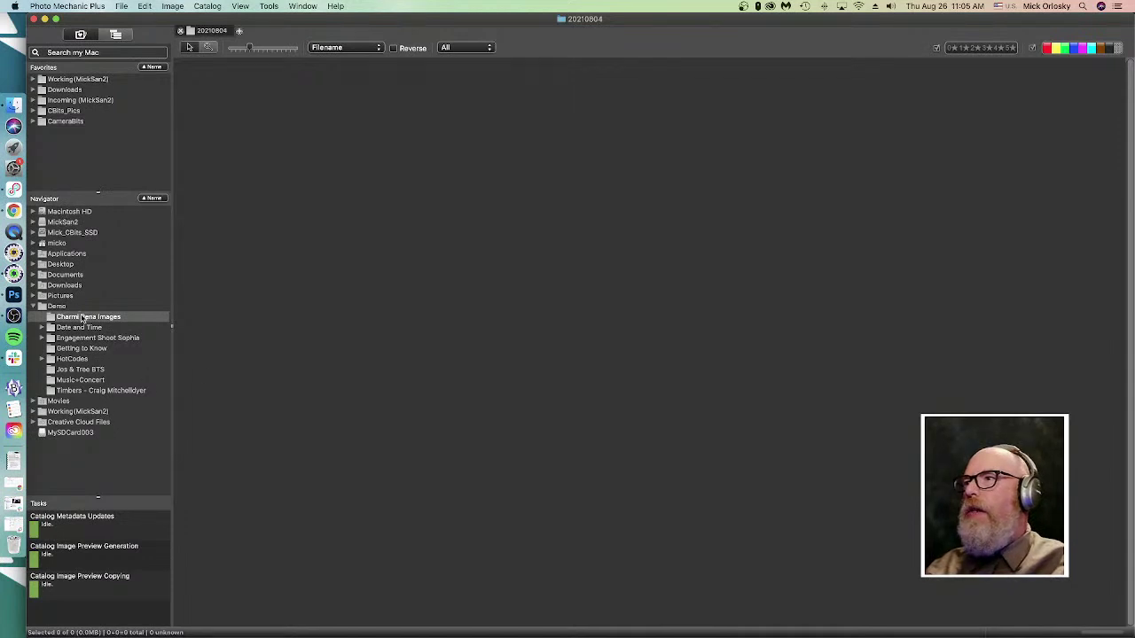
double_click(83, 317)
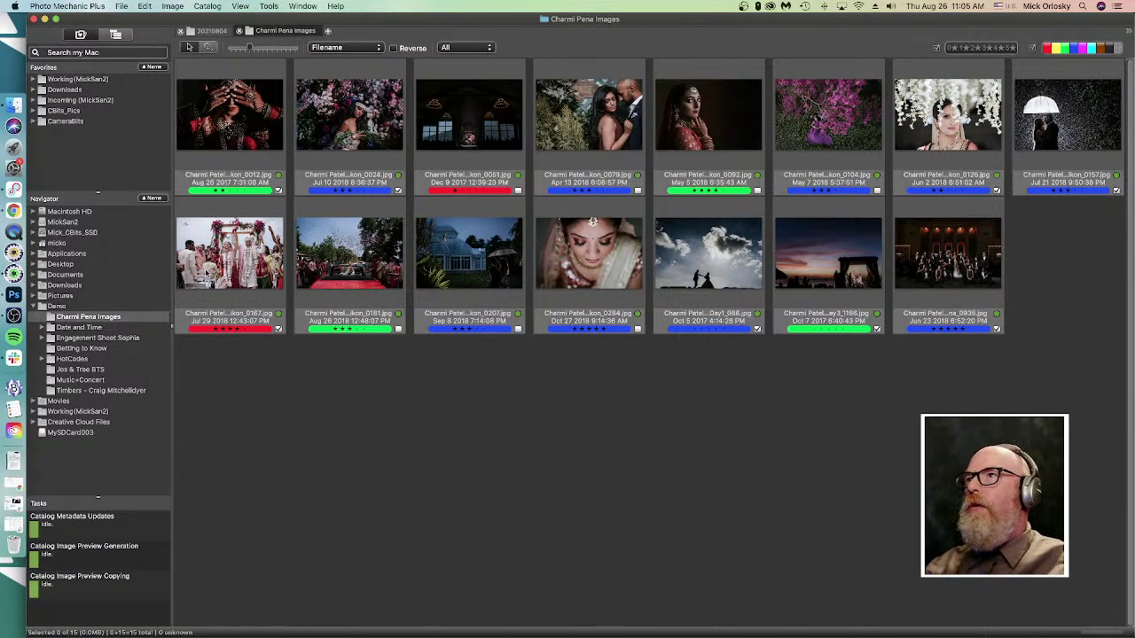
left_click(238, 31)
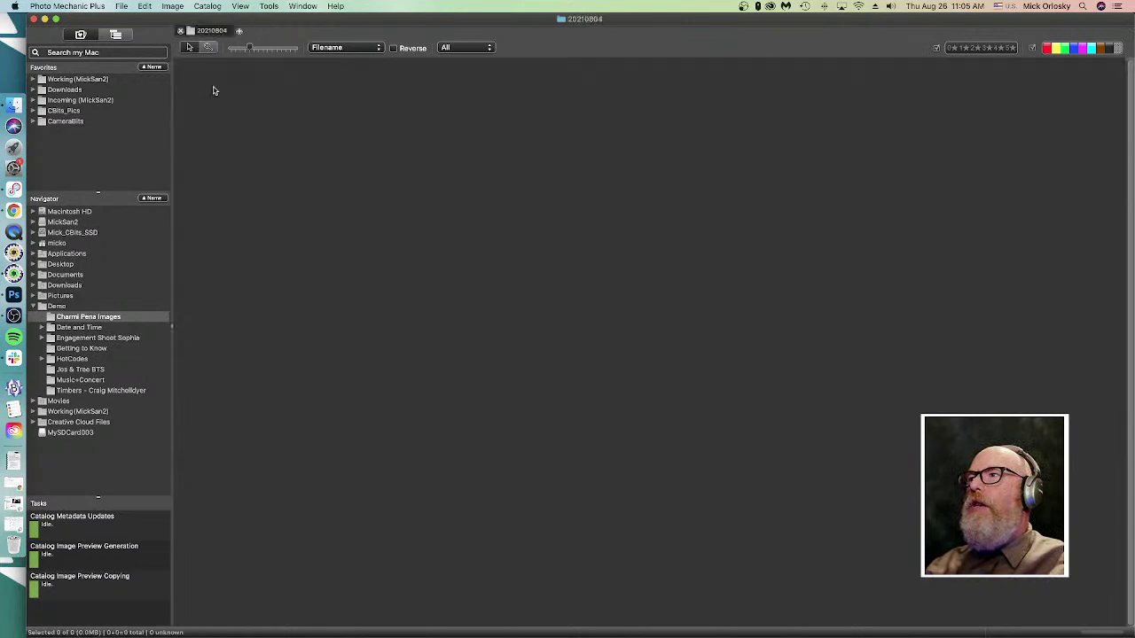
left_click(57, 306)
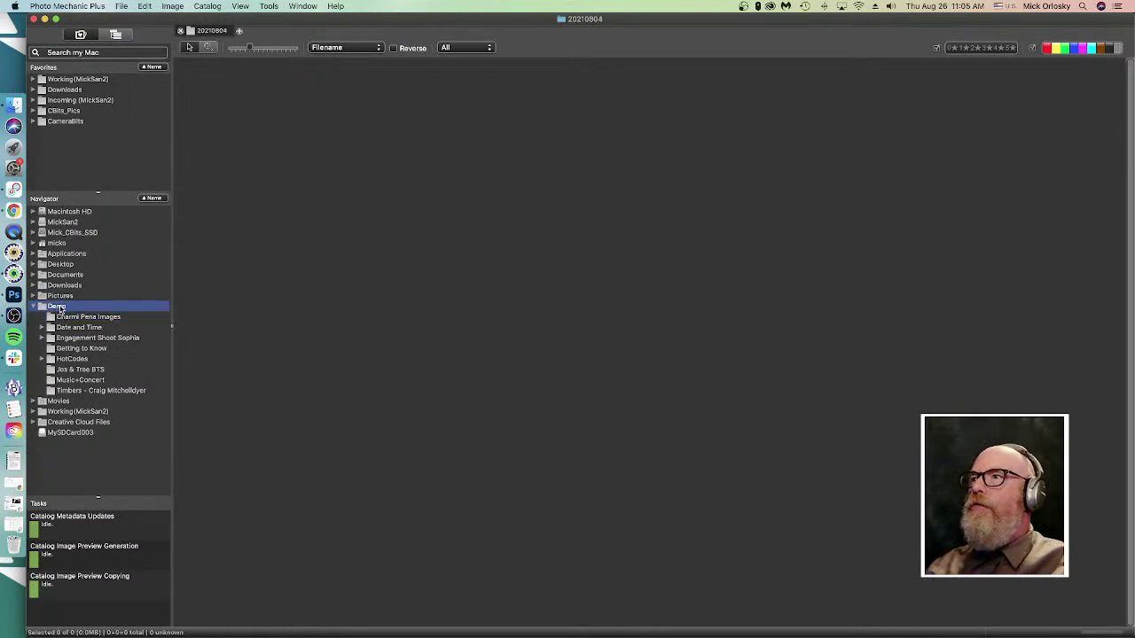
left_click_drag(60, 308, 67, 307)
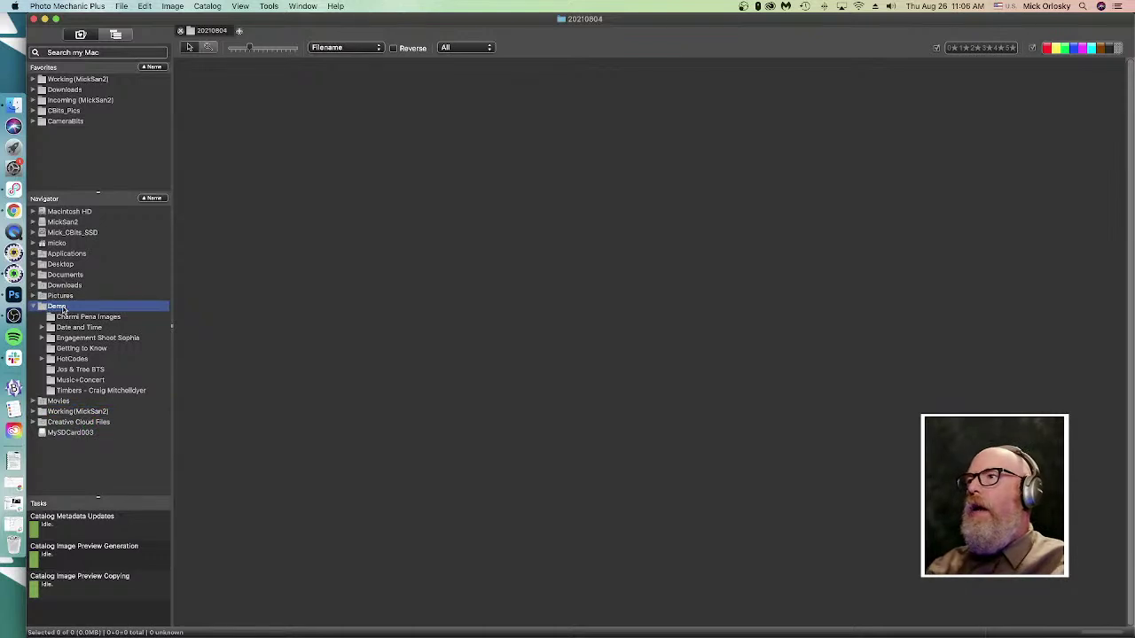
right_click(62, 309)
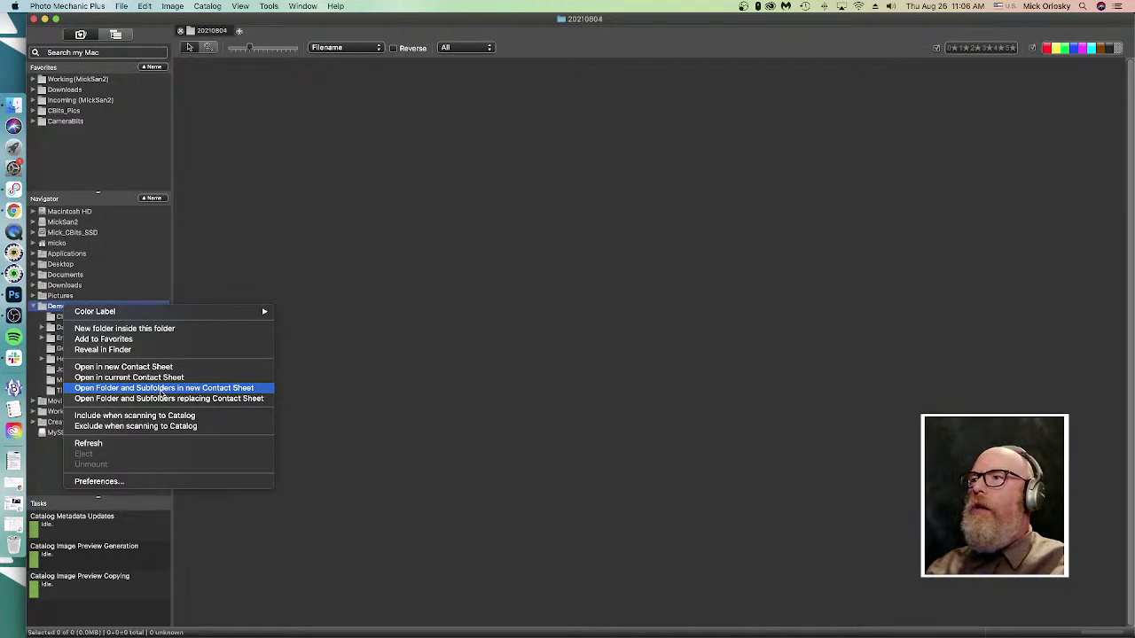
- Open Demo with all its subfolders in a new contact sheet and browse its 332 photos
left_click(162, 388)
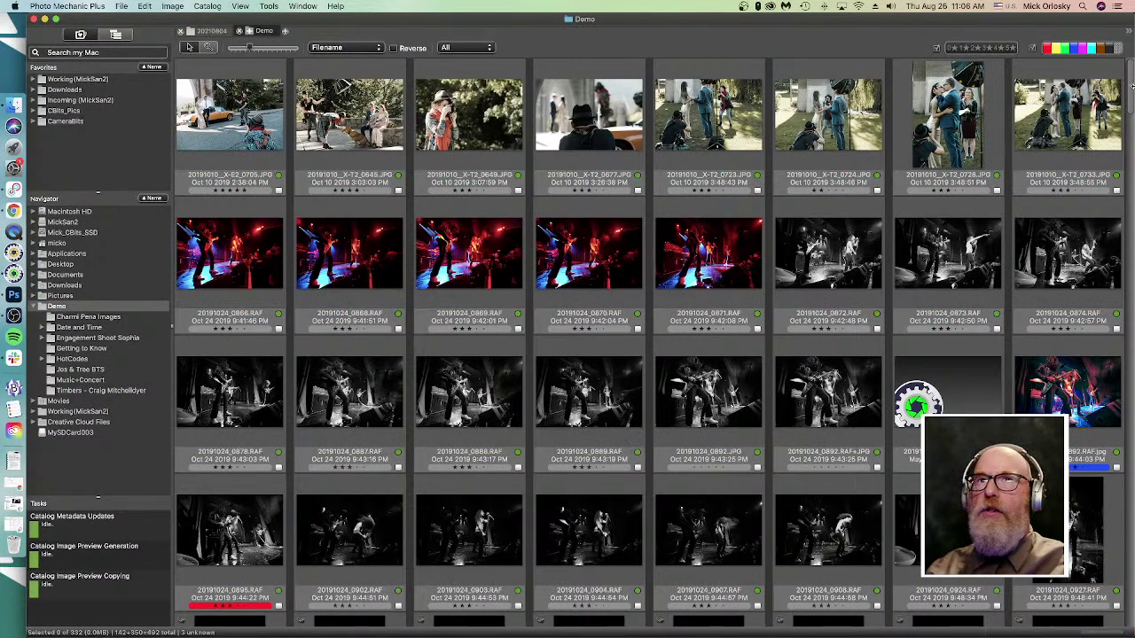
scroll(1131, 92, "down", 15)
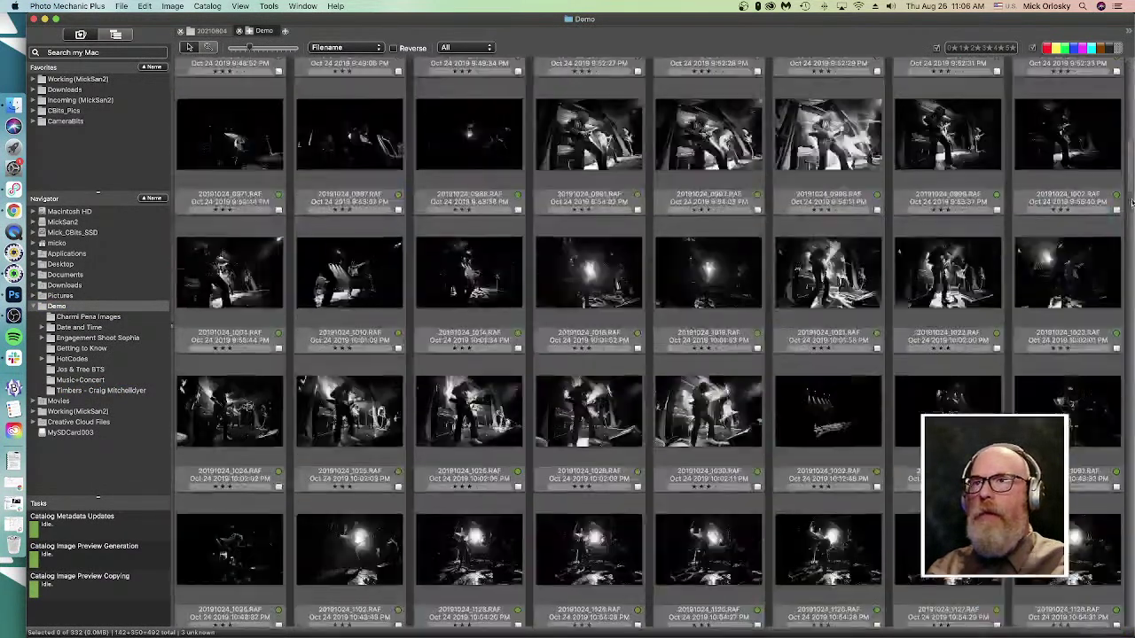
scroll(1132, 92, "down", 15)
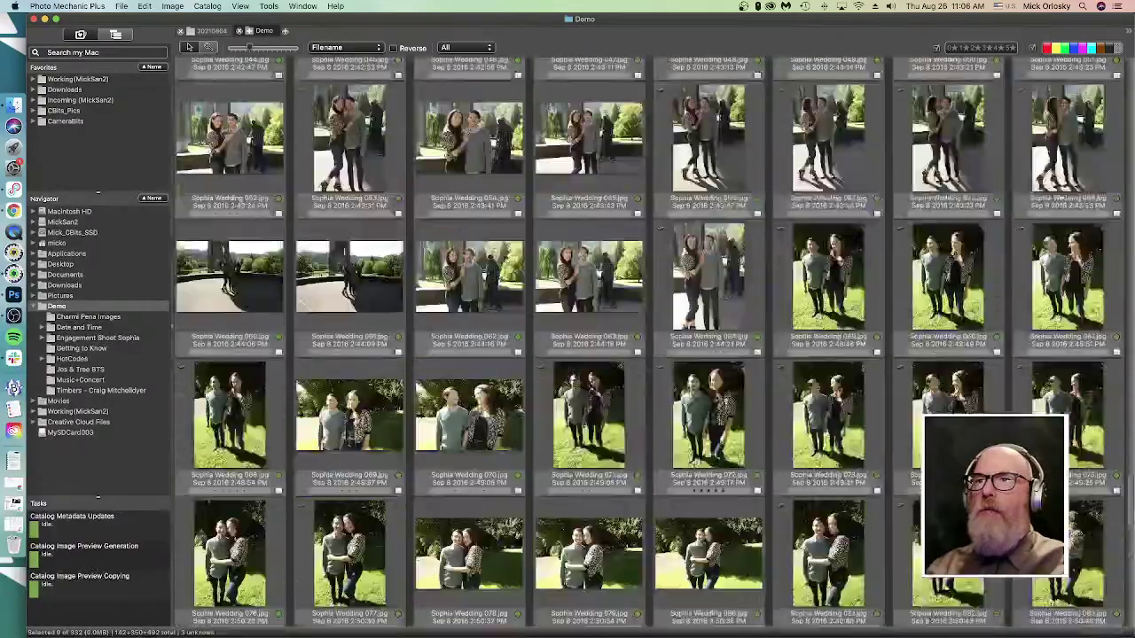
scroll(647, 345, "down", 5)
scroll(647, 346, "up", 10)
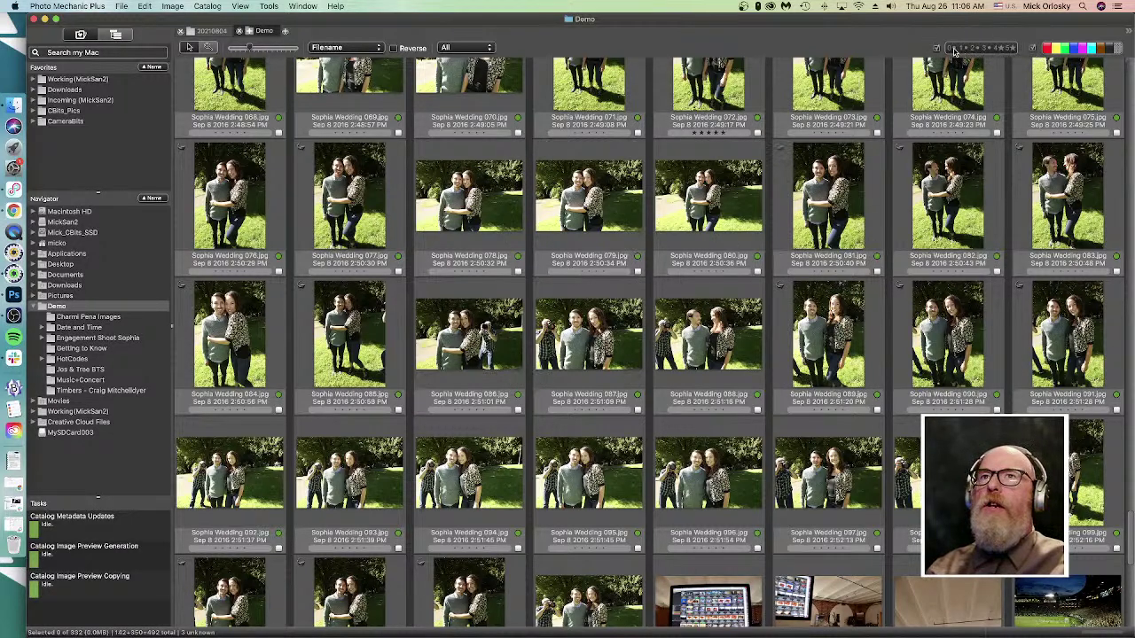
- Filter the Demo sheet to star-rated photos, select all 15, and expand Working (MickSan2)
left_click(954, 50)
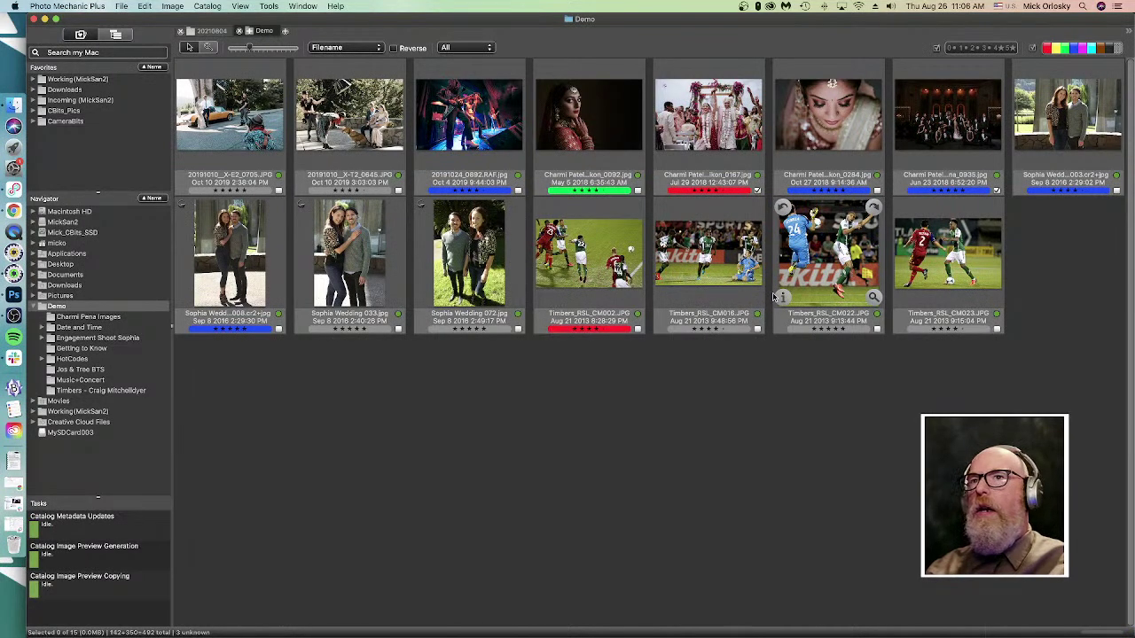
key("super+a")
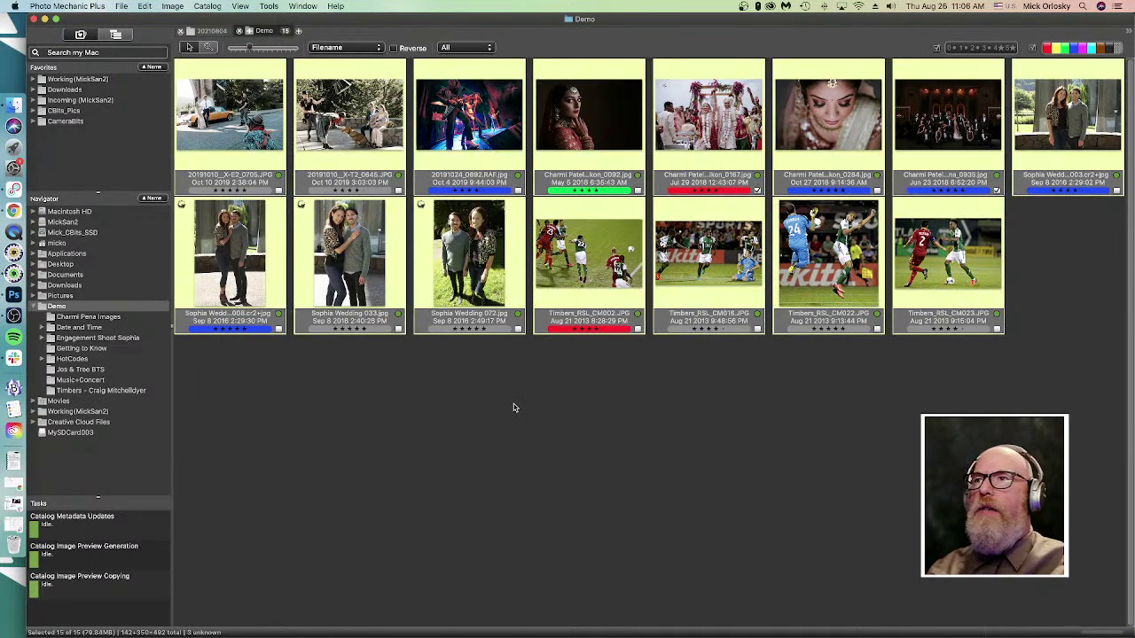
left_click_drag(609, 266, 29, 418)
left_click(32, 413)
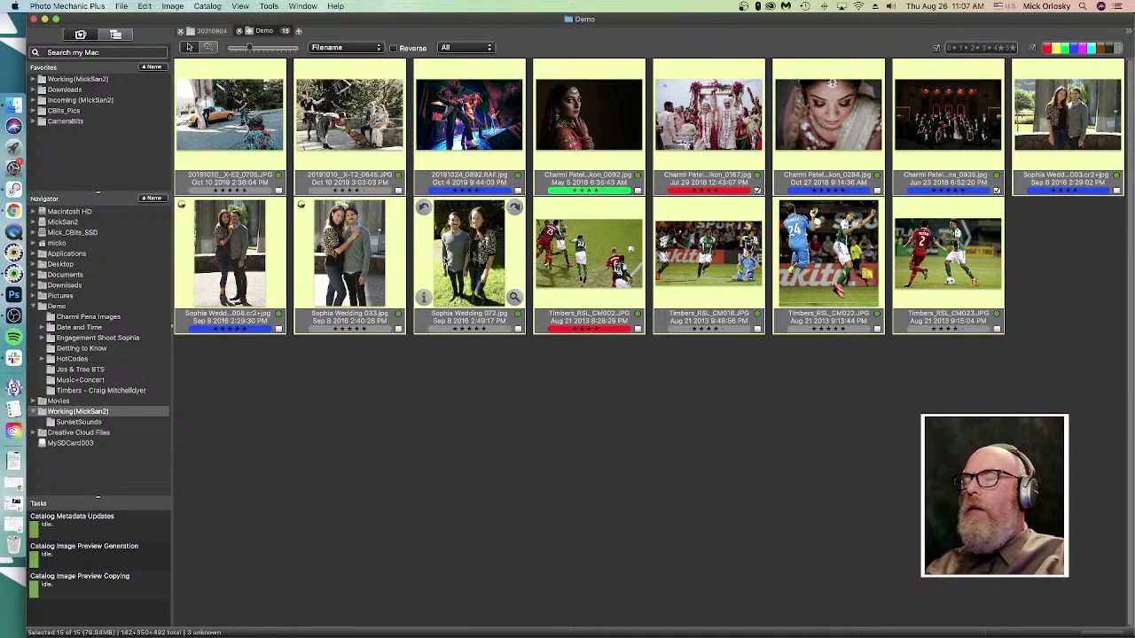
- Open Copy Options for the 15 selected photos and review the {filenamebase}_copy rename pattern
key("super+y")
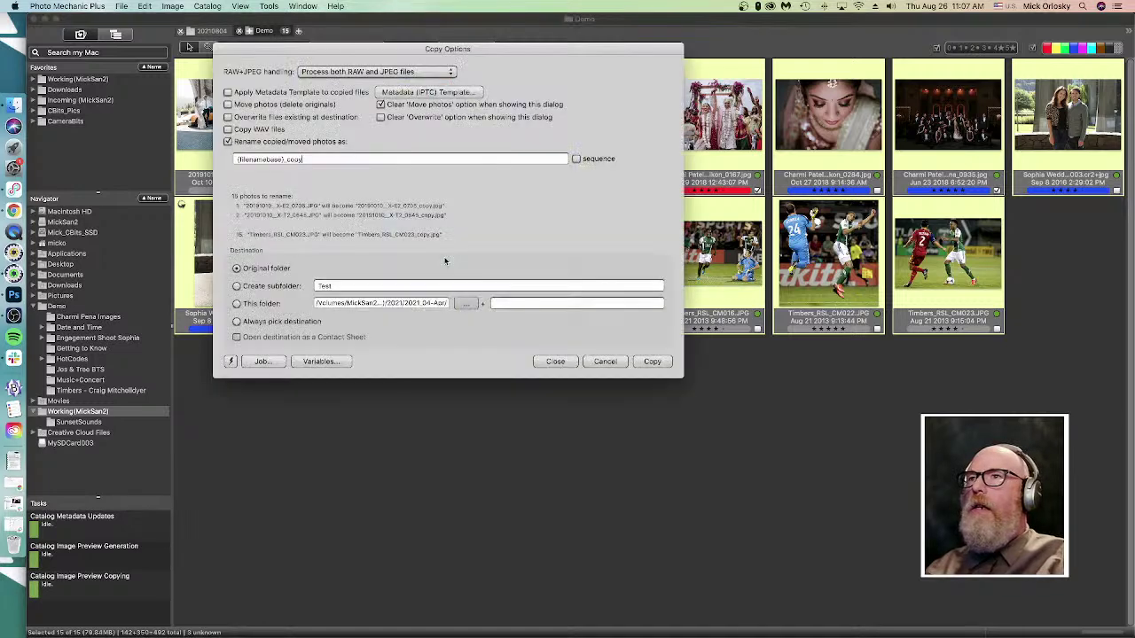
left_click_drag(482, 48, 606, 189)
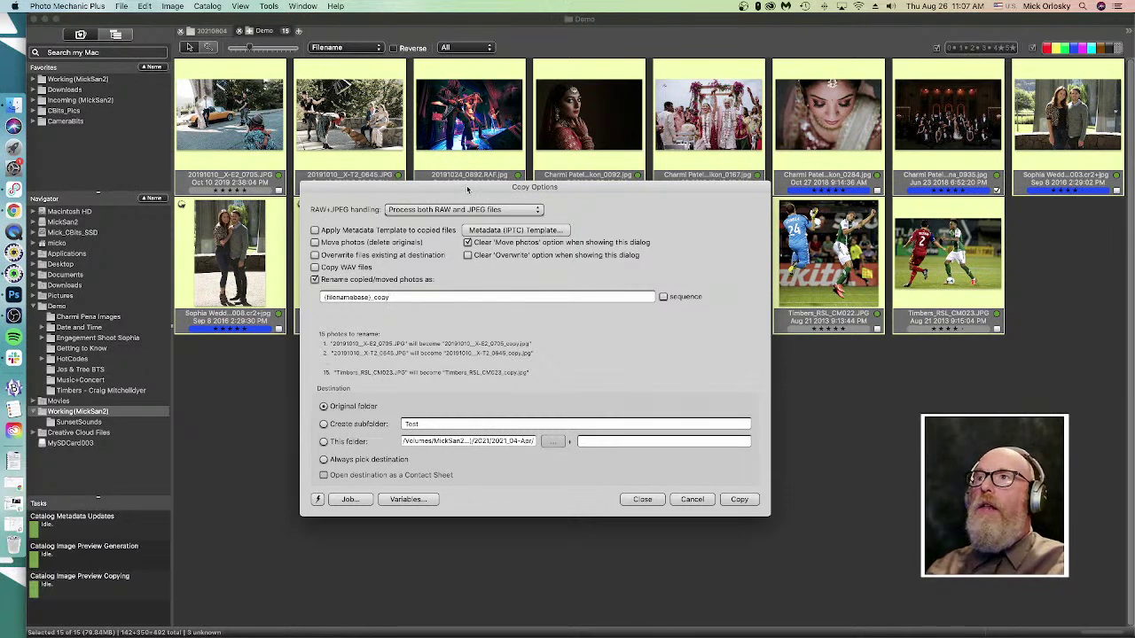
left_click_drag(467, 188, 460, 226)
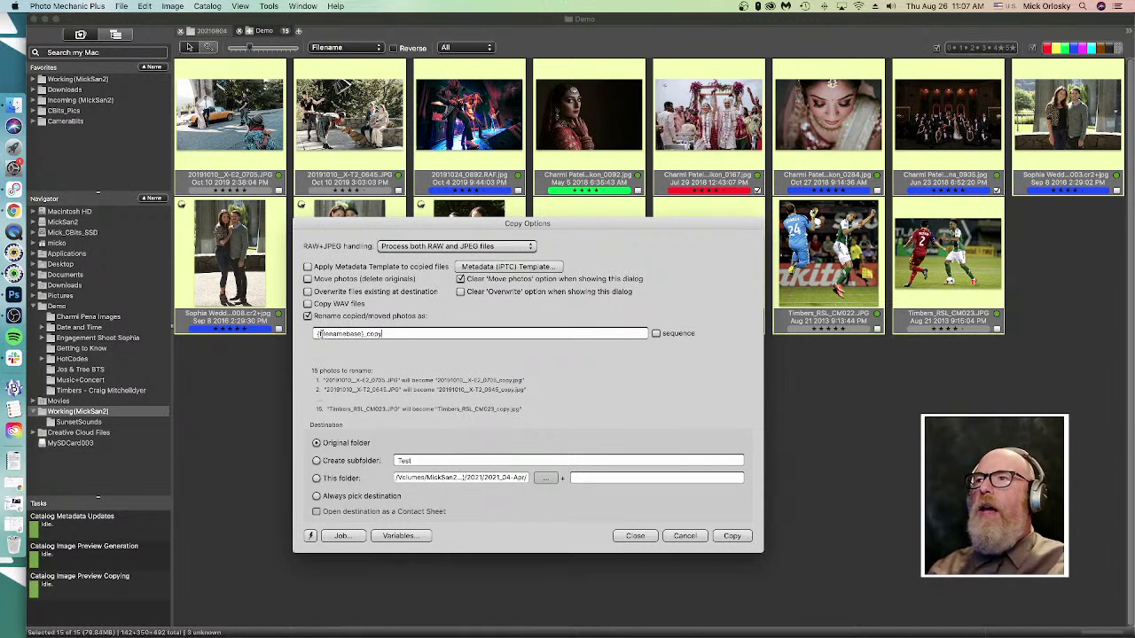
left_click(315, 334)
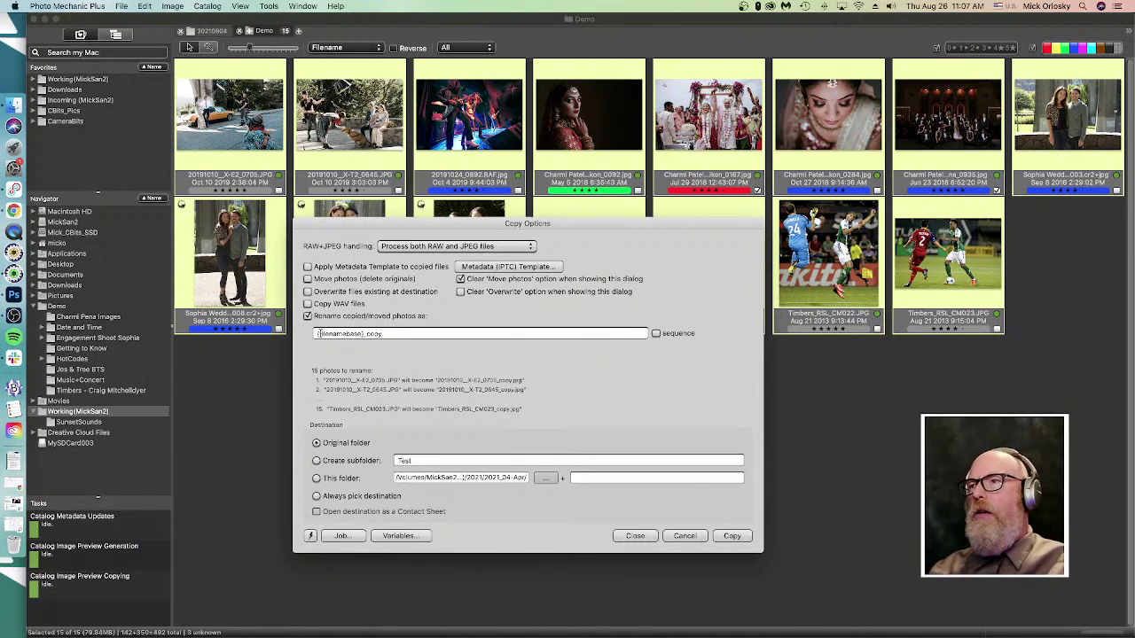
key("Down")
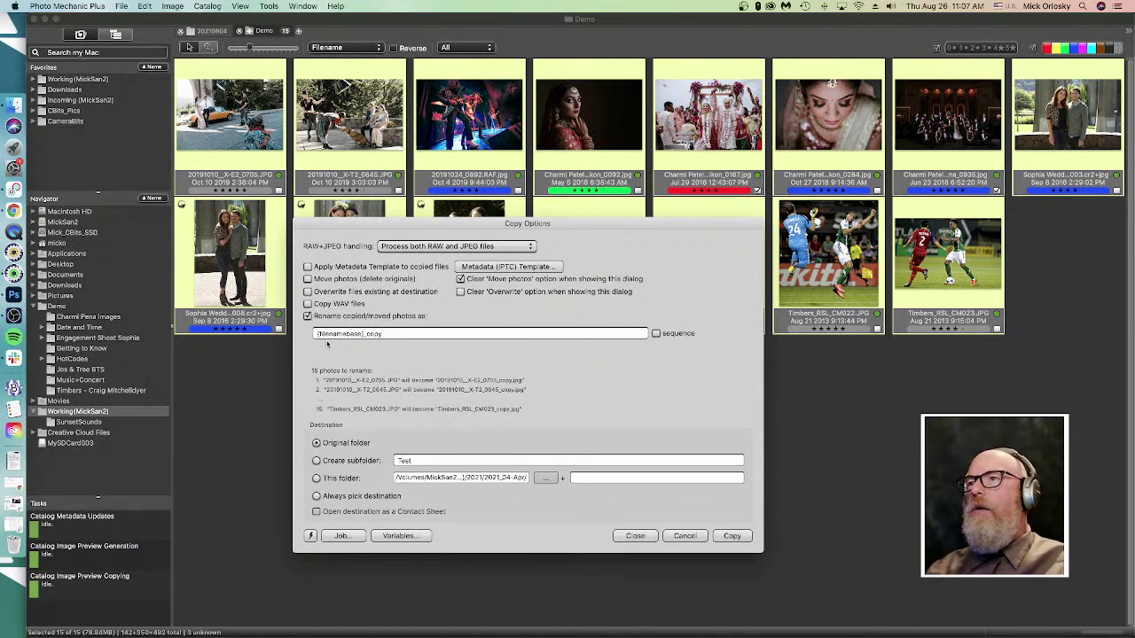
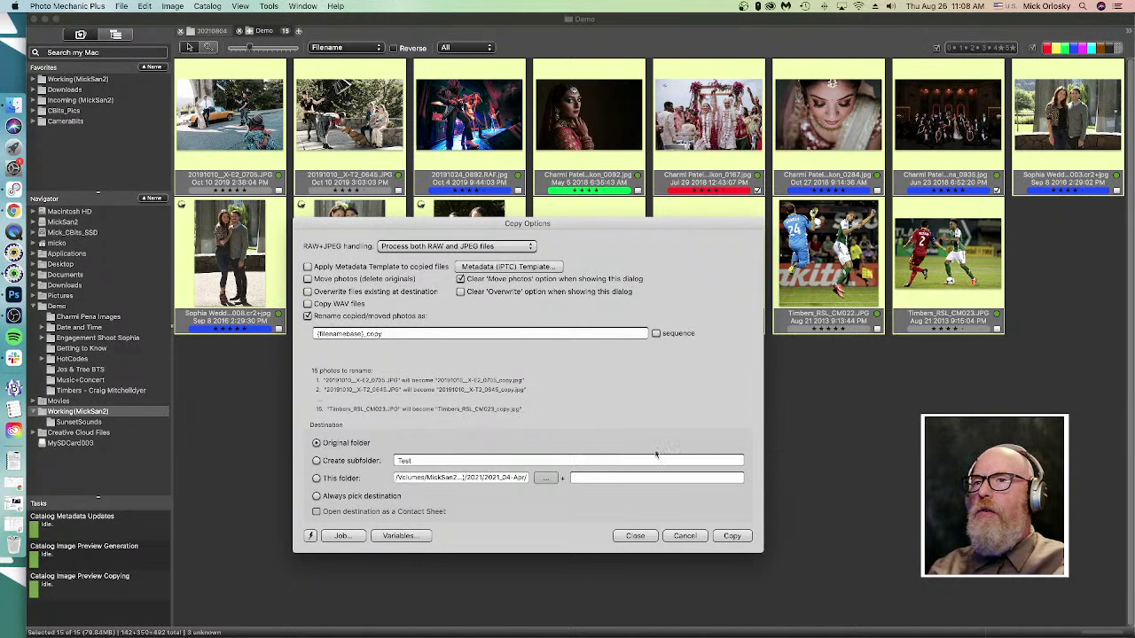
- Cancel Copy Options, select all 15 Demo photos, drag them toward the Navigator, then deselect them
left_click(684, 536)
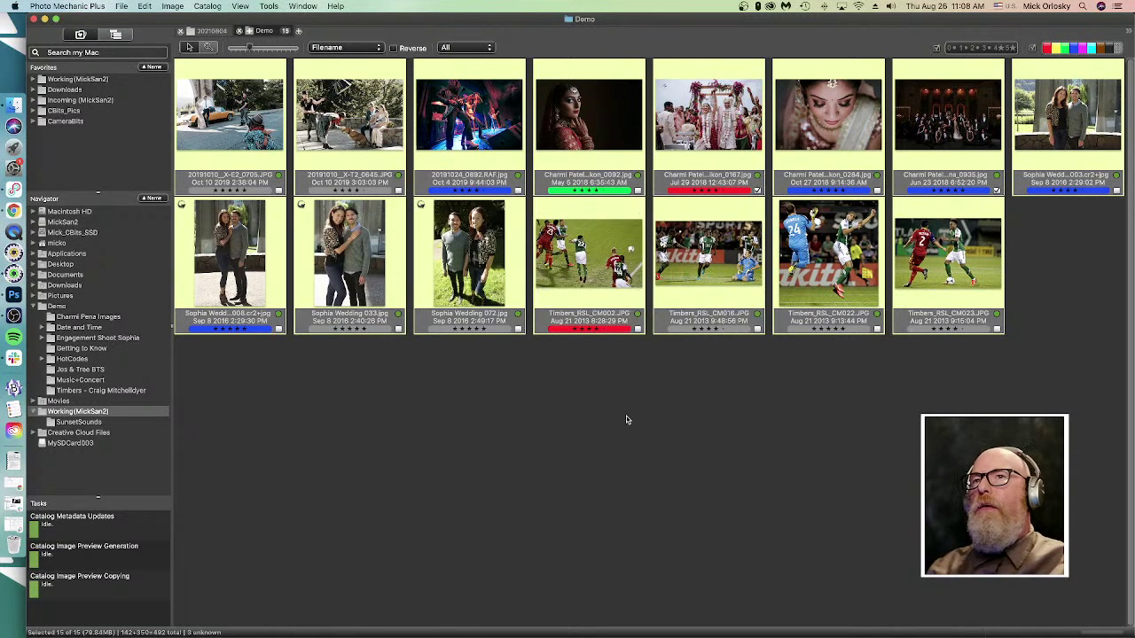
left_click(626, 419)
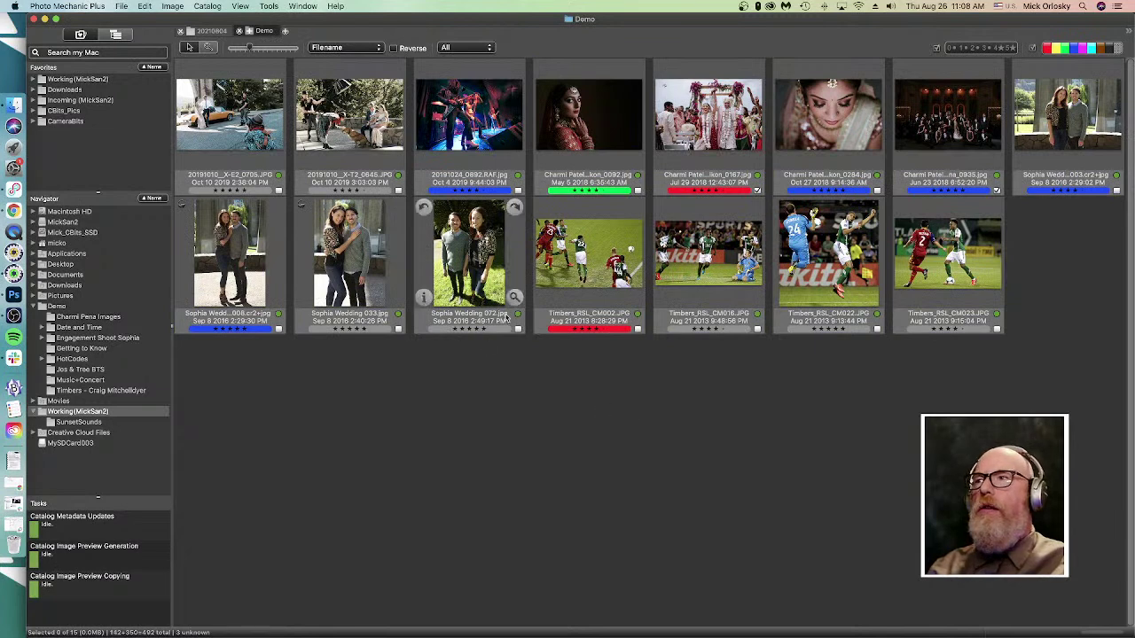
left_click(232, 133)
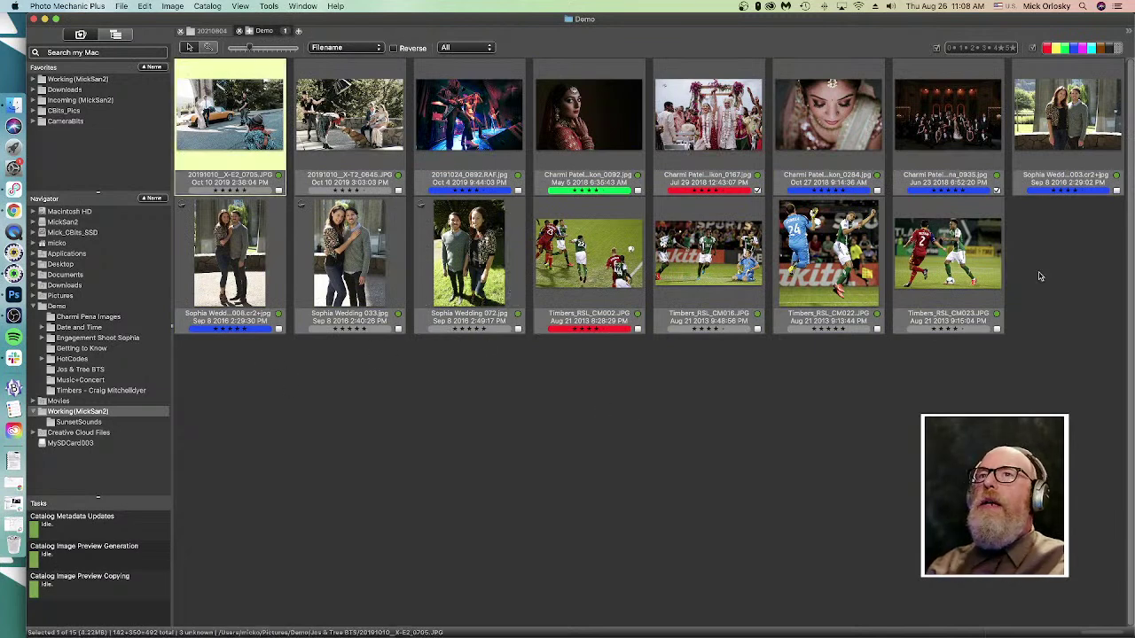
left_click(949, 266, "shift")
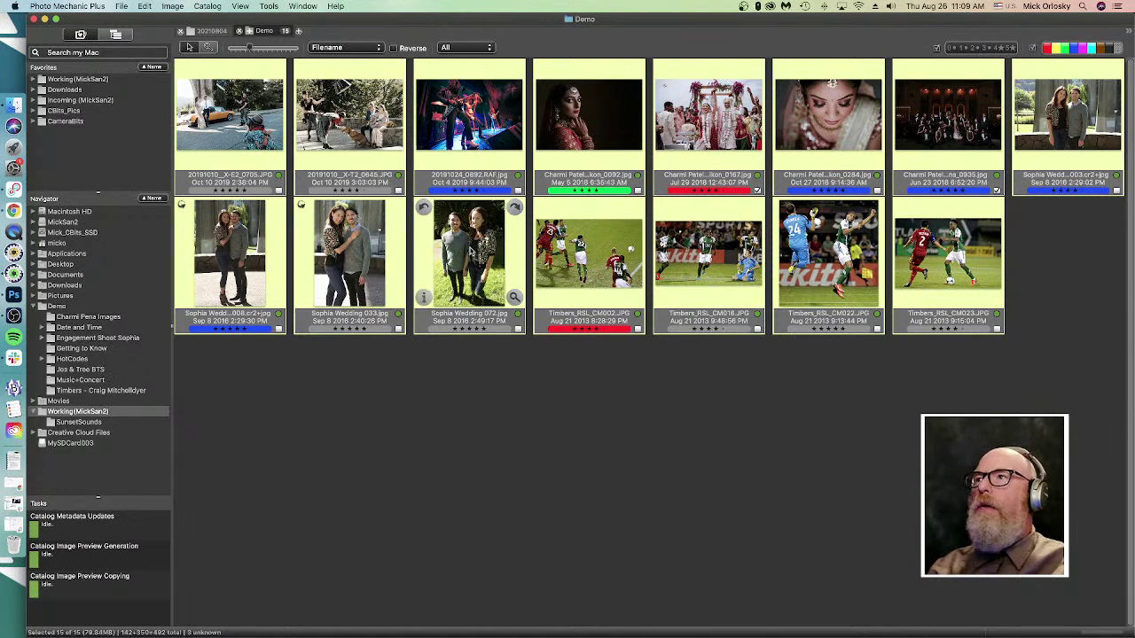
left_click_drag(473, 250, 426, 262)
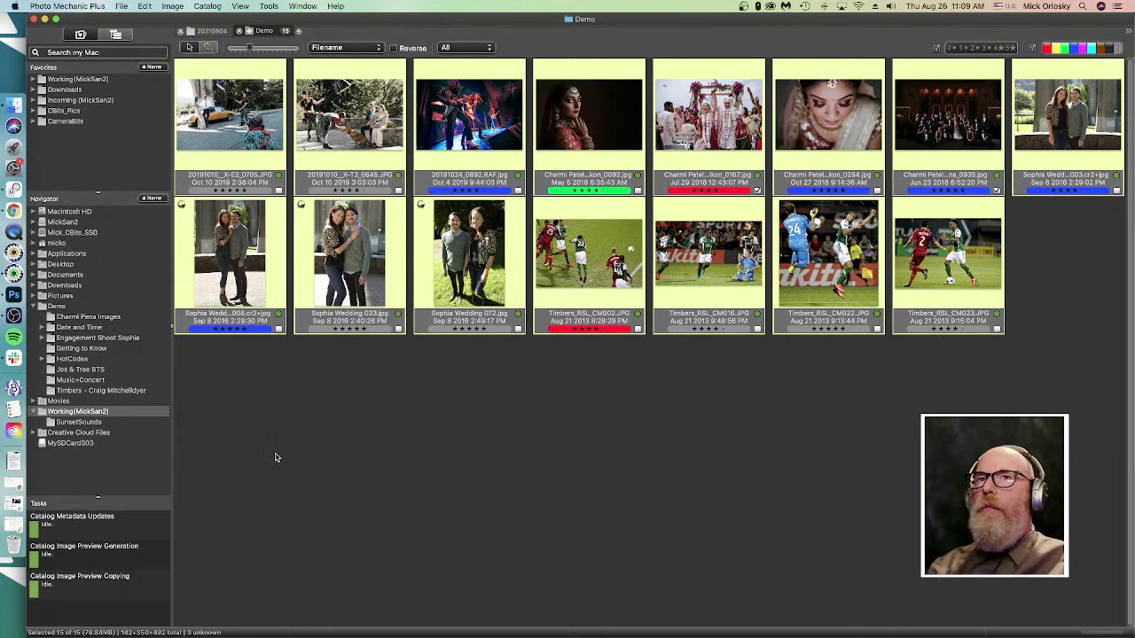
left_click(344, 433)
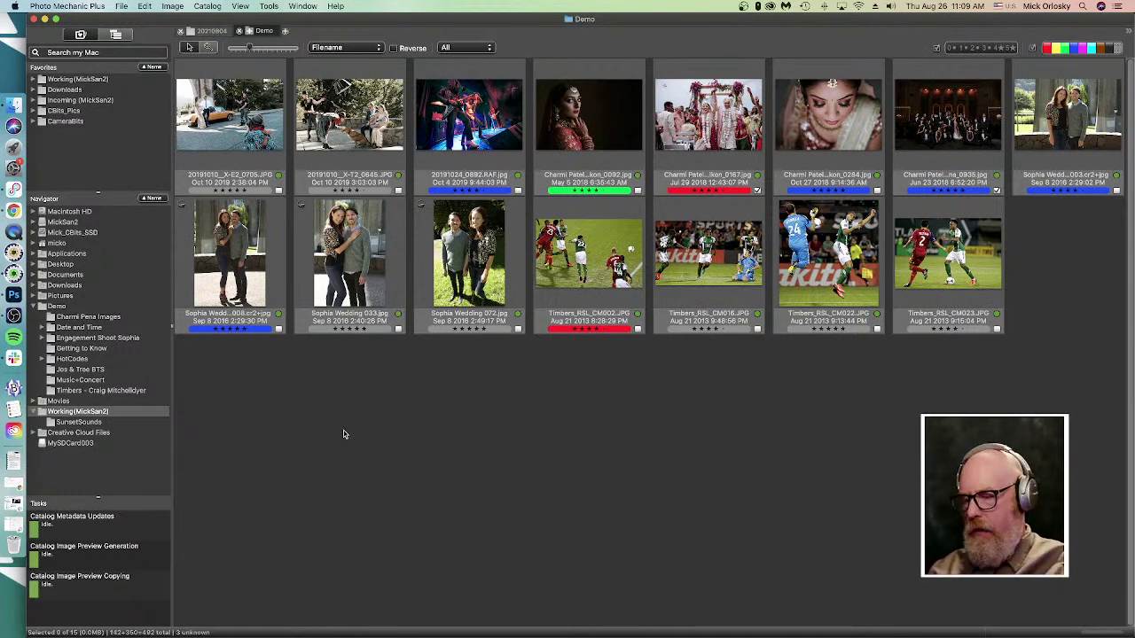
- Select Sophia Wedding 033, tick Apply Metadata Template in Copy Options, and open the IPTC template
left_click(350, 258)
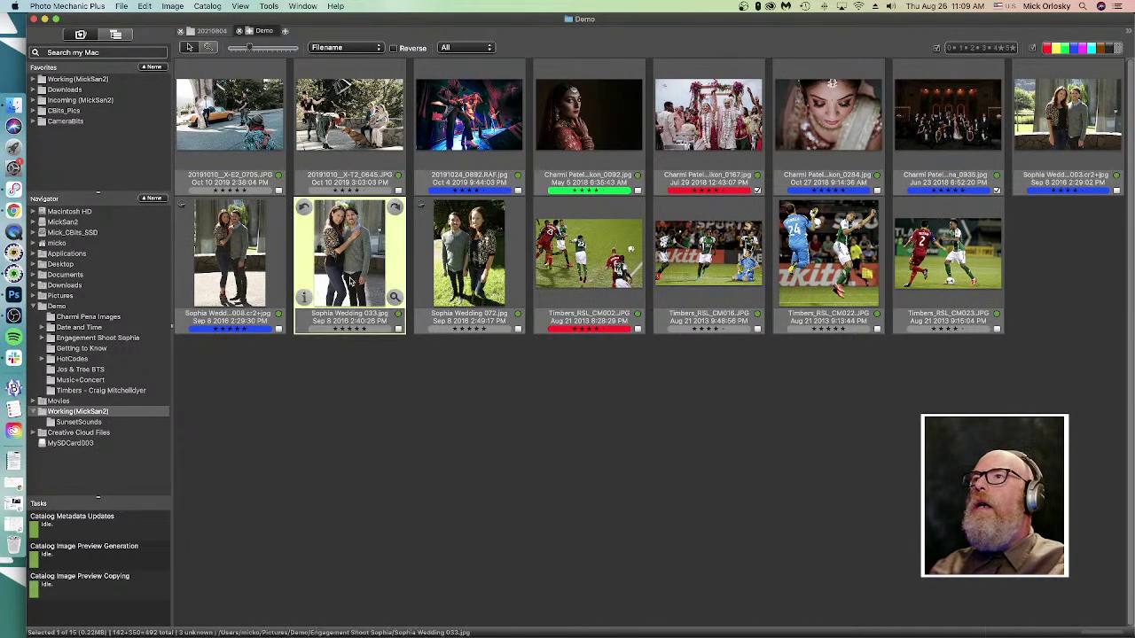
key("super+y")
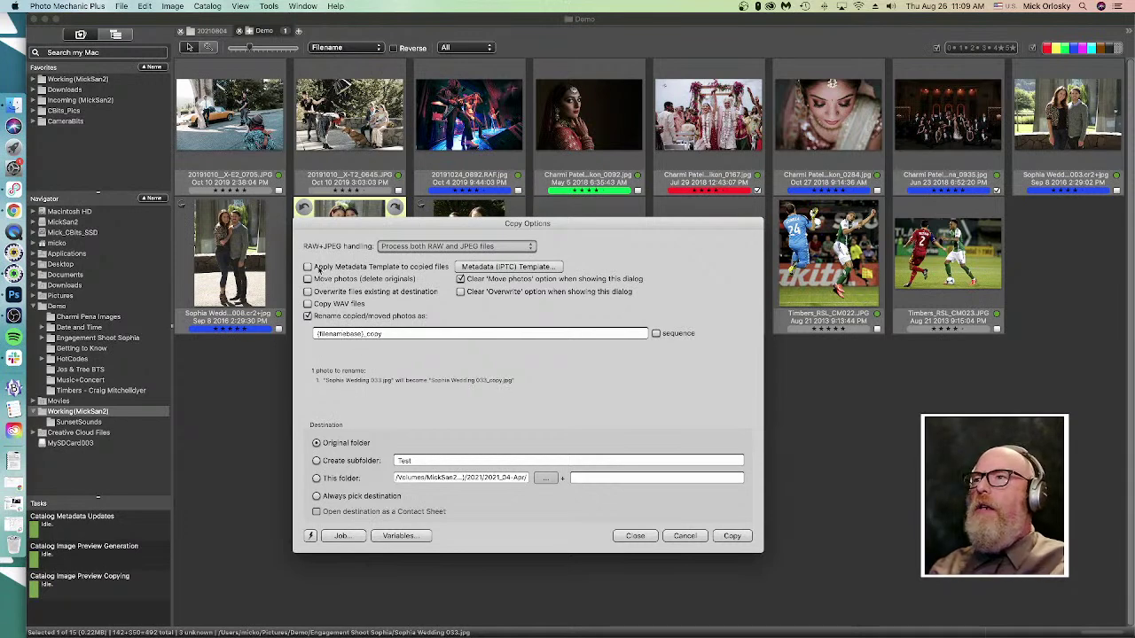
left_click(308, 267)
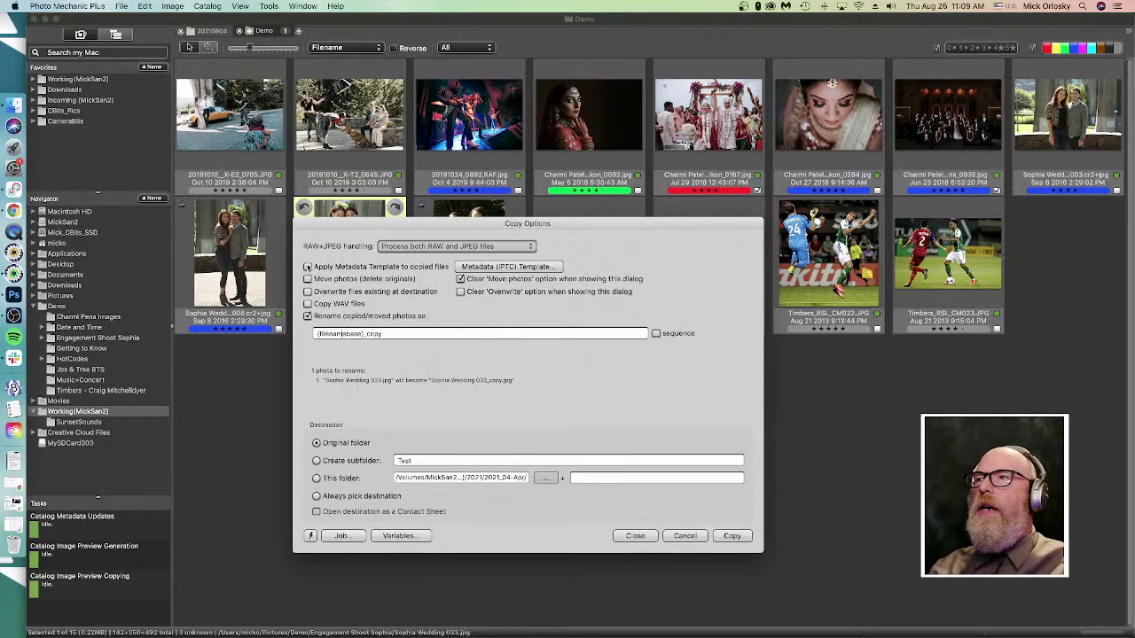
left_click(508, 267)
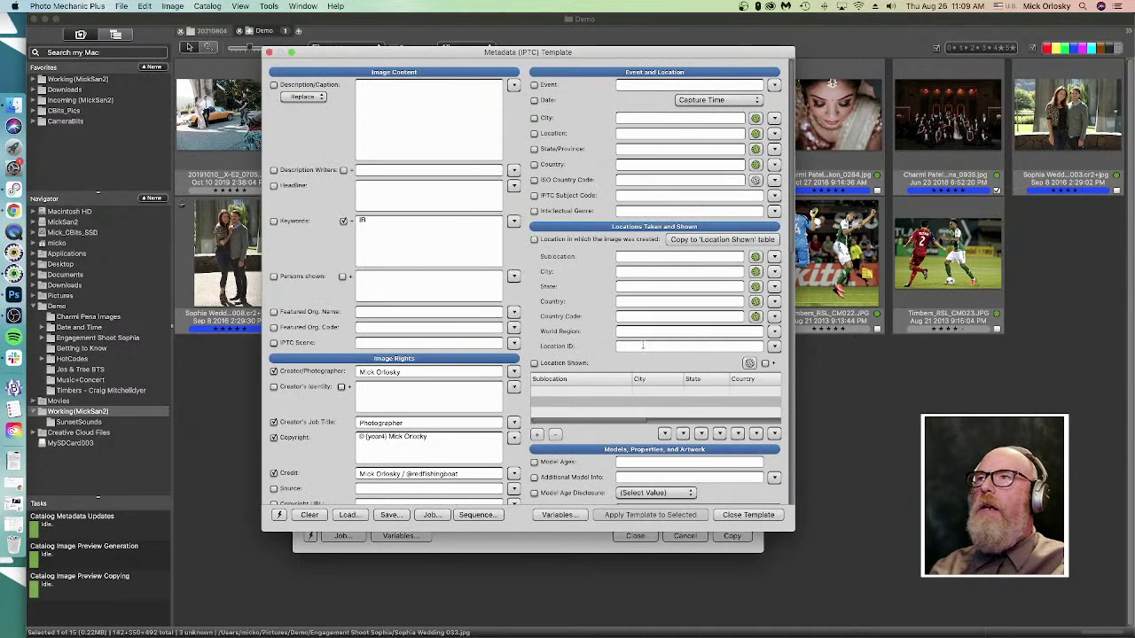
- Replace the template's keywords with 'archived', then close the template choosing No to saving
left_click(274, 220)
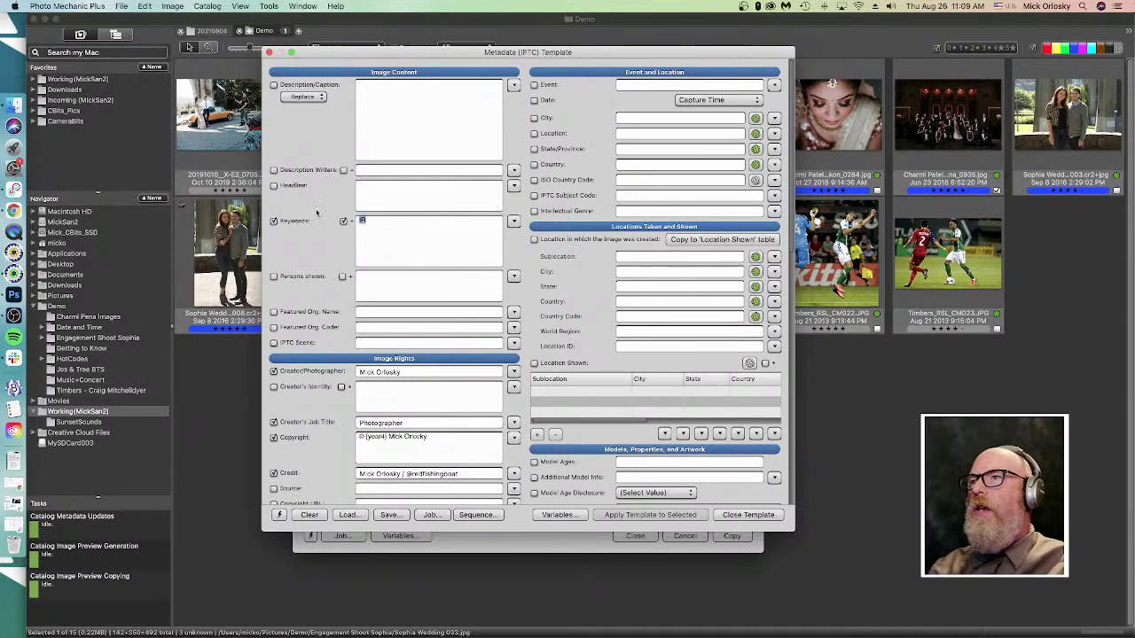
key("BackSpace")
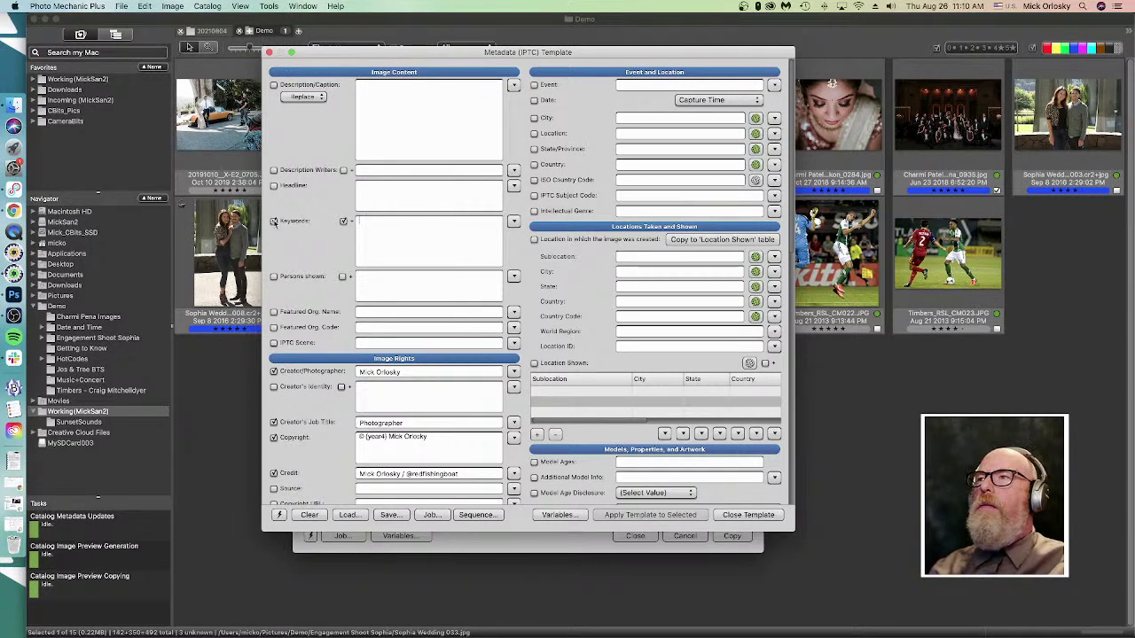
left_click(347, 221)
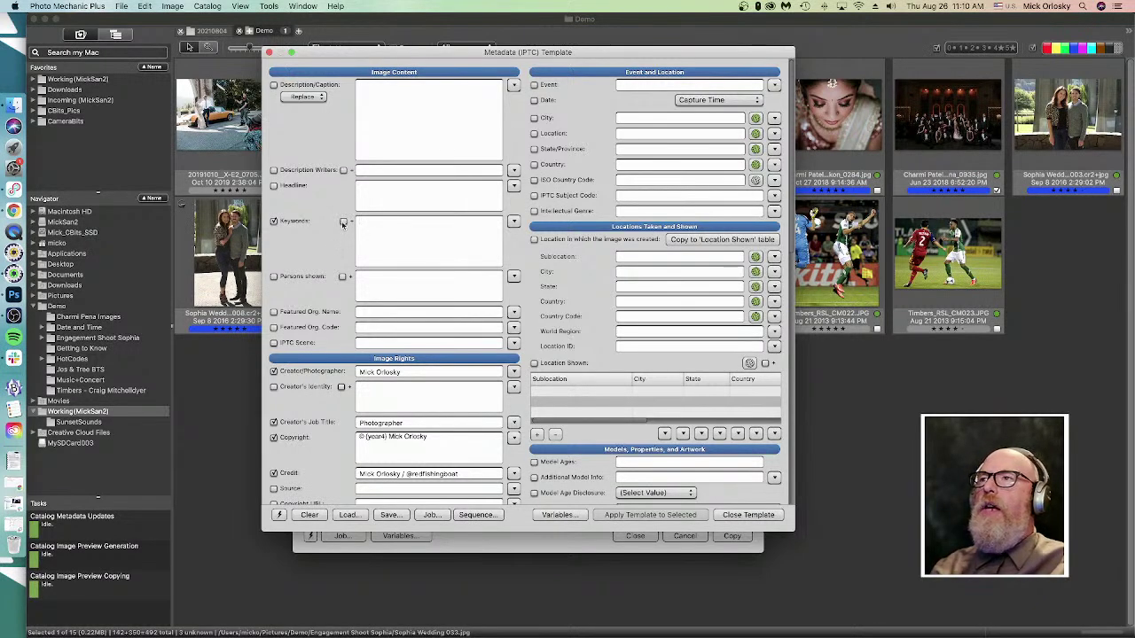
left_click(344, 221)
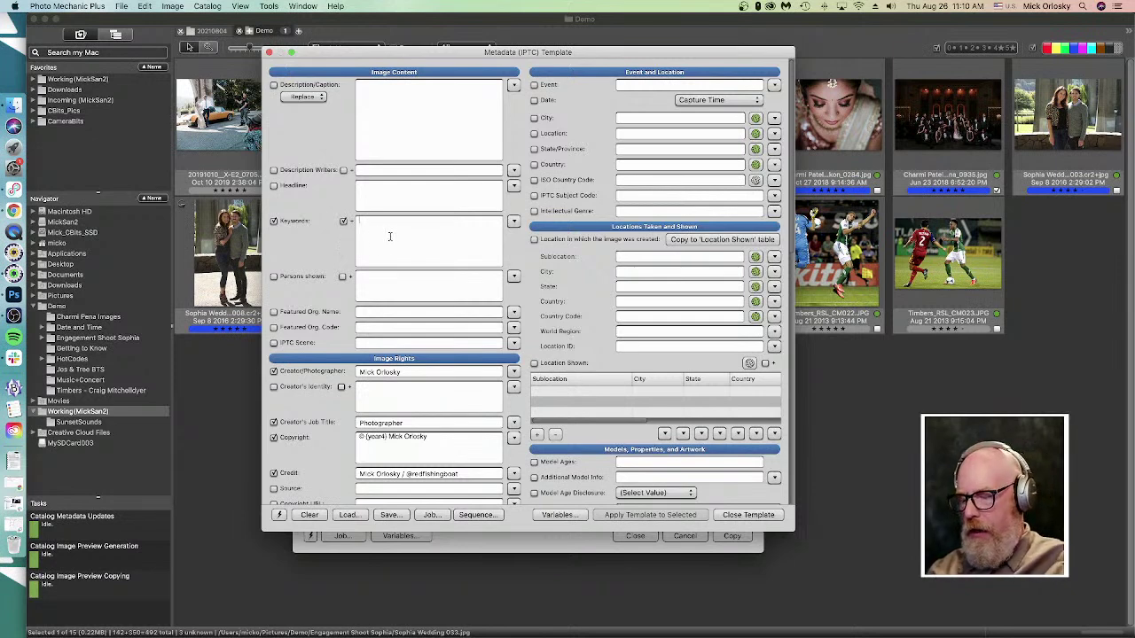
type("archived")
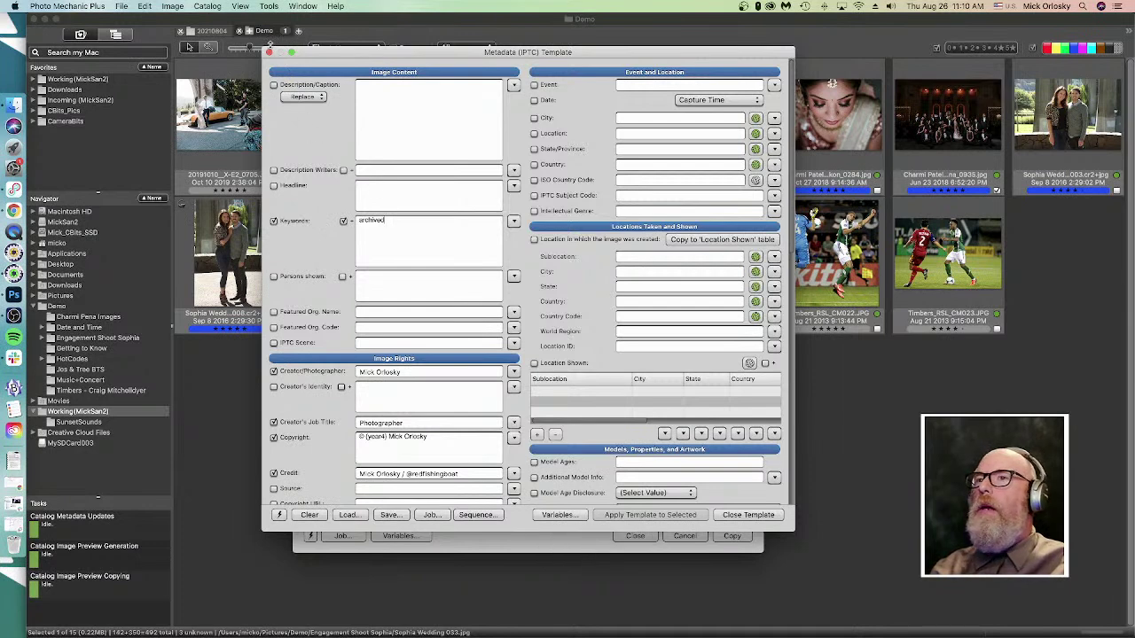
left_click(270, 52)
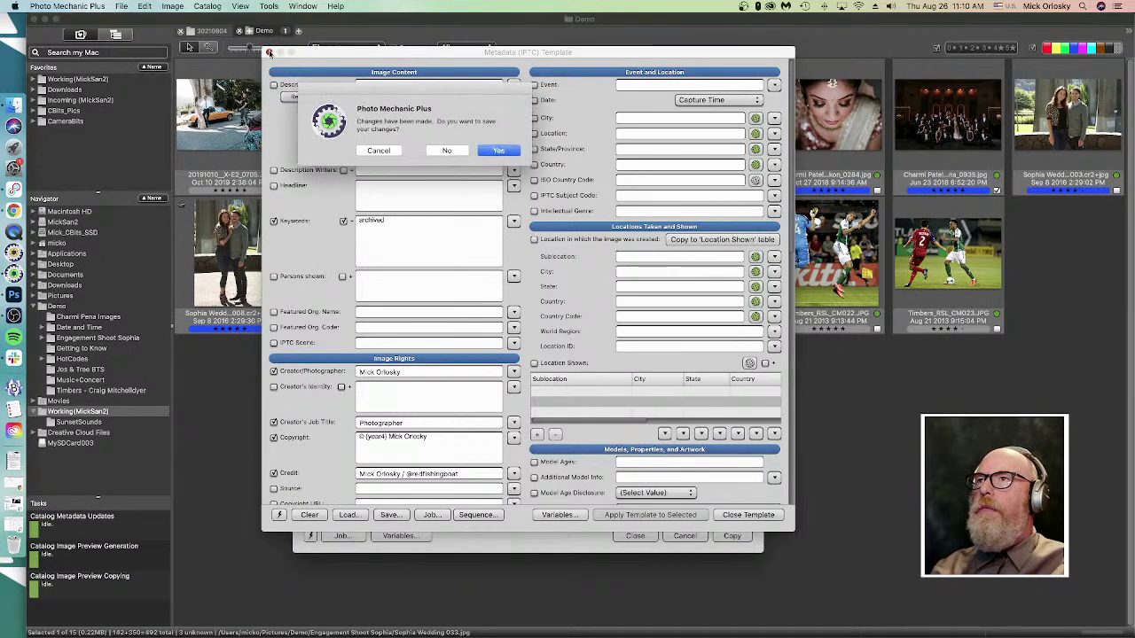
left_click(445, 150)
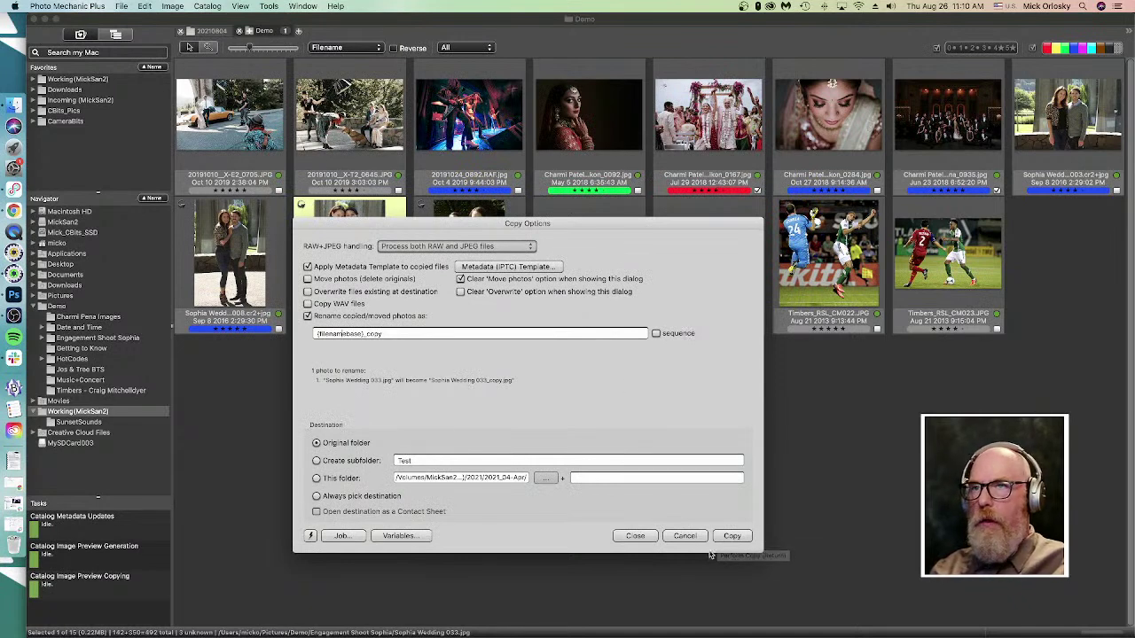
- Cancel the copy, deselect Sophia Wedding 033, and bring up the Ingest dialog
left_click(683, 536)
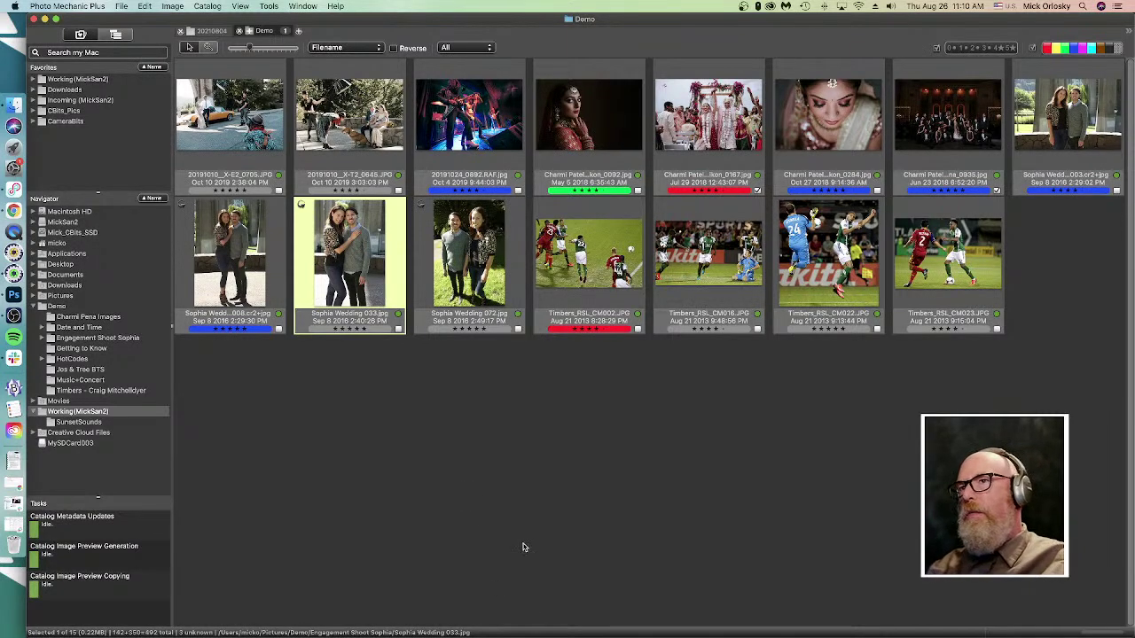
left_click(491, 495)
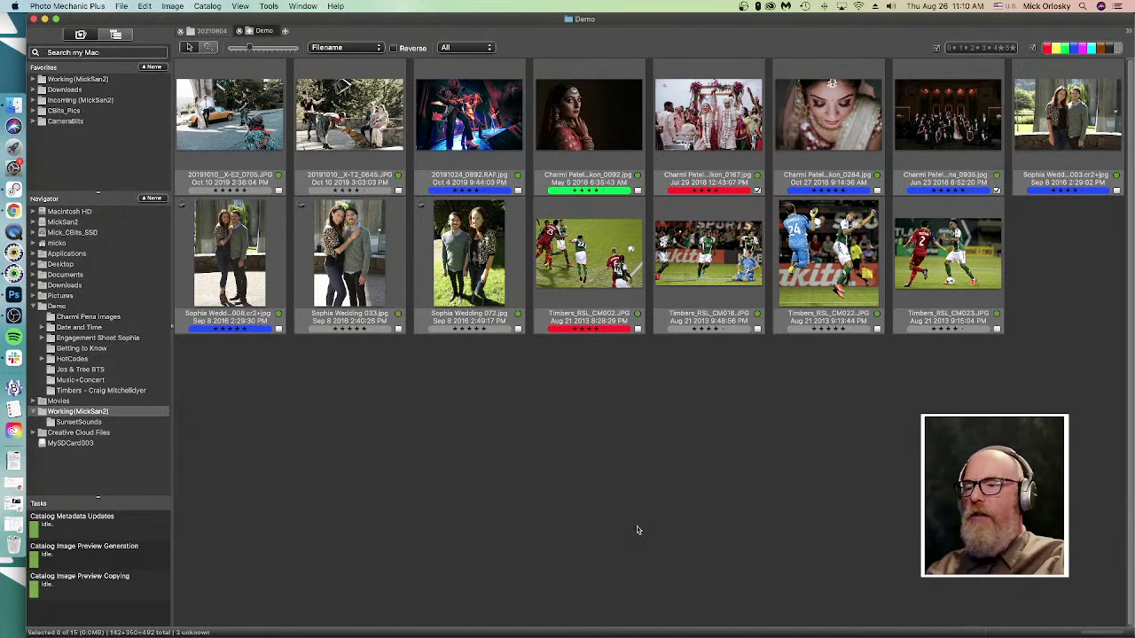
key("super+shift+i")
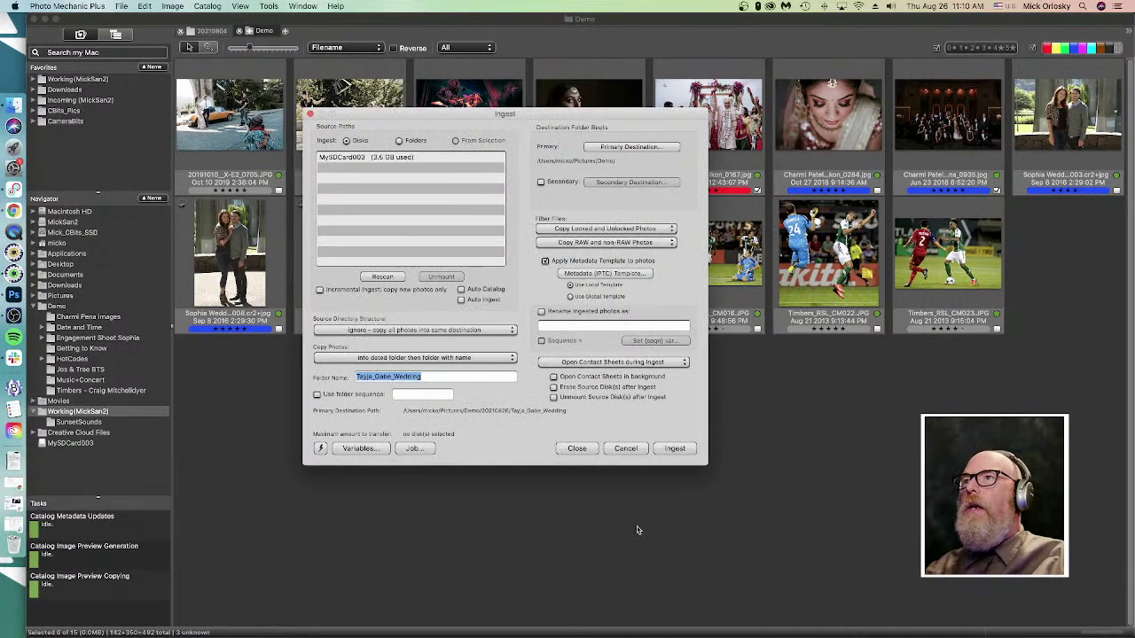
- Enable Auto Ingest and keep Copy Photos on 'into dated folder then folder with name'
left_click_drag(523, 113, 525, 155)
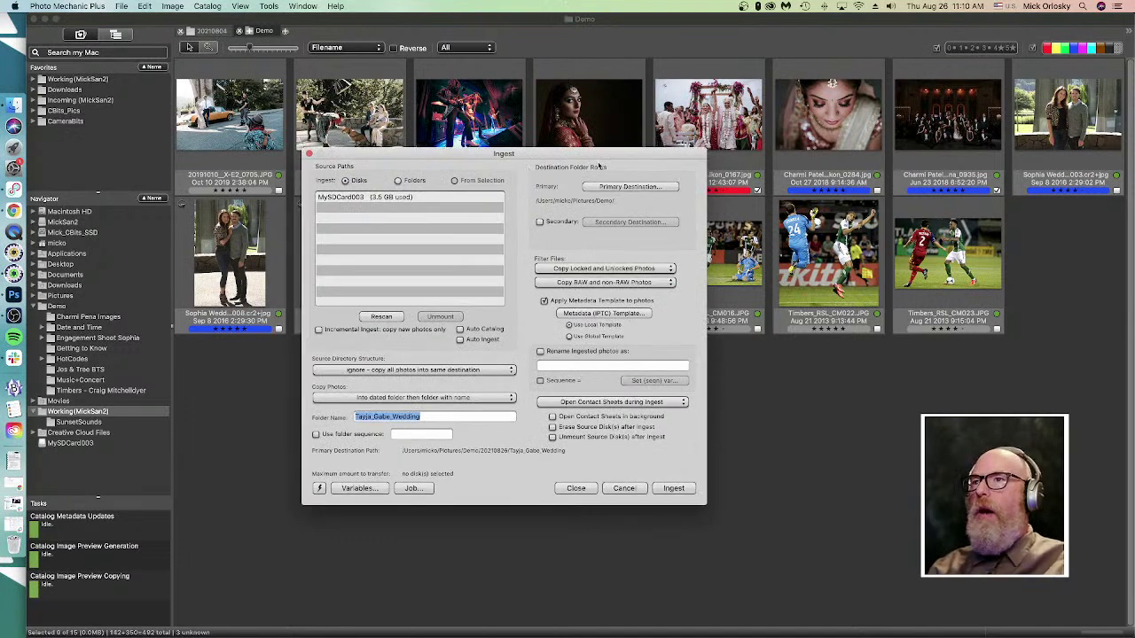
left_click(460, 339)
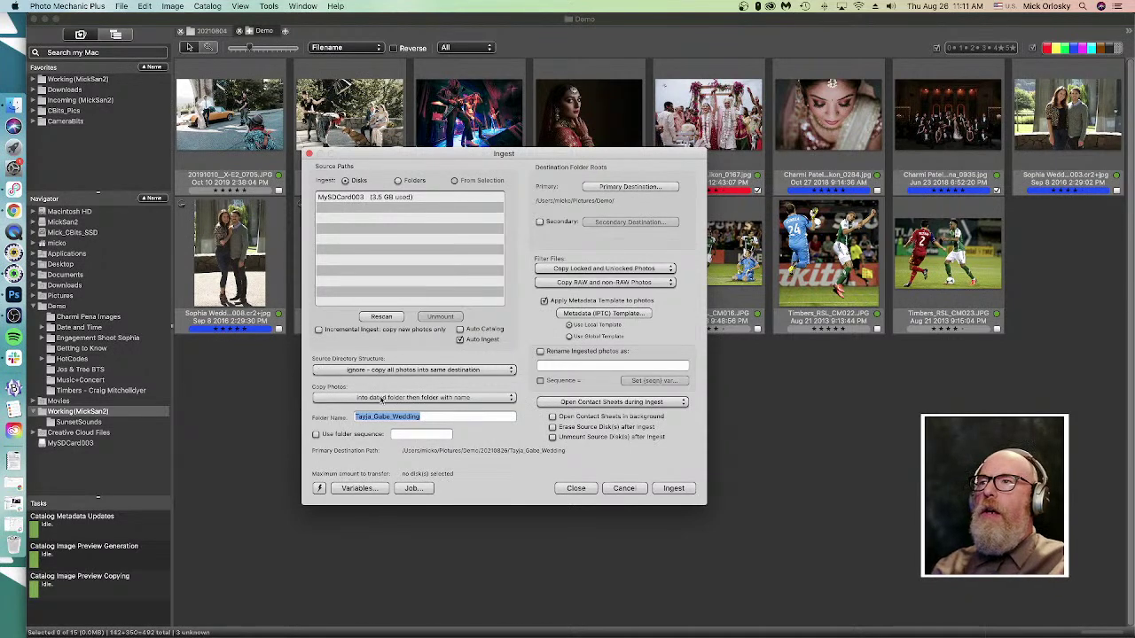
left_click(382, 399)
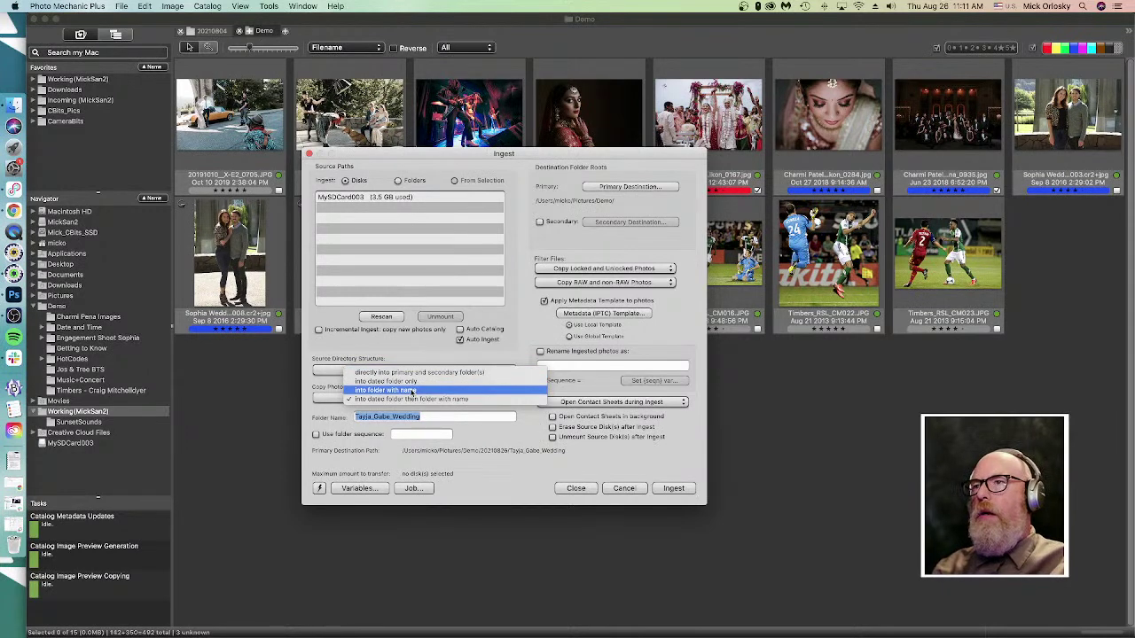
left_click(411, 398)
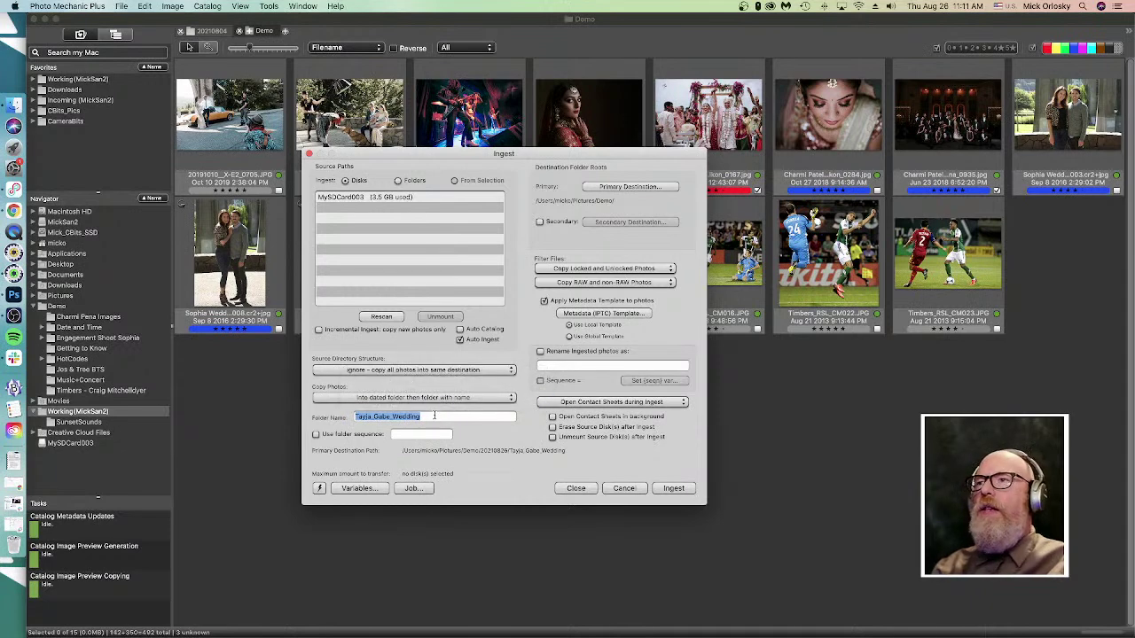
left_click(433, 398)
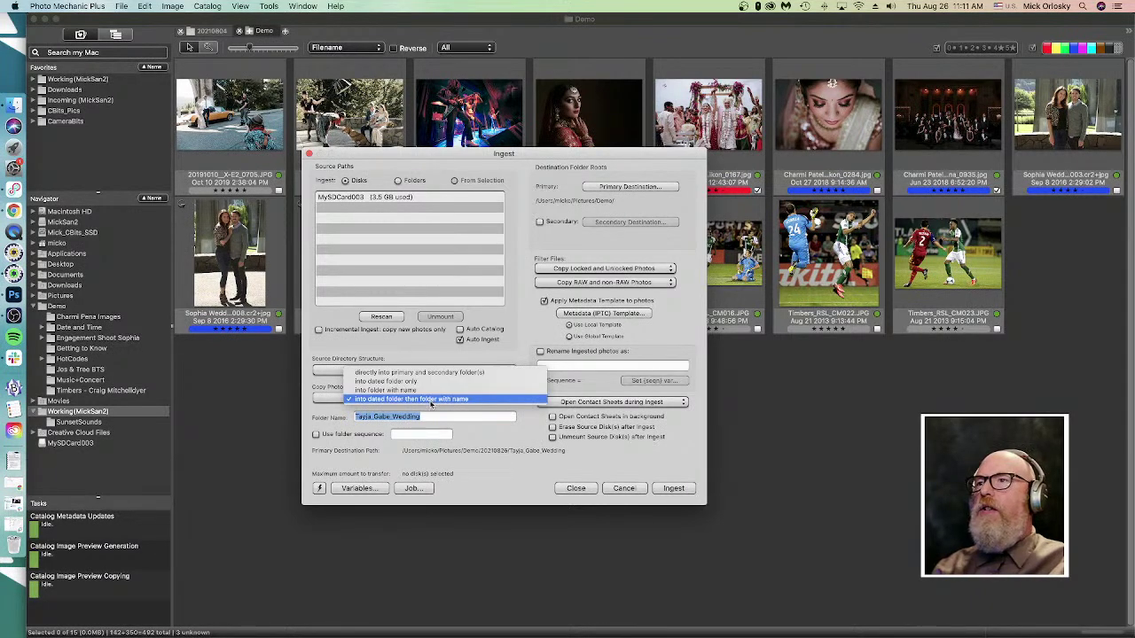
left_click(433, 399)
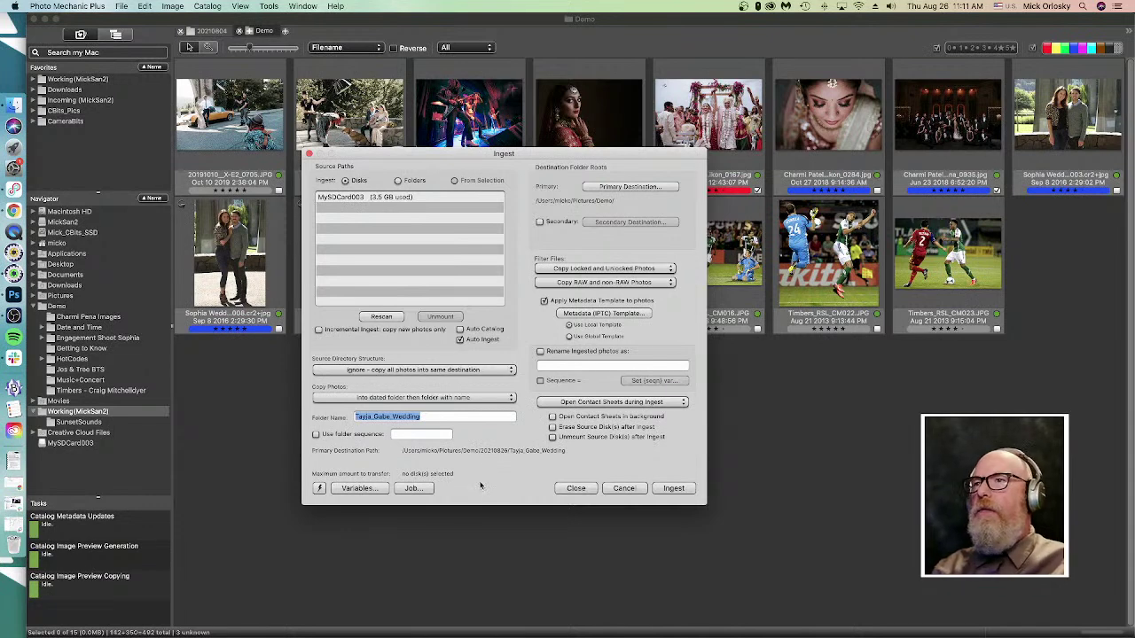
- Browse the naming Variables palette down to the datesort variable
left_click(354, 488)
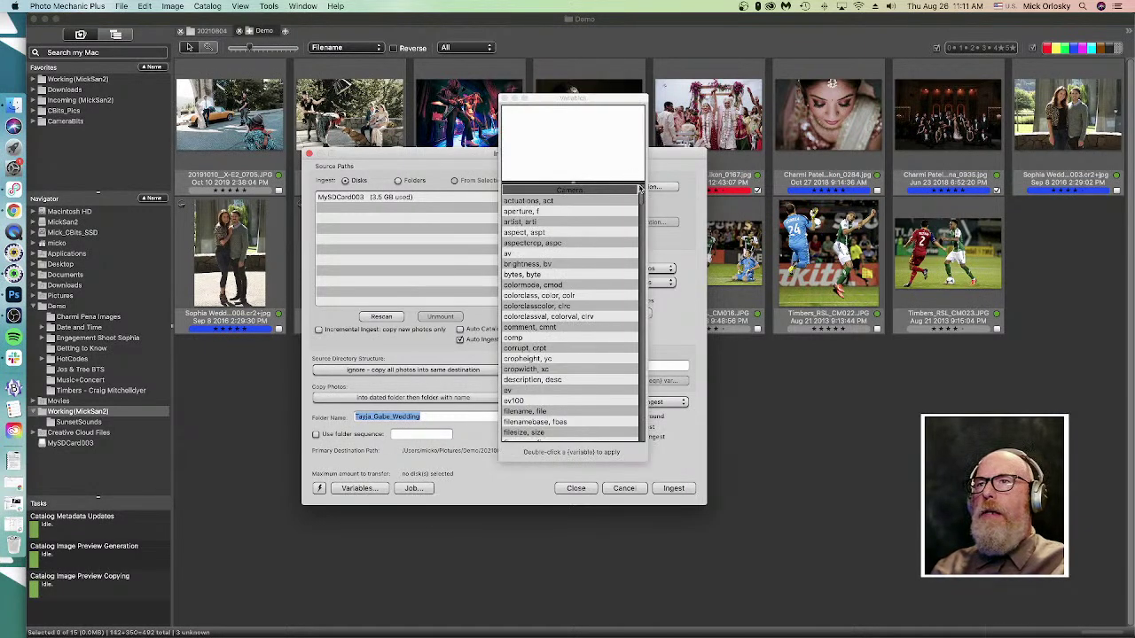
left_click_drag(641, 202, 643, 232)
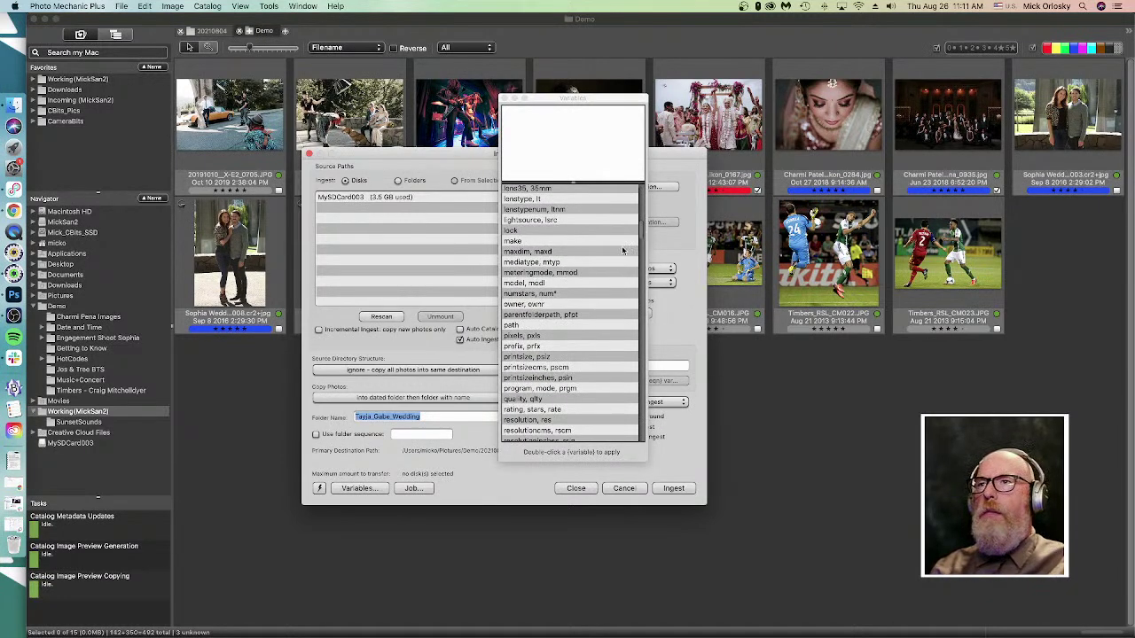
left_click_drag(642, 232, 642, 278)
scroll(640, 285, "down", 1)
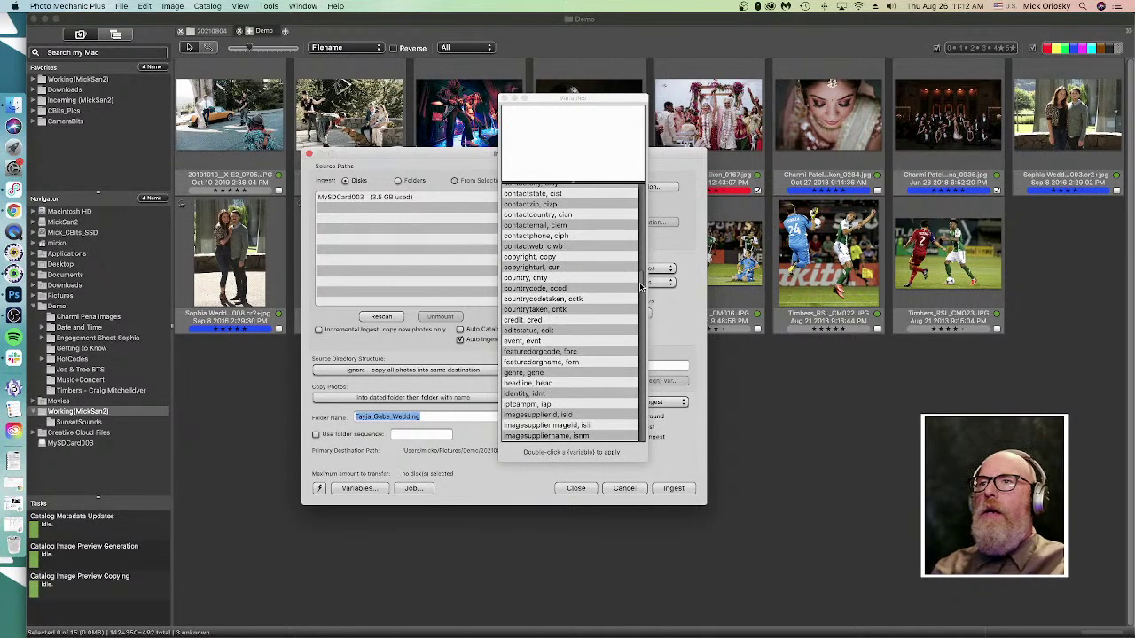
scroll(640, 285, "down", 2)
scroll(642, 288, "up", 1)
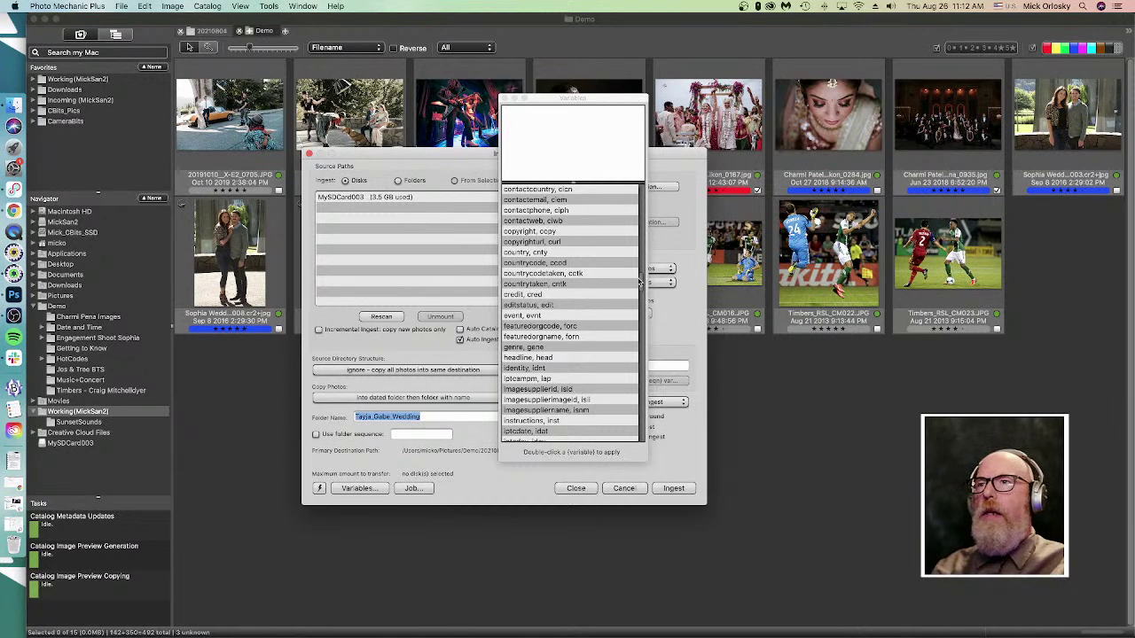
left_click(638, 284)
scroll(640, 282, "up", 3)
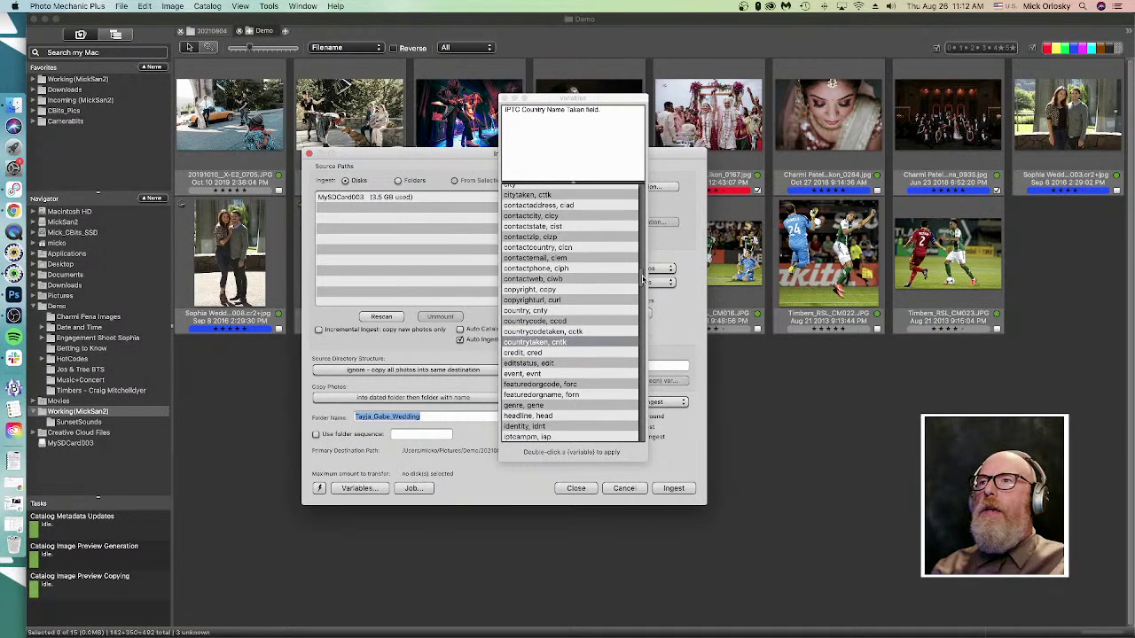
scroll(643, 284, "down", 6)
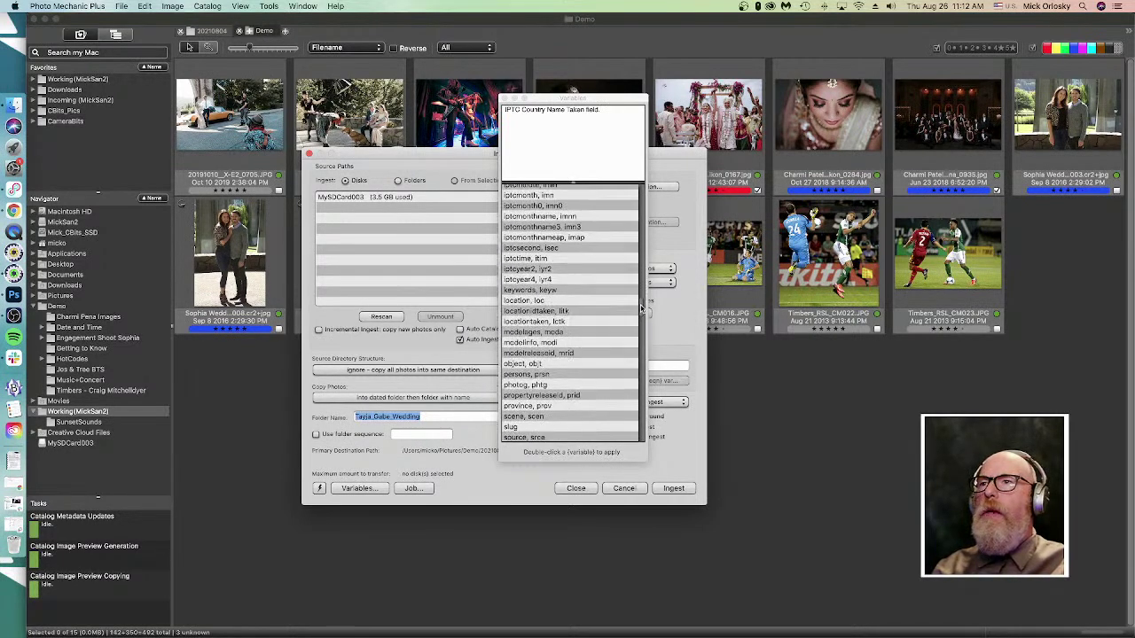
scroll(642, 293, "up", 6)
scroll(645, 276, "down", 2)
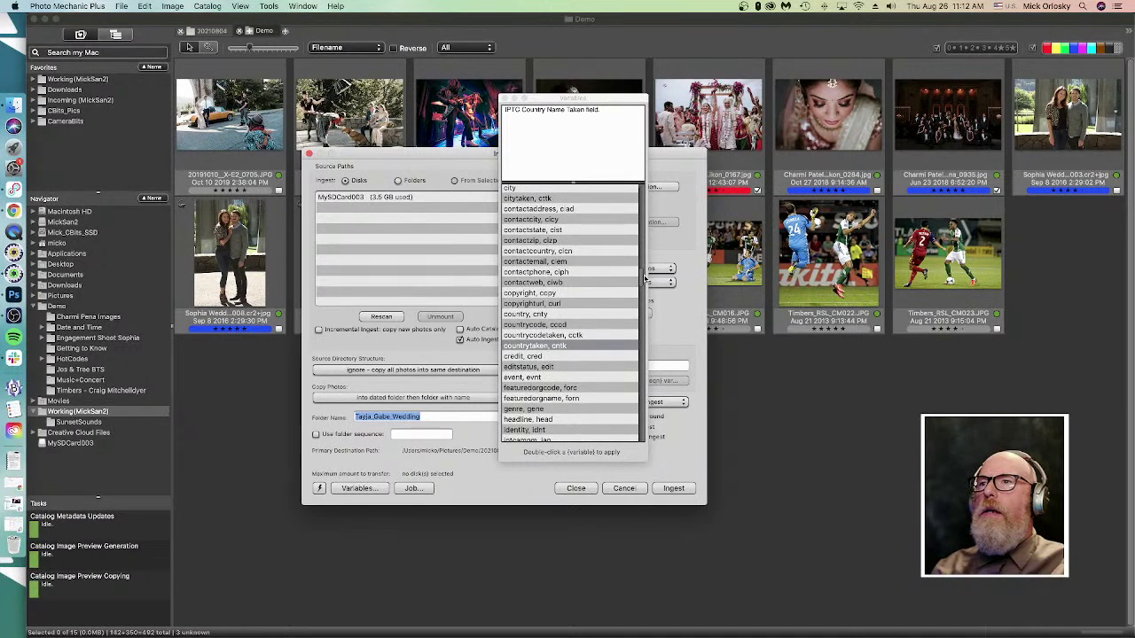
left_click_drag(644, 279, 646, 329)
scroll(532, 301, "down", 4)
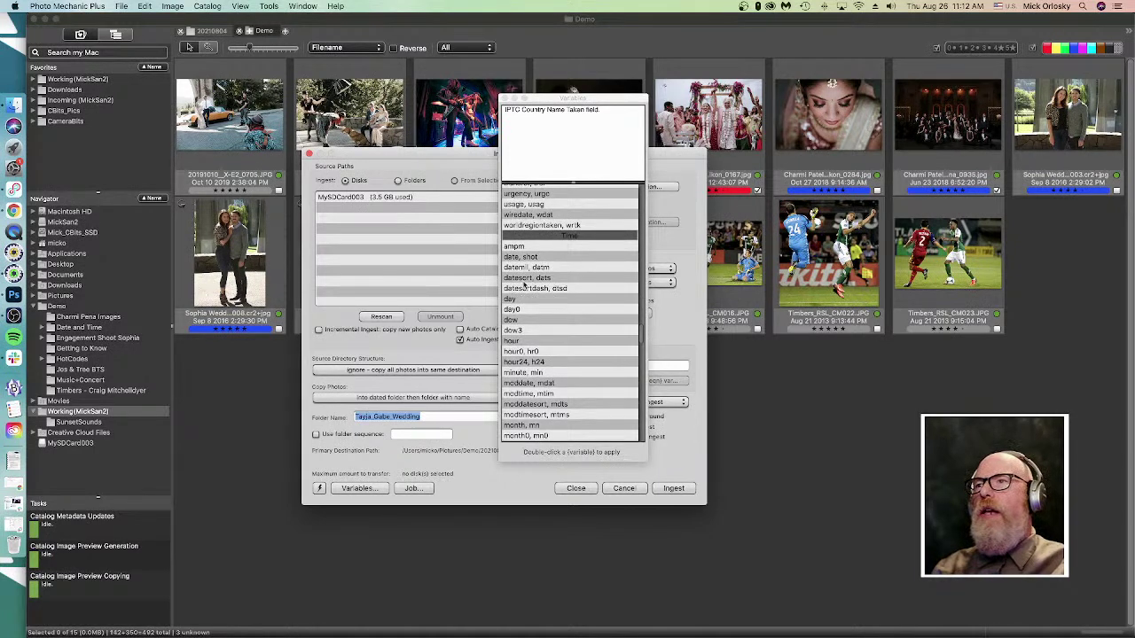
- Insert {datesort} into Folder Name and type 'Wedding' after it
left_click(525, 280)
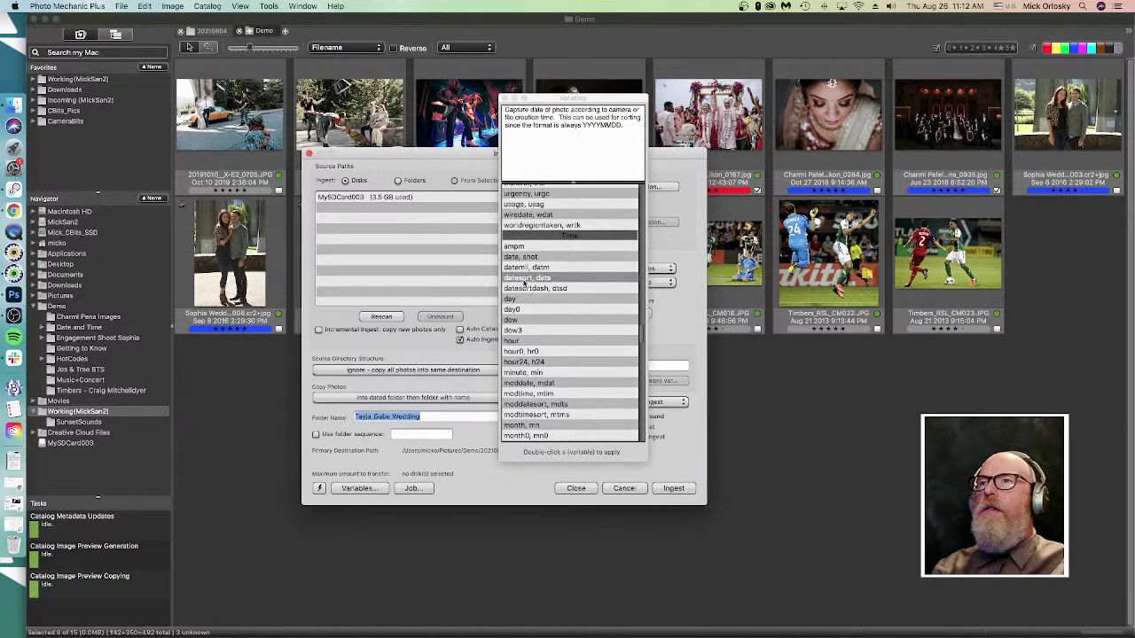
double_click(525, 280)
left_click(424, 417)
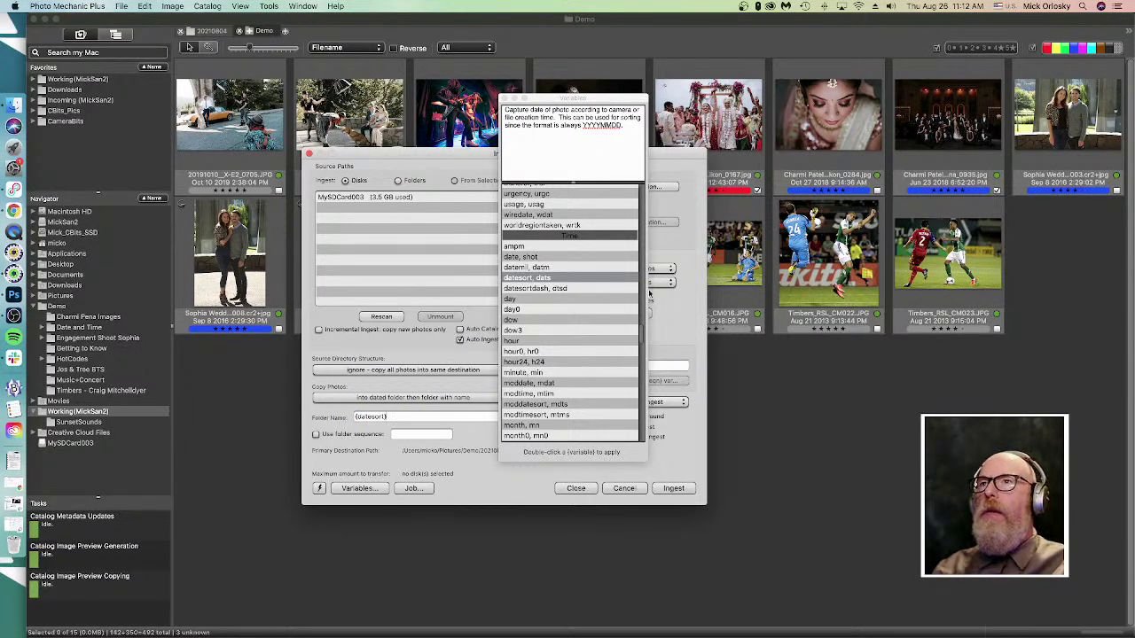
left_click(502, 98)
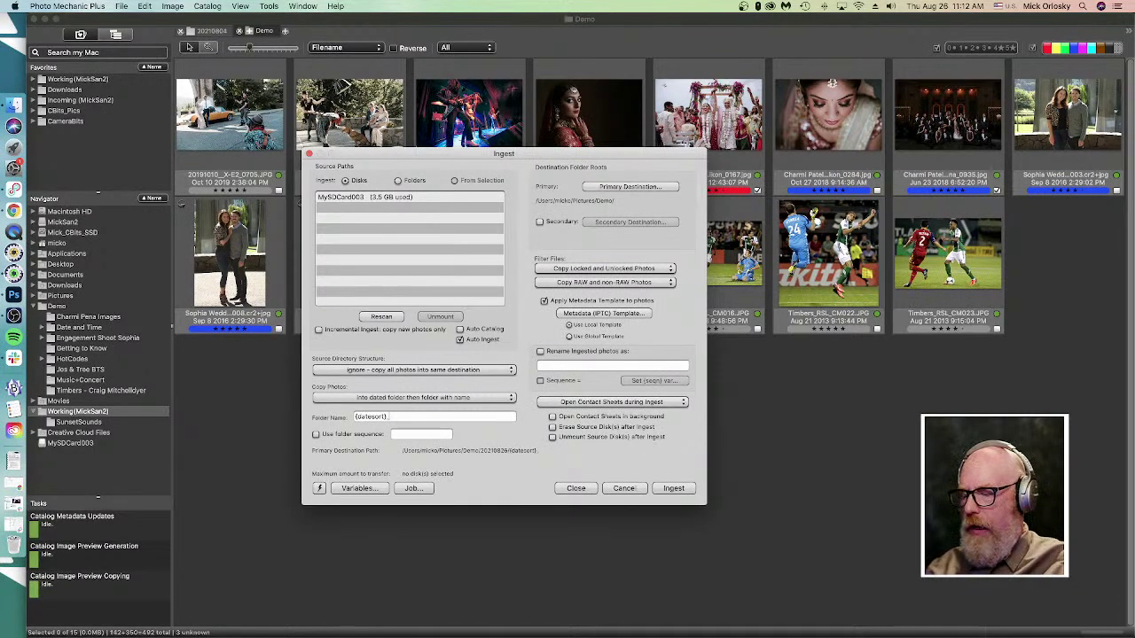
type("Wedding")
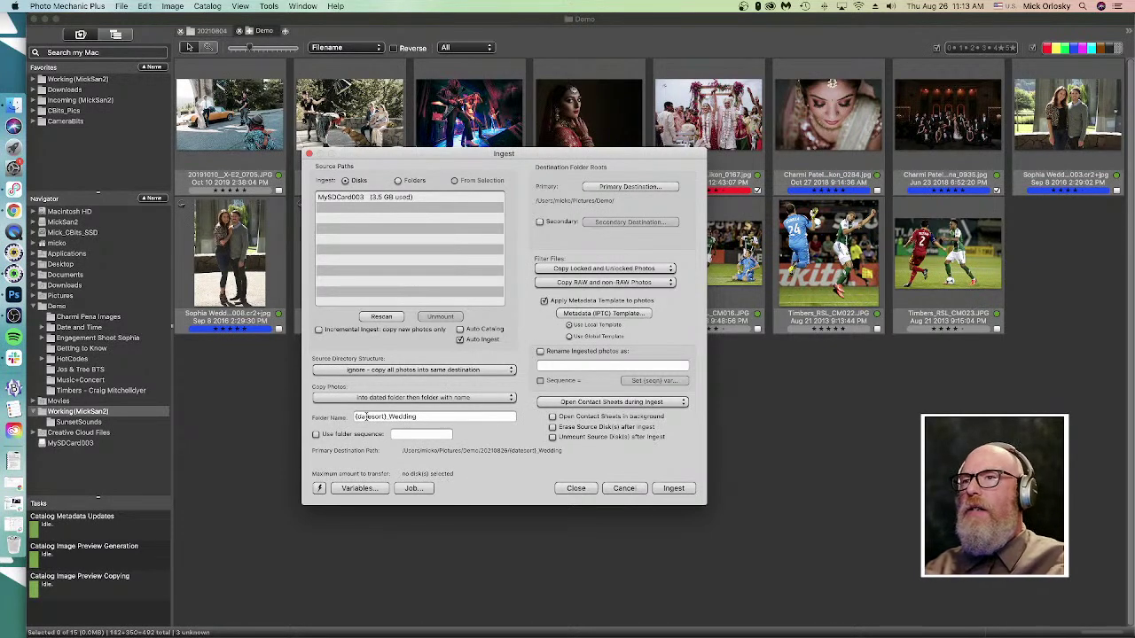
left_click(352, 488)
scroll(585, 305, "down", 10)
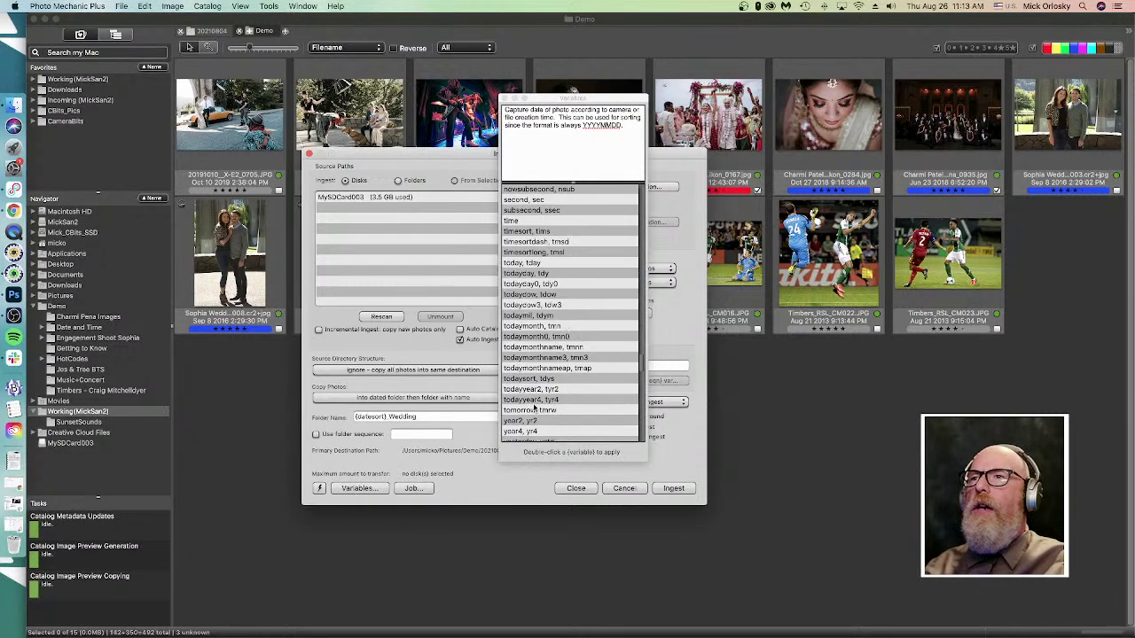
left_click(524, 379)
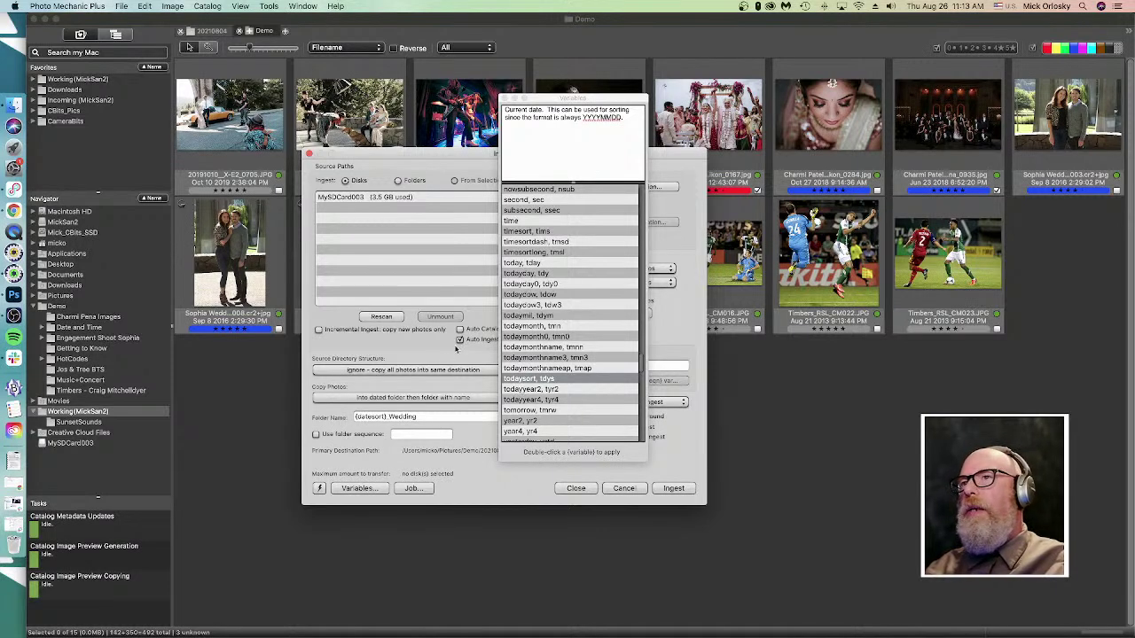
left_click(519, 252)
left_click(518, 244)
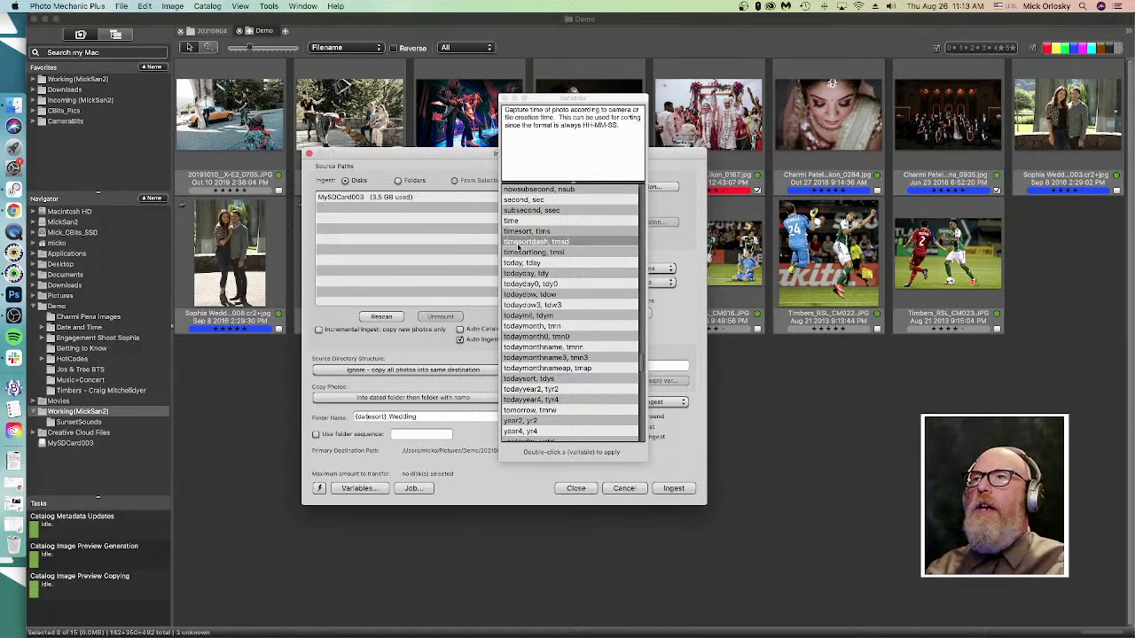
left_click(523, 232)
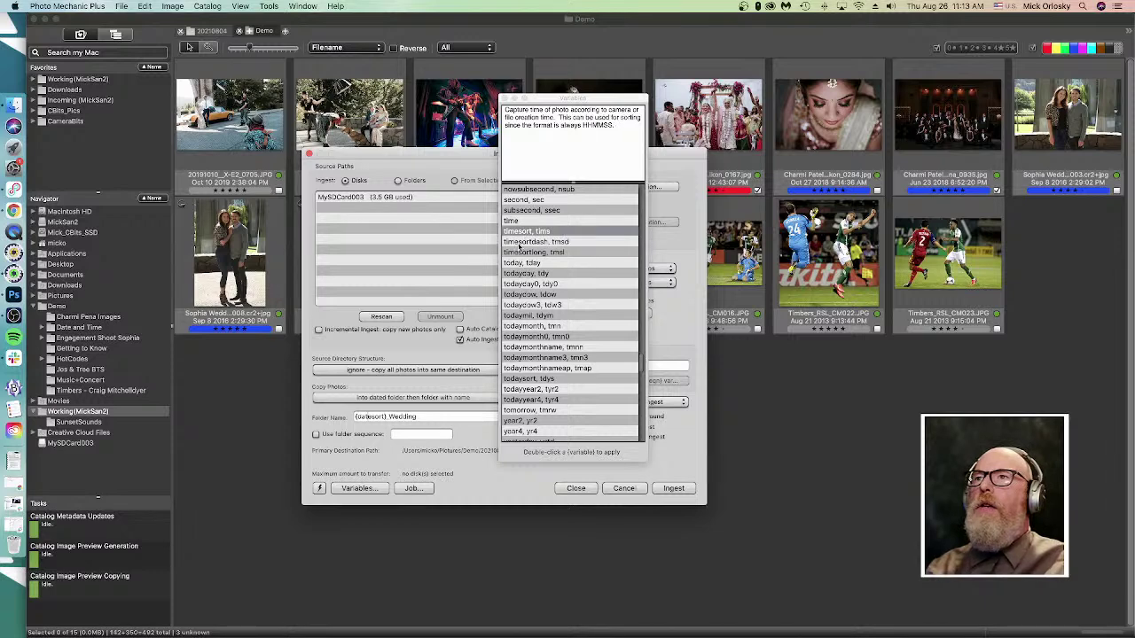
left_click(519, 253)
left_click(521, 379)
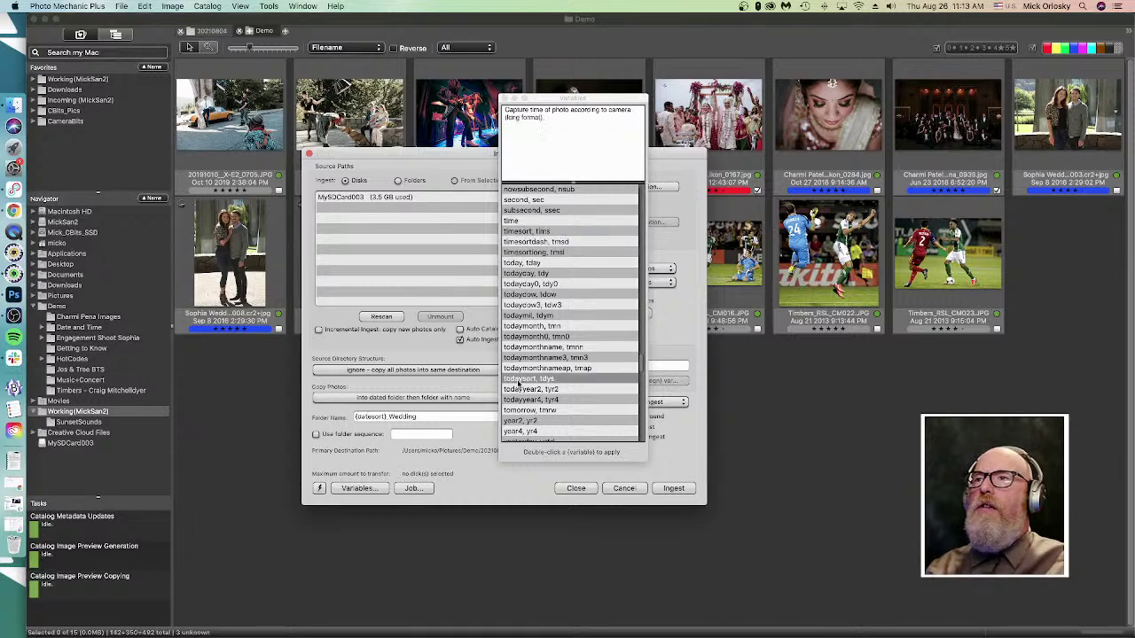
left_click(520, 389)
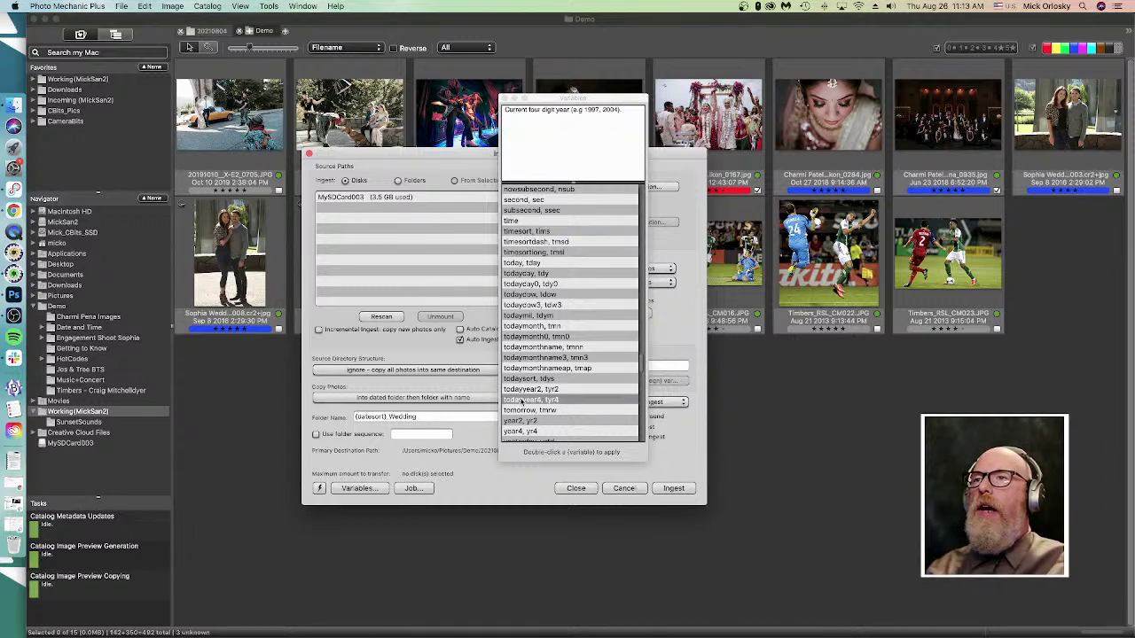
left_click(522, 400)
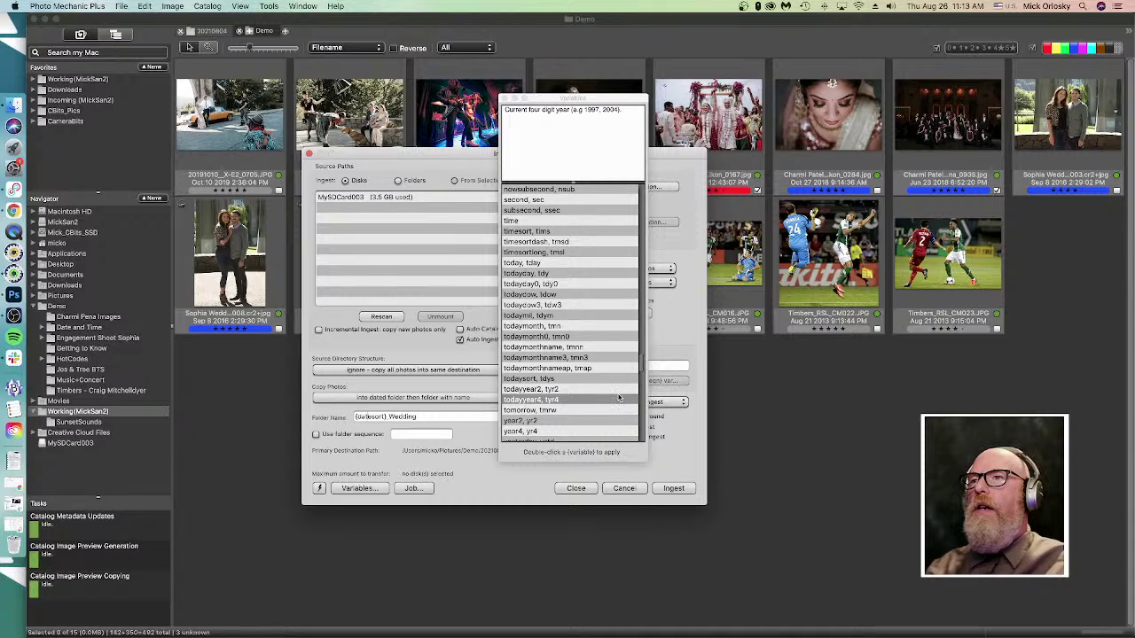
left_click(535, 391)
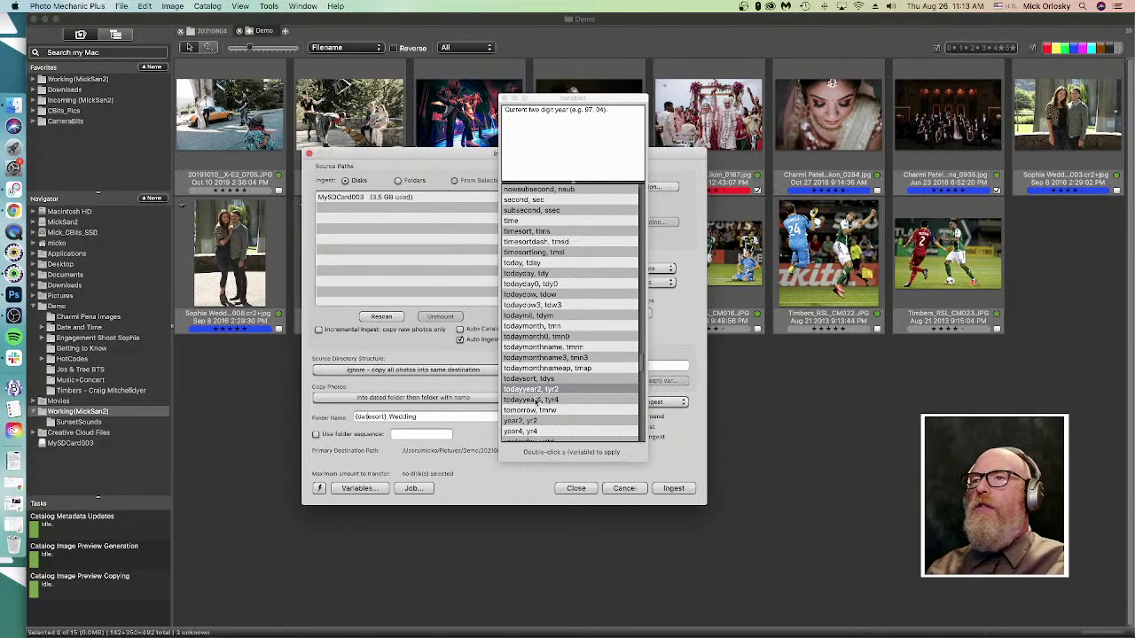
left_click(536, 400)
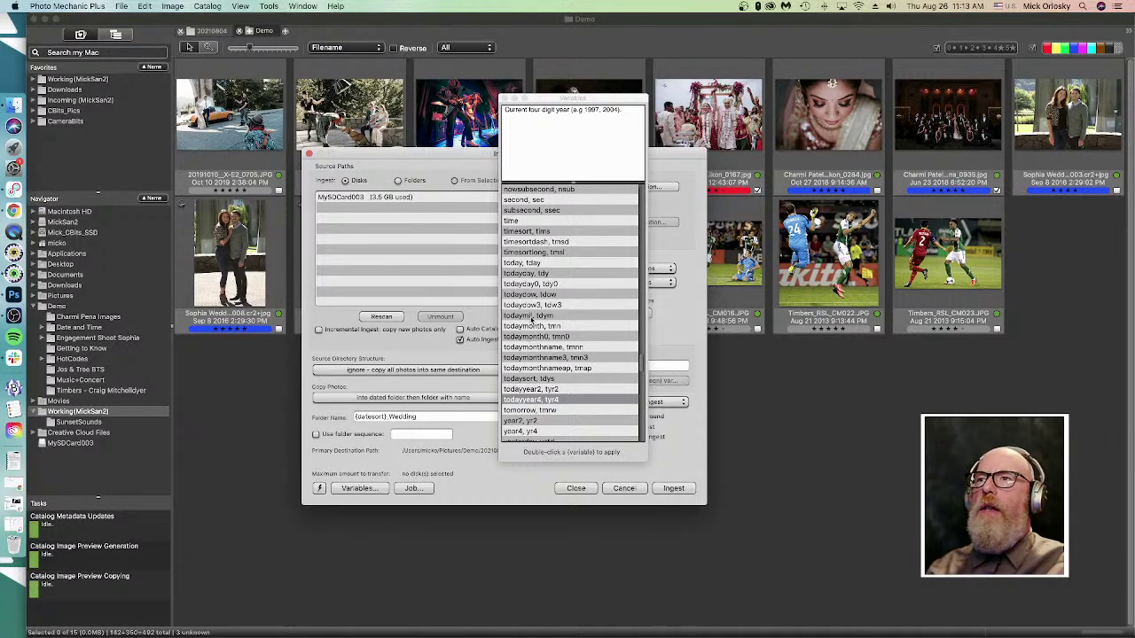
left_click(543, 318)
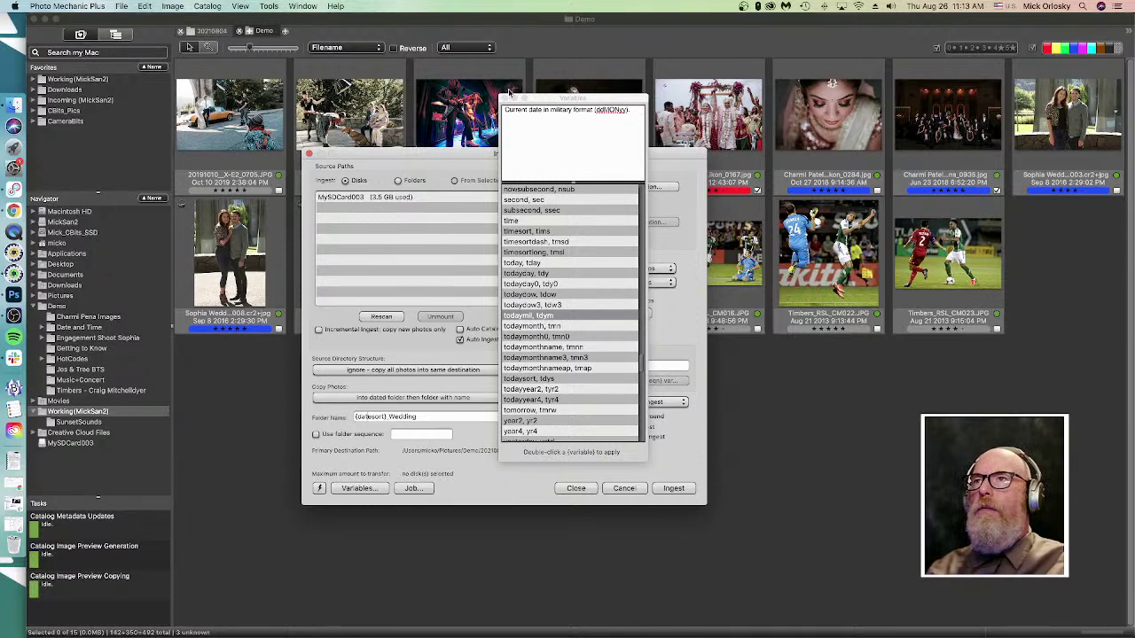
left_click(503, 98)
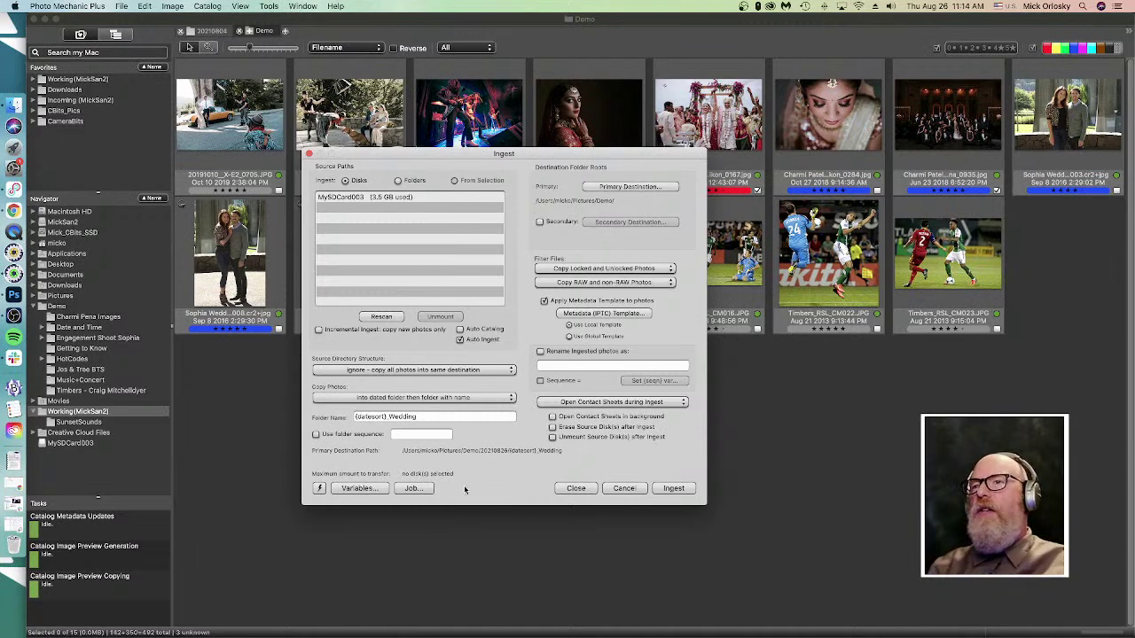
left_click(624, 488)
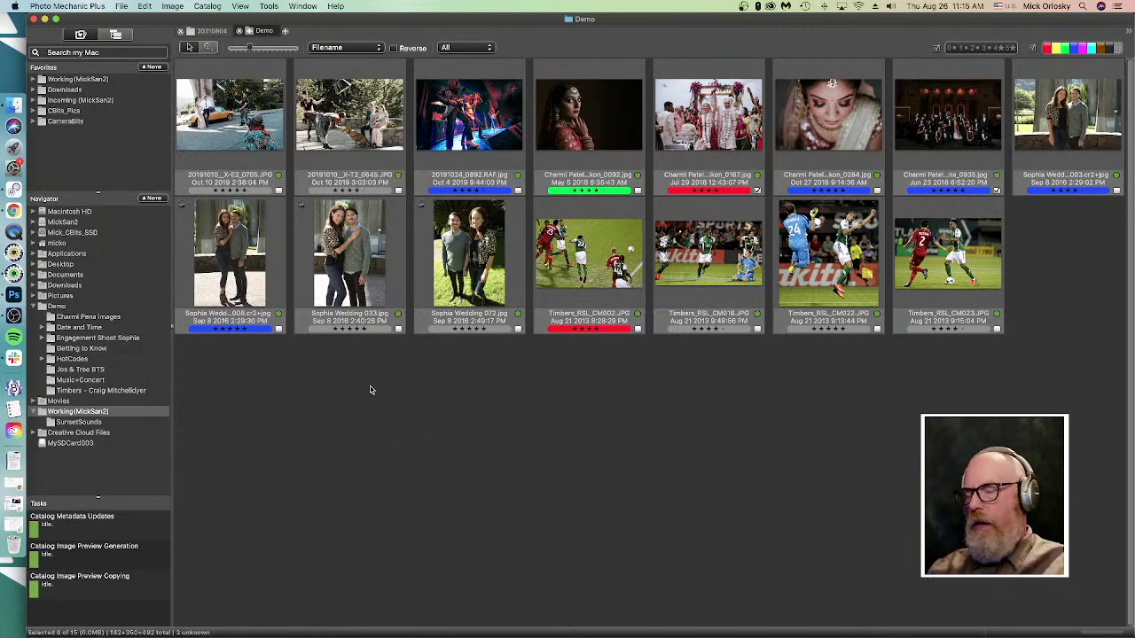
- Open Image > Structured Keywords Panel and move the panel lower and to the right
left_click(144, 7)
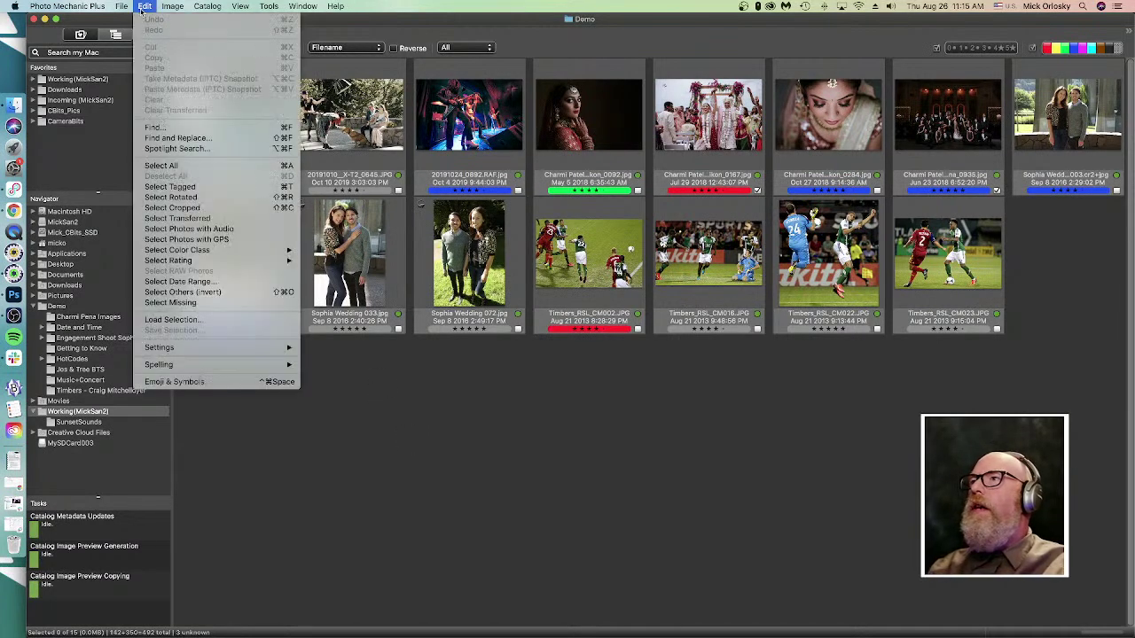
mouse_move(243, 9)
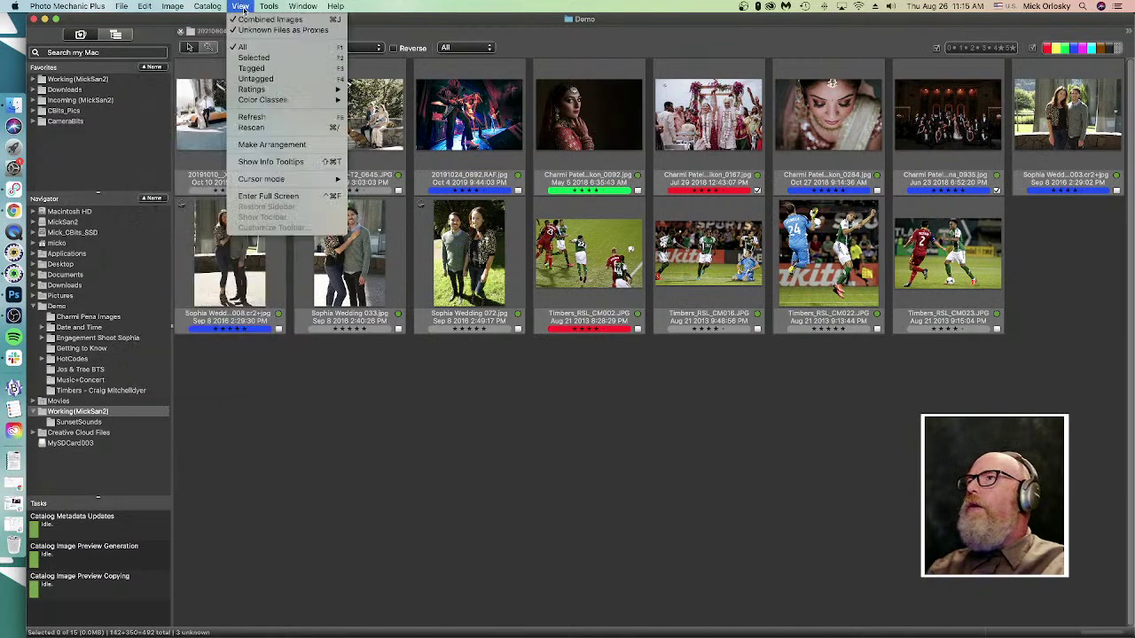
mouse_move(172, 7)
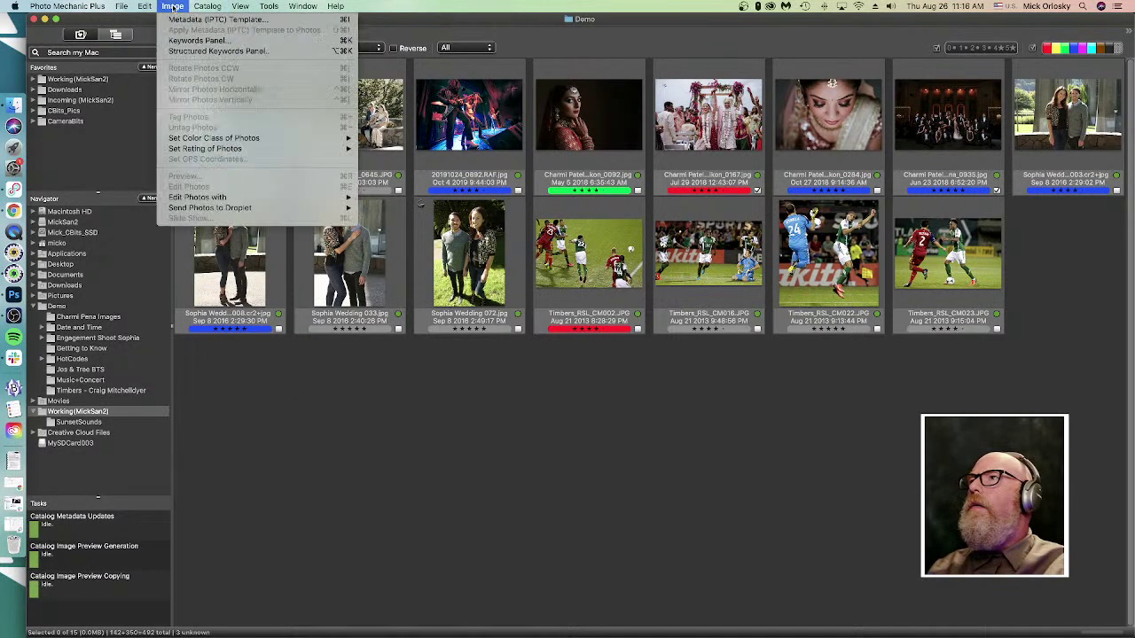
left_click(192, 53)
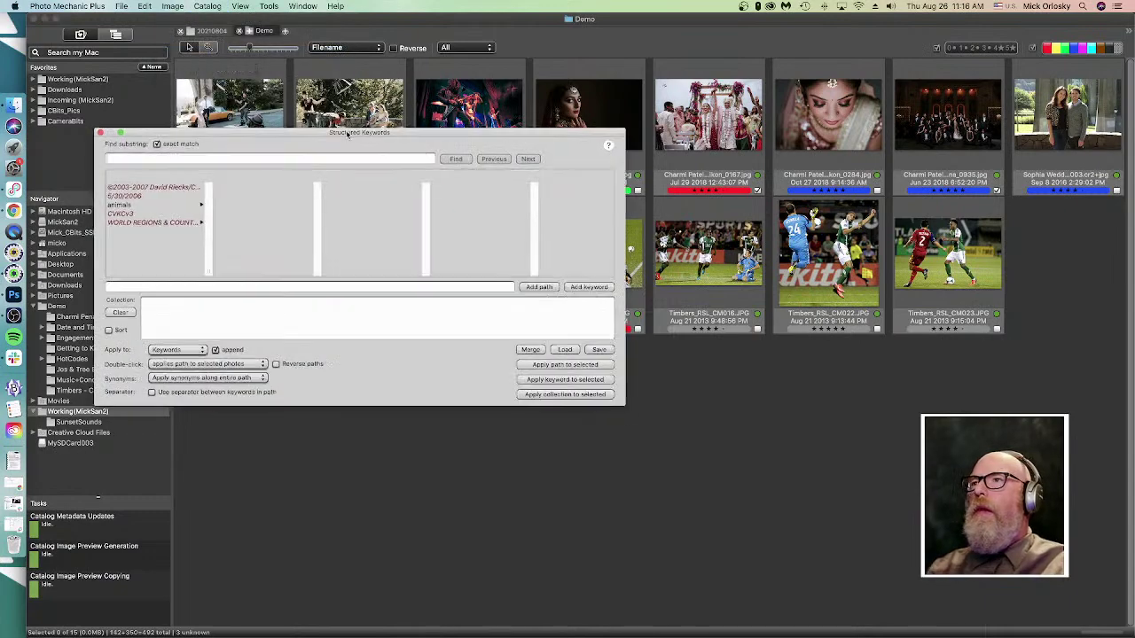
left_click_drag(347, 135, 477, 244)
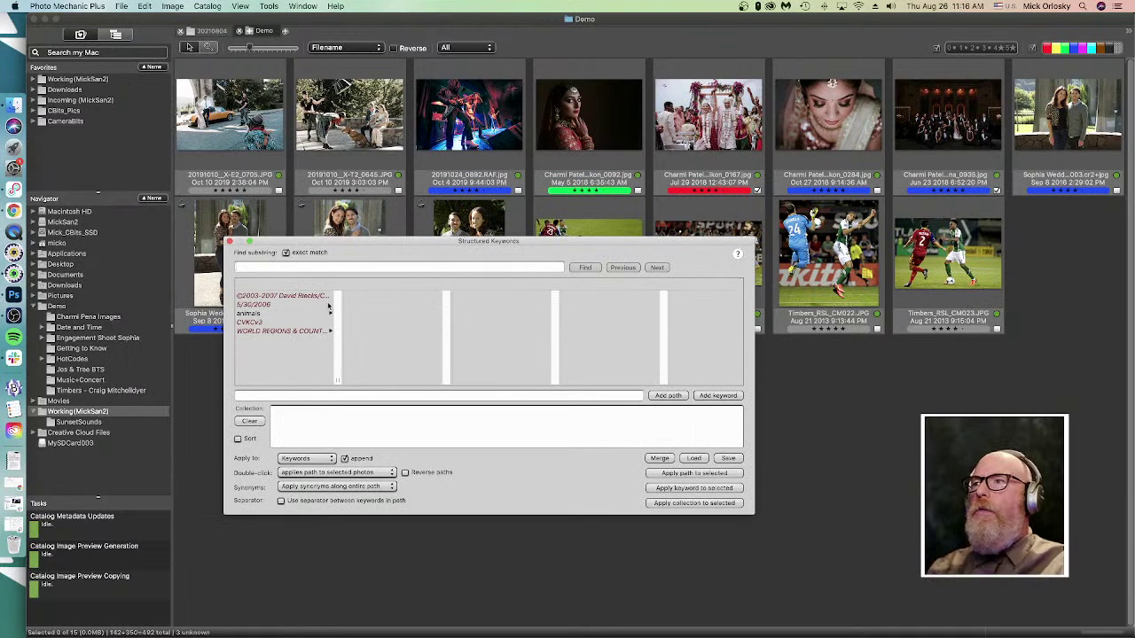
- Browse animals > pets > cat in Structured Keywords, return to the root list, and close the panel
left_click(274, 314)
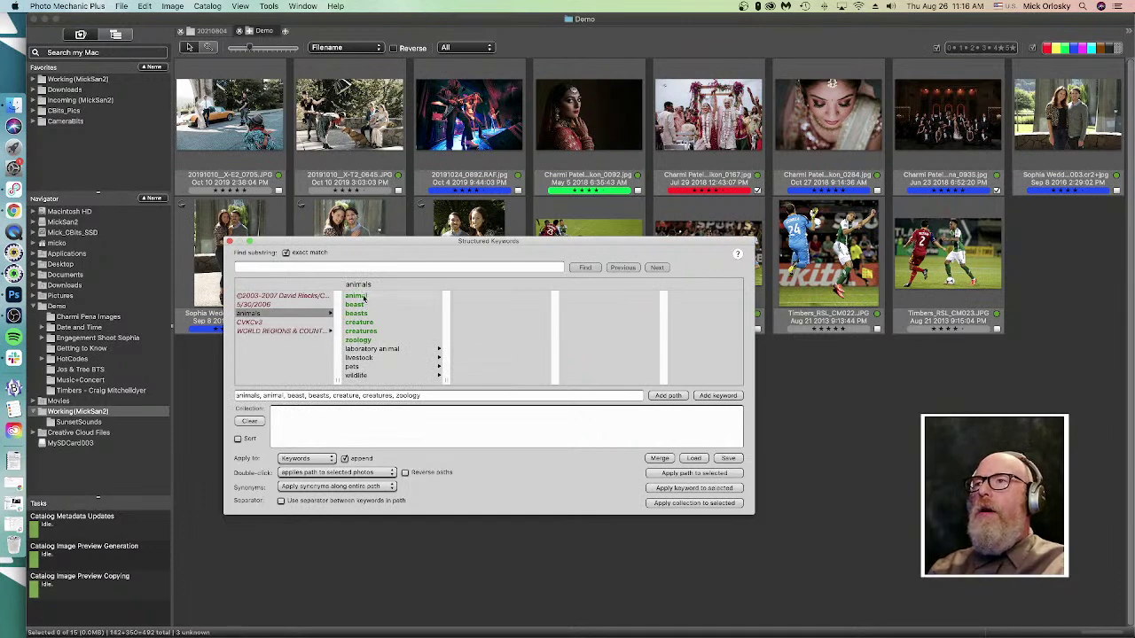
left_click(354, 367)
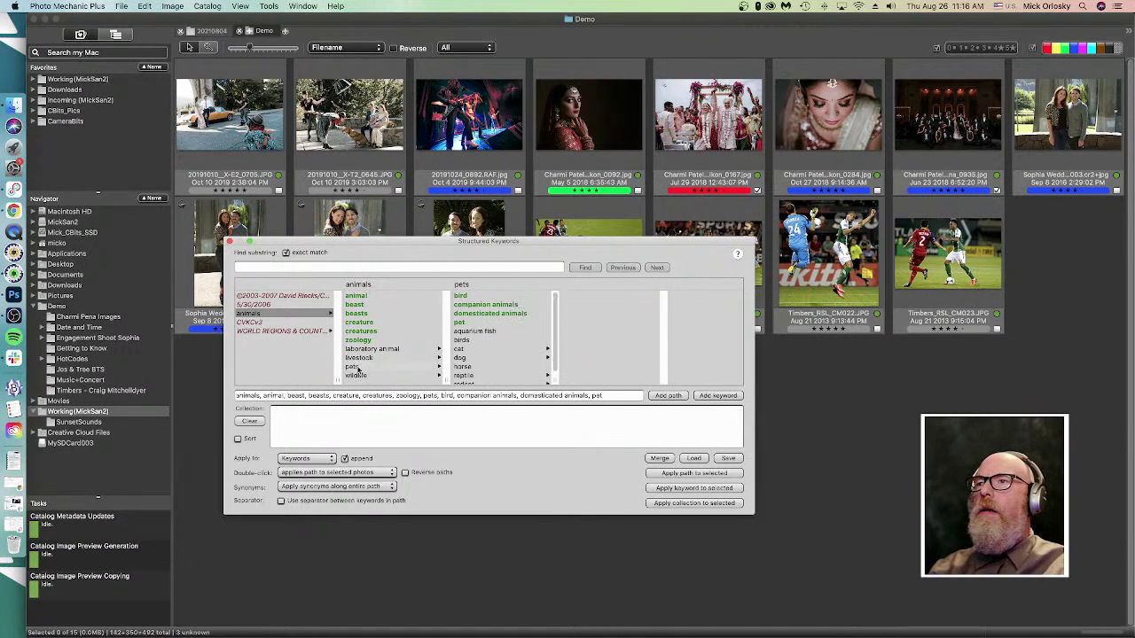
left_click(459, 349)
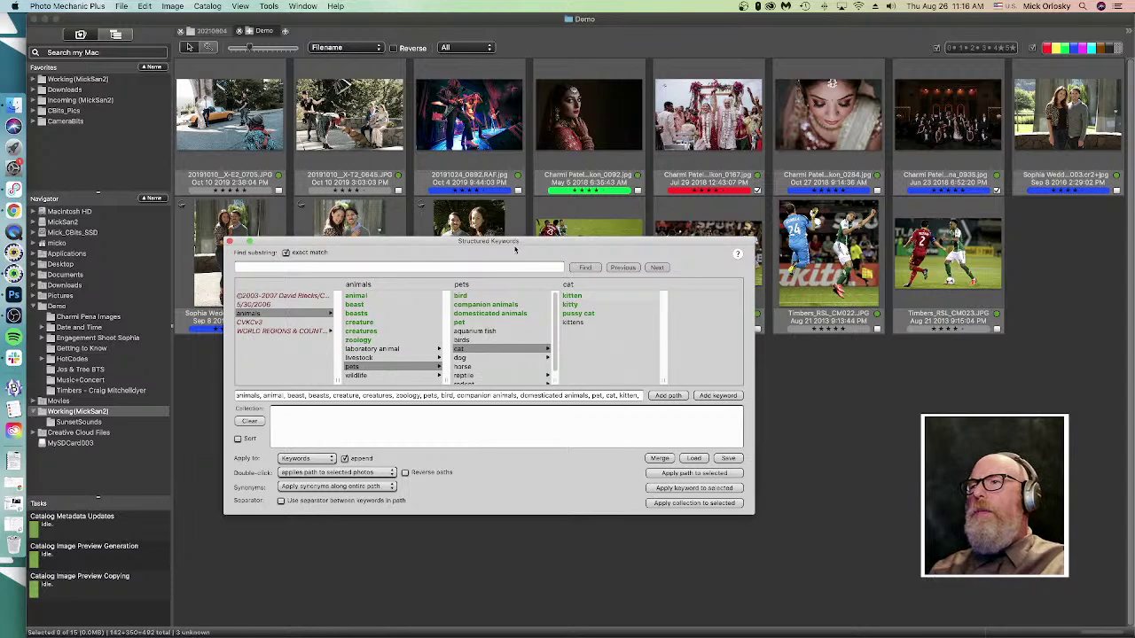
left_click(314, 300)
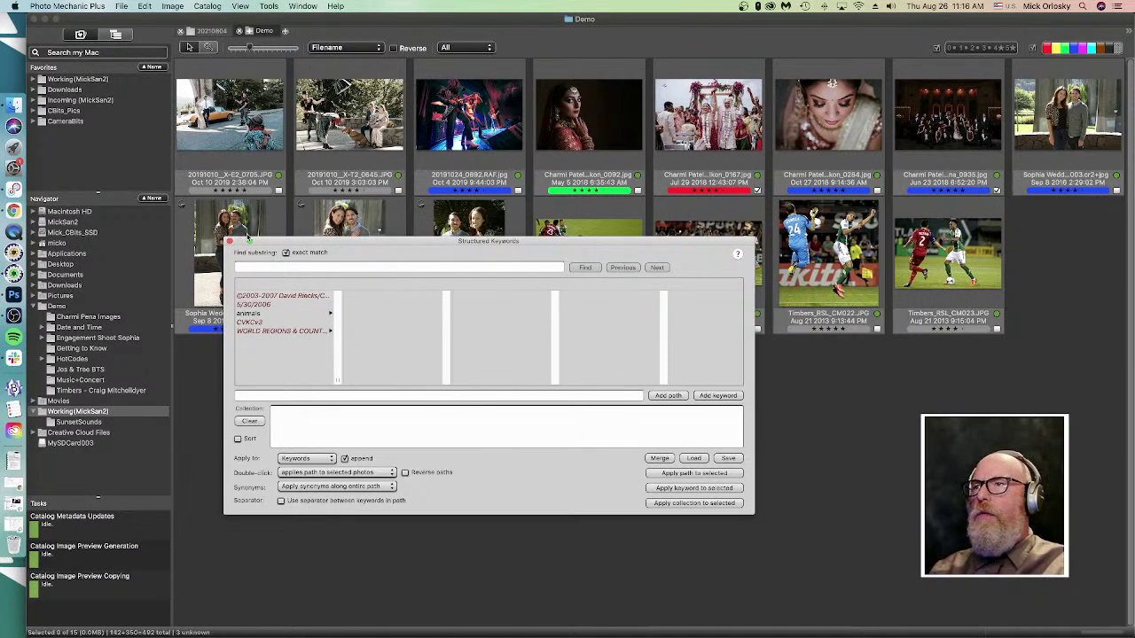
left_click(230, 241)
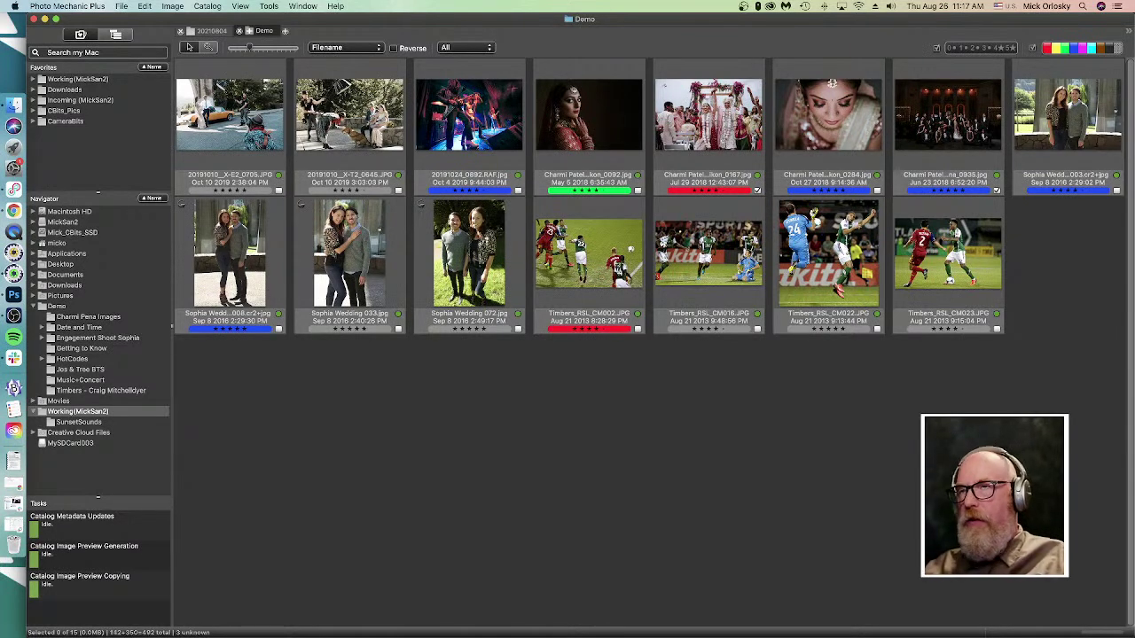
key("super+comma")
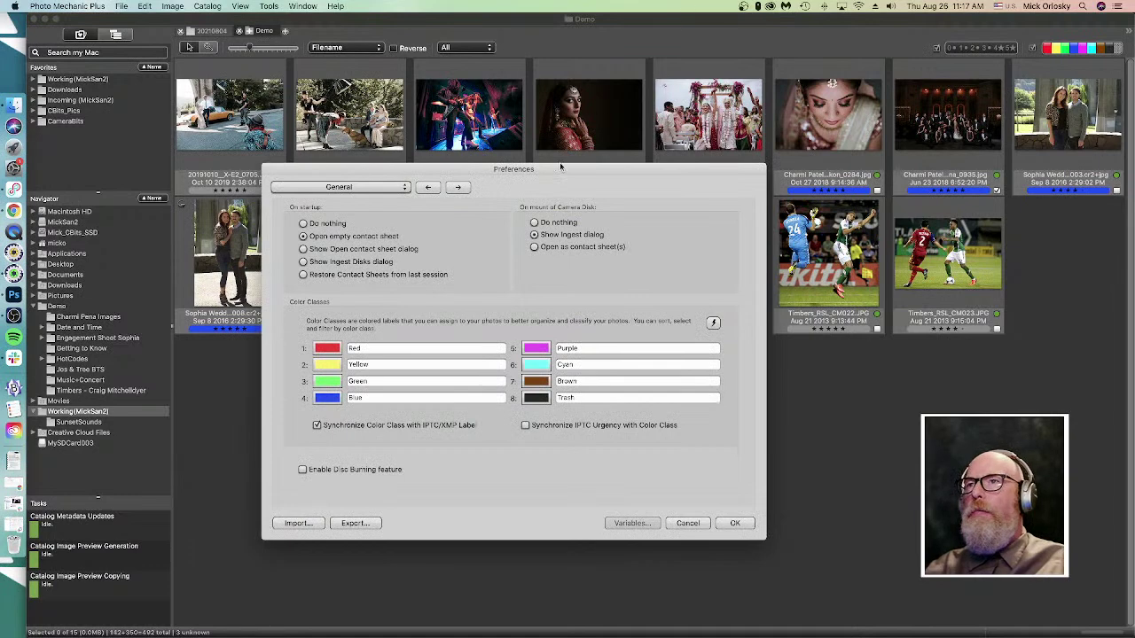
- Move the Preferences dialog and switch its section pop-up from General to IPTC/XMP
left_click_drag(573, 173, 594, 131)
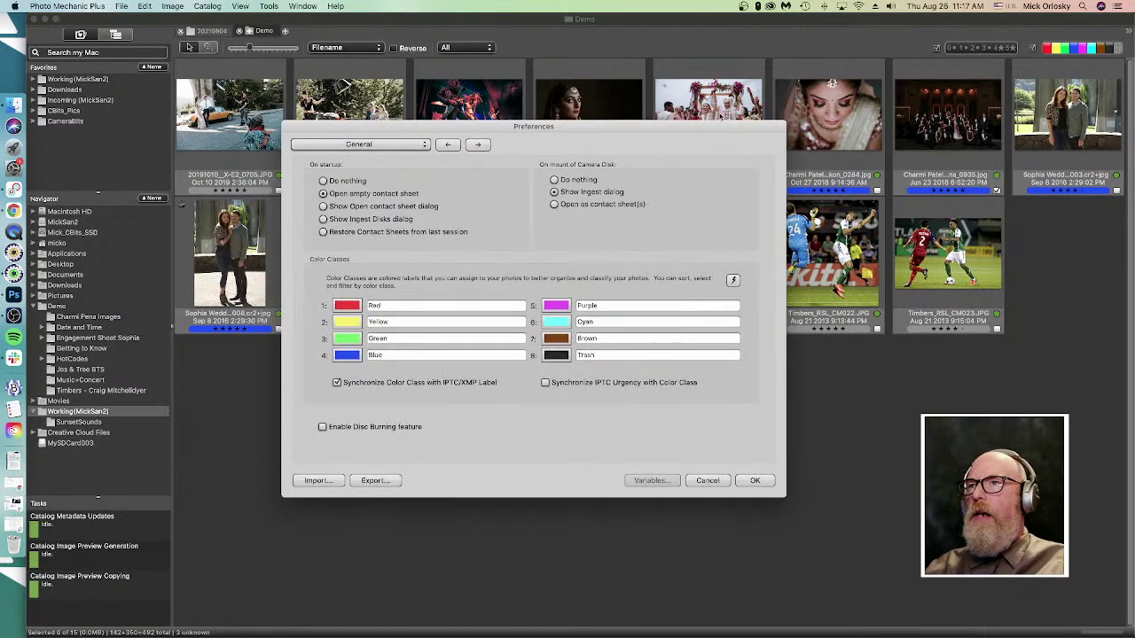
left_click(364, 145)
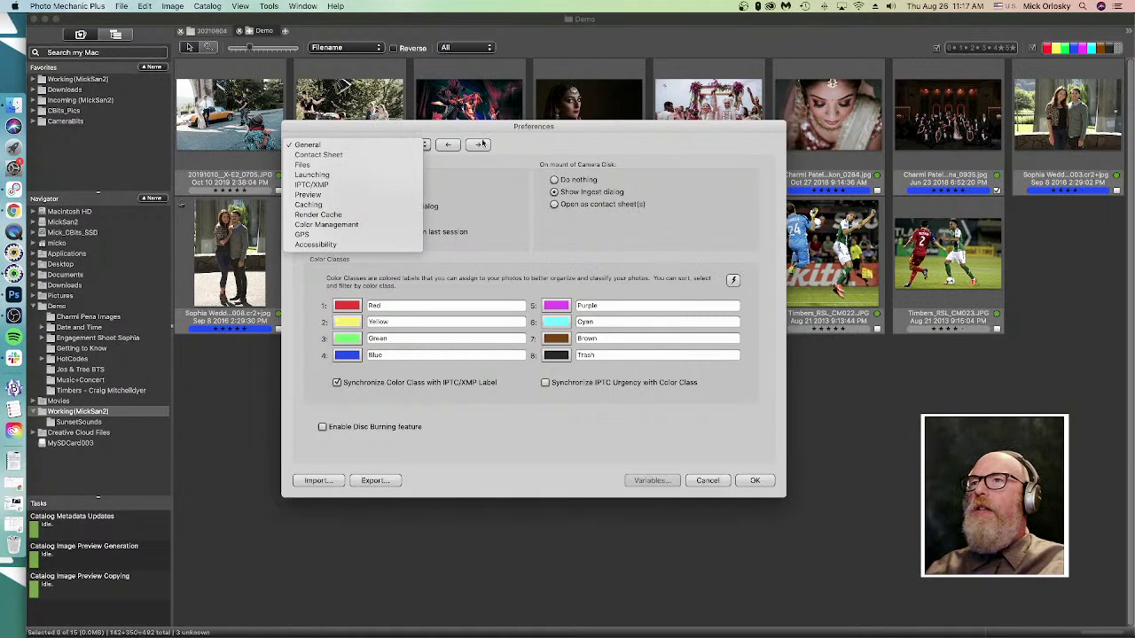
left_click(363, 135)
left_click(372, 145)
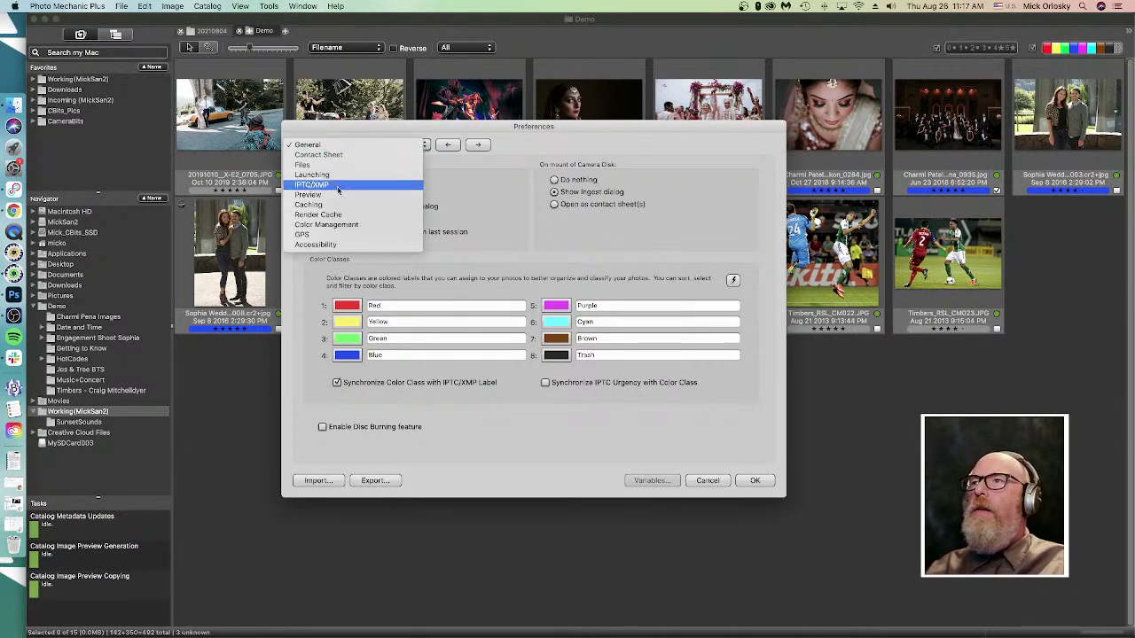
left_click(346, 185)
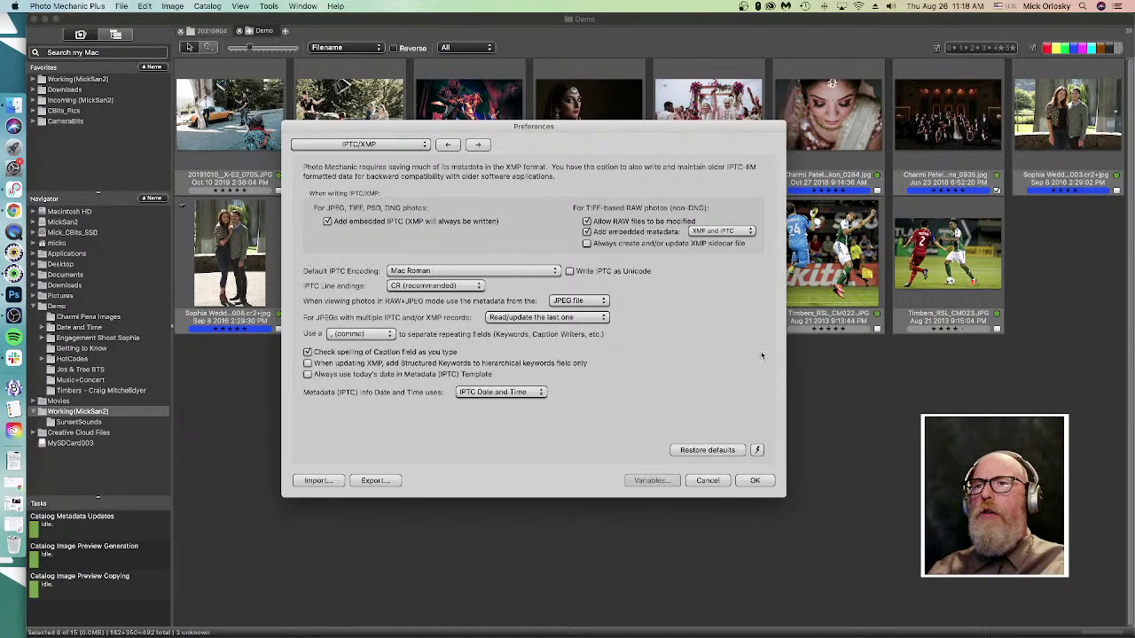
- Pick [Apple Aperture] from the lightning-bolt presets list, then save the Preferences with OK
left_click(758, 450)
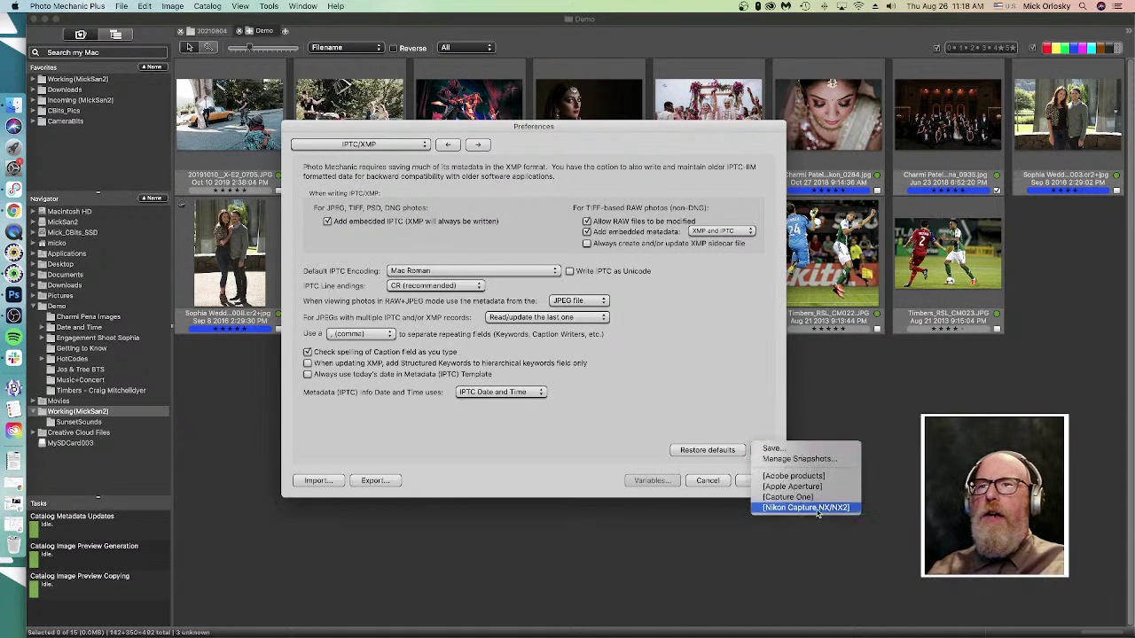
left_click(833, 487)
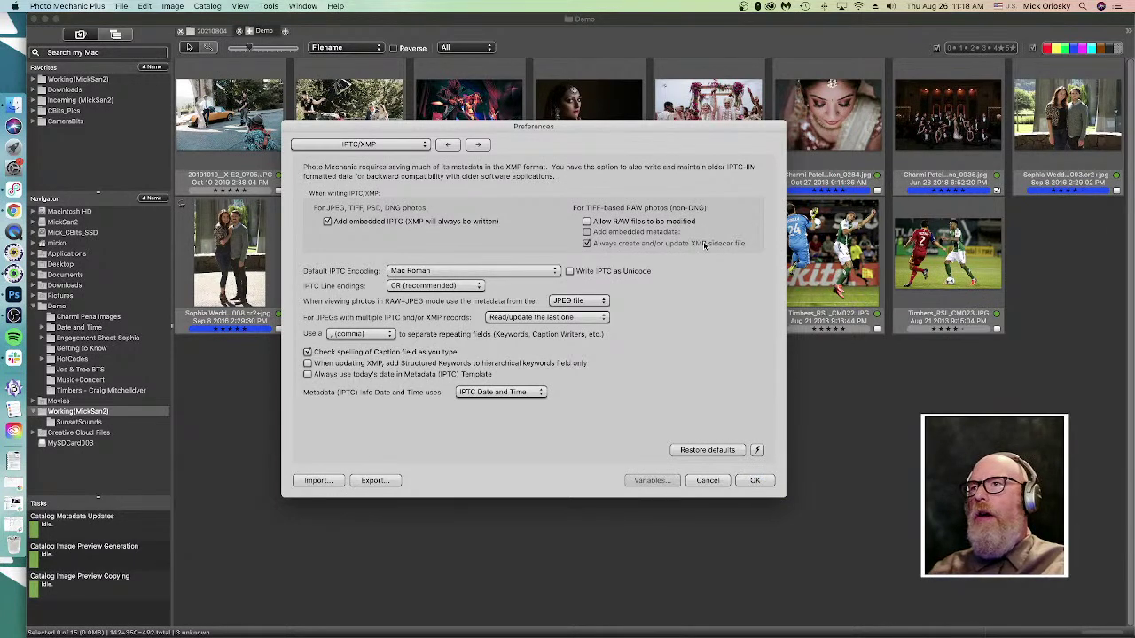
left_click(758, 449)
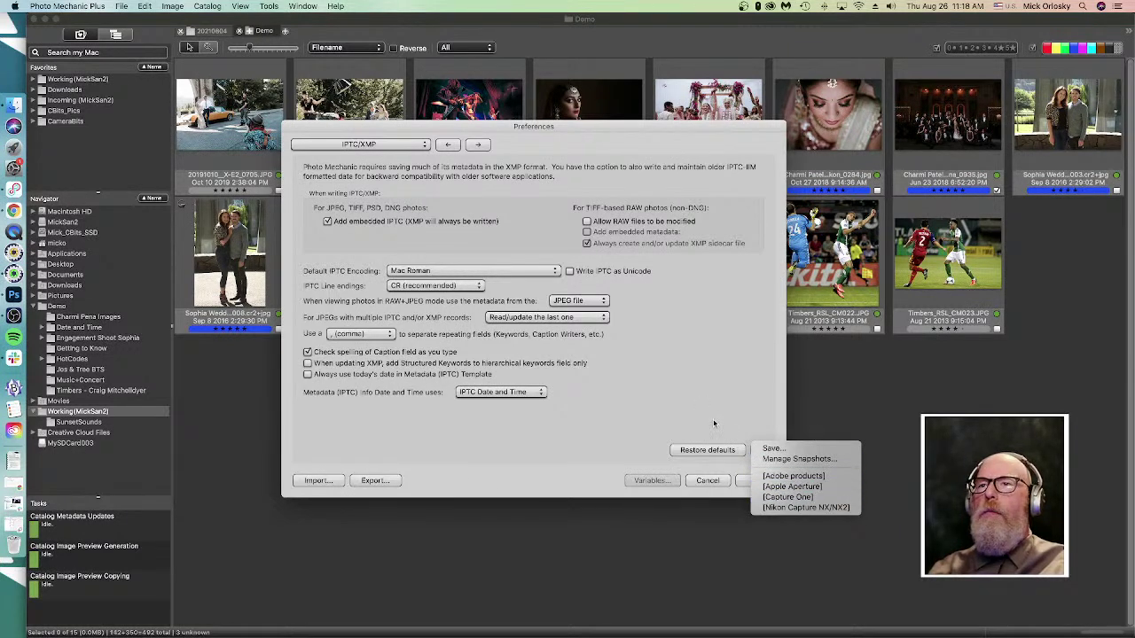
left_click(674, 389)
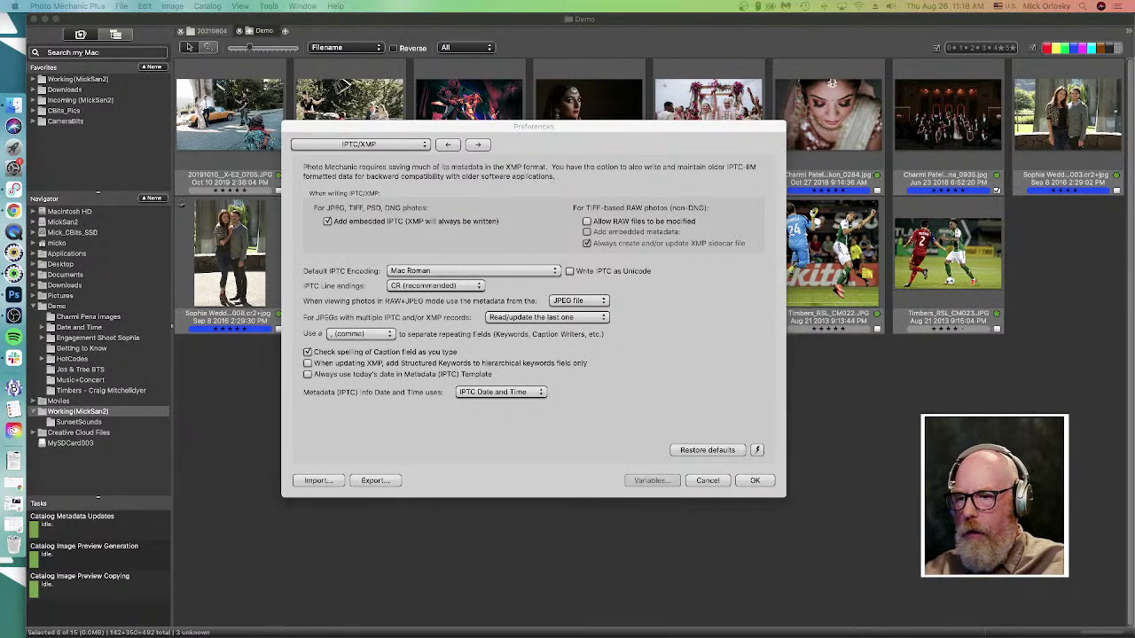
left_click(754, 480)
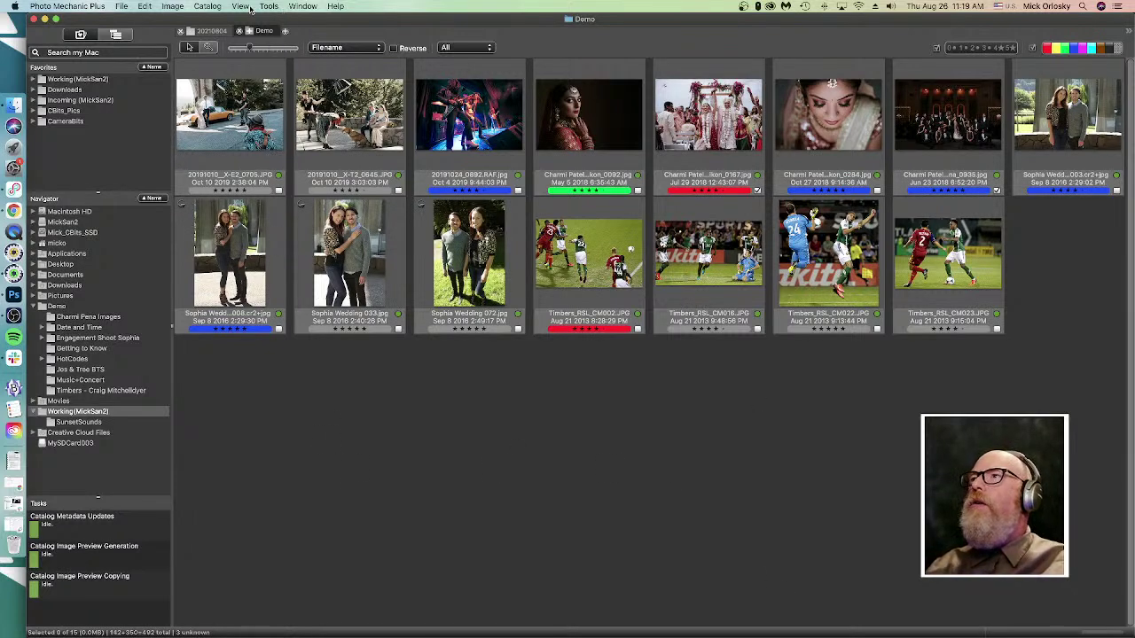
left_click(248, 7)
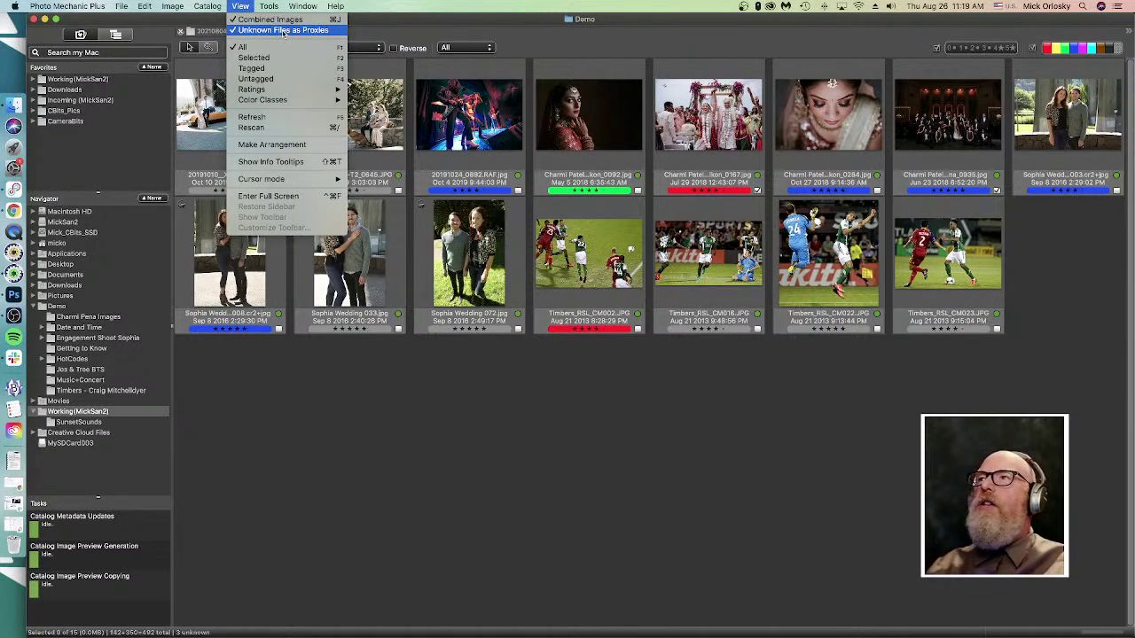
- Turn off Unknown Files as Proxies in the View menu
left_click(702, 505)
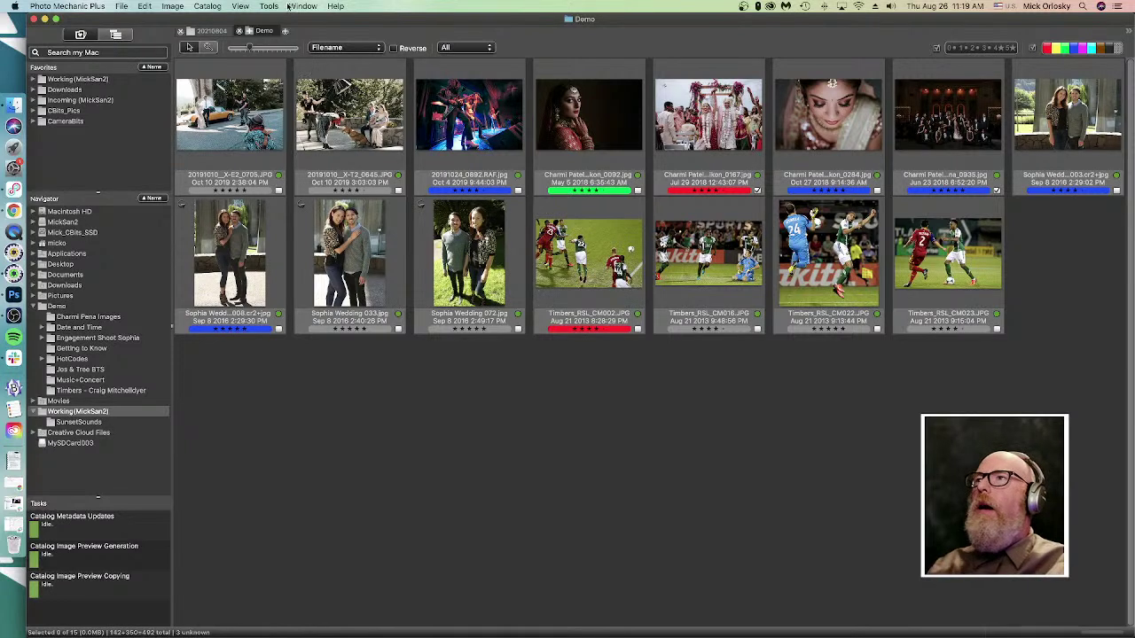
left_click(242, 6)
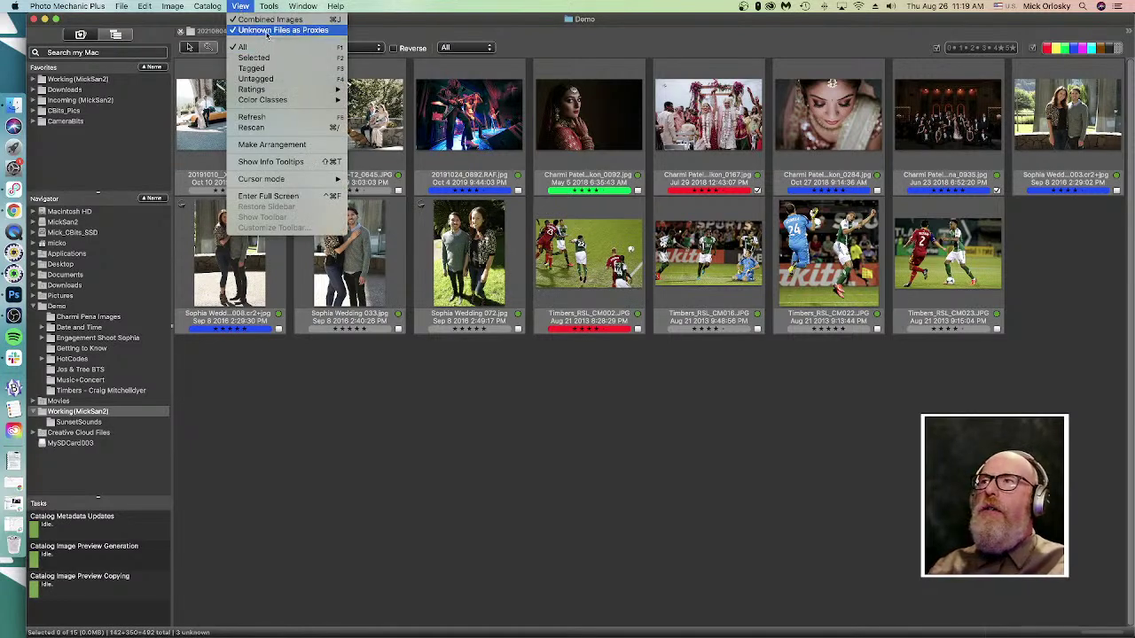
left_click(268, 35)
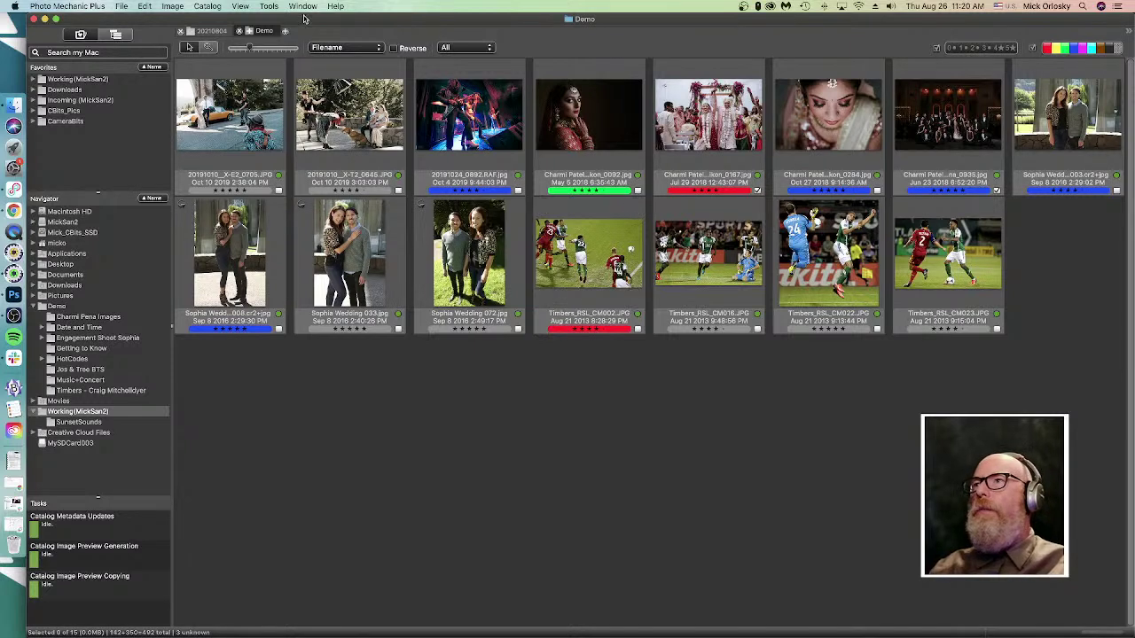
- Select the first engagement photo in the second row of the contact sheet
left_click(241, 6)
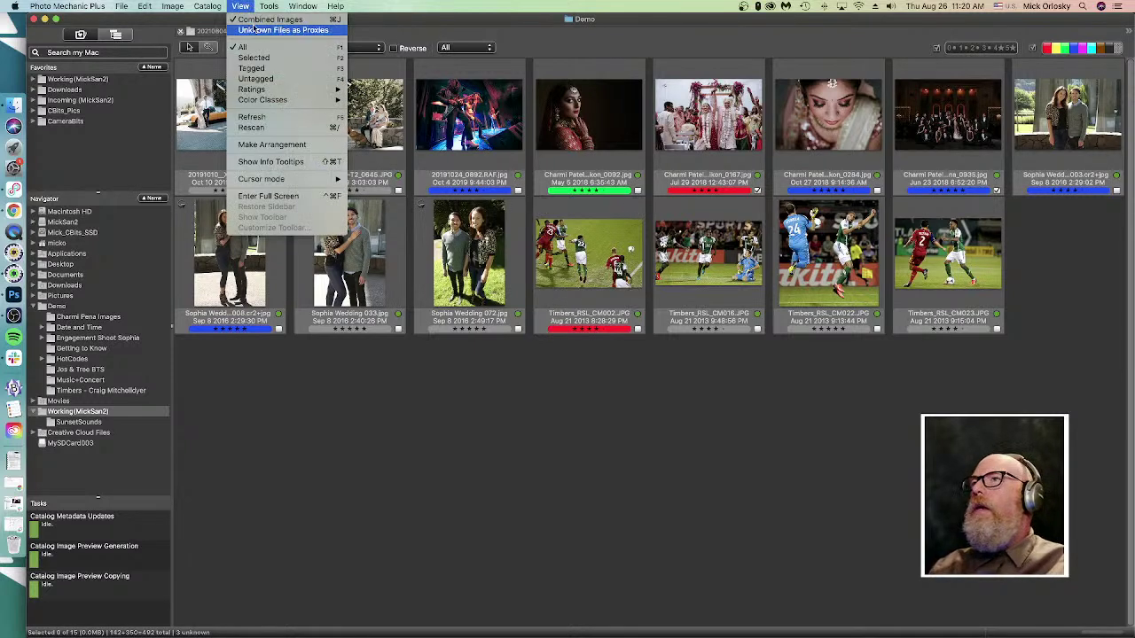
left_click(454, 370)
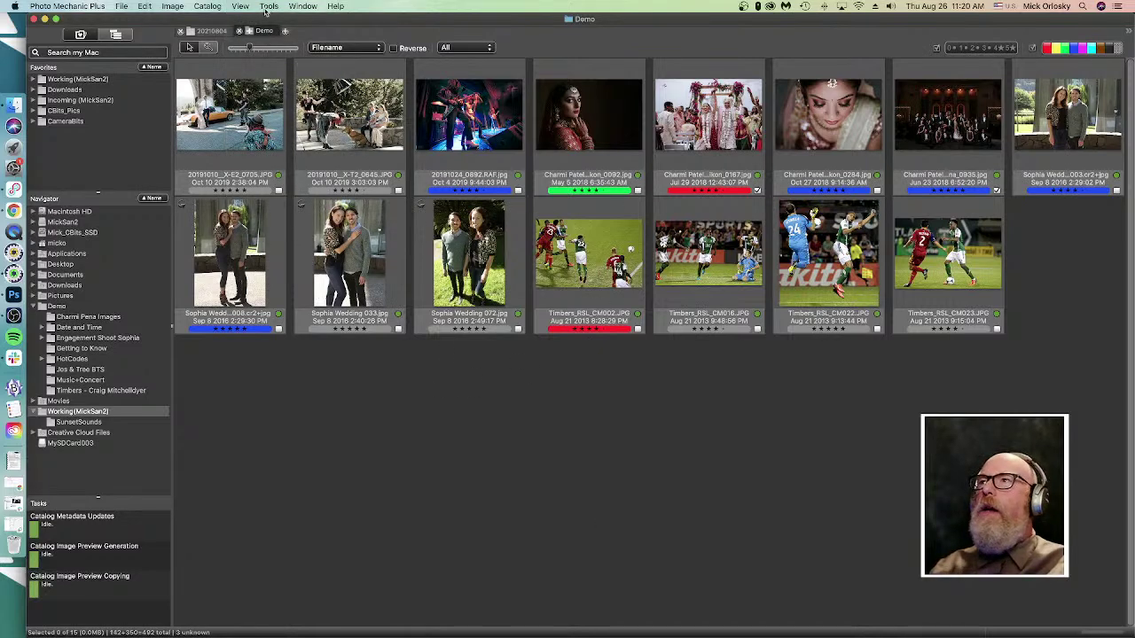
left_click(241, 7)
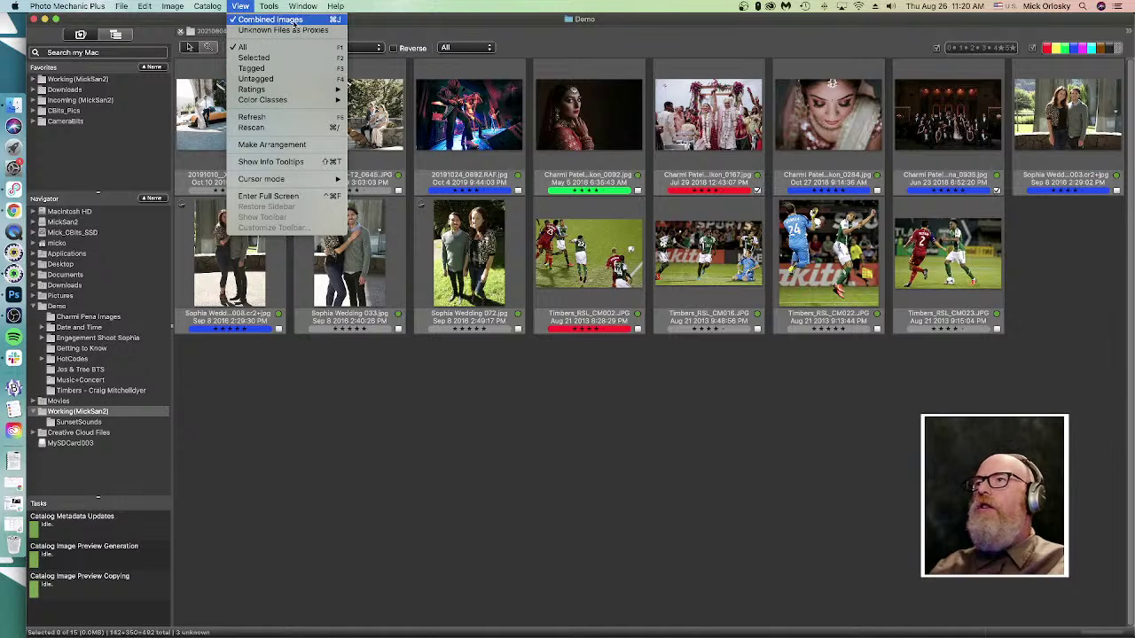
left_click(446, 475)
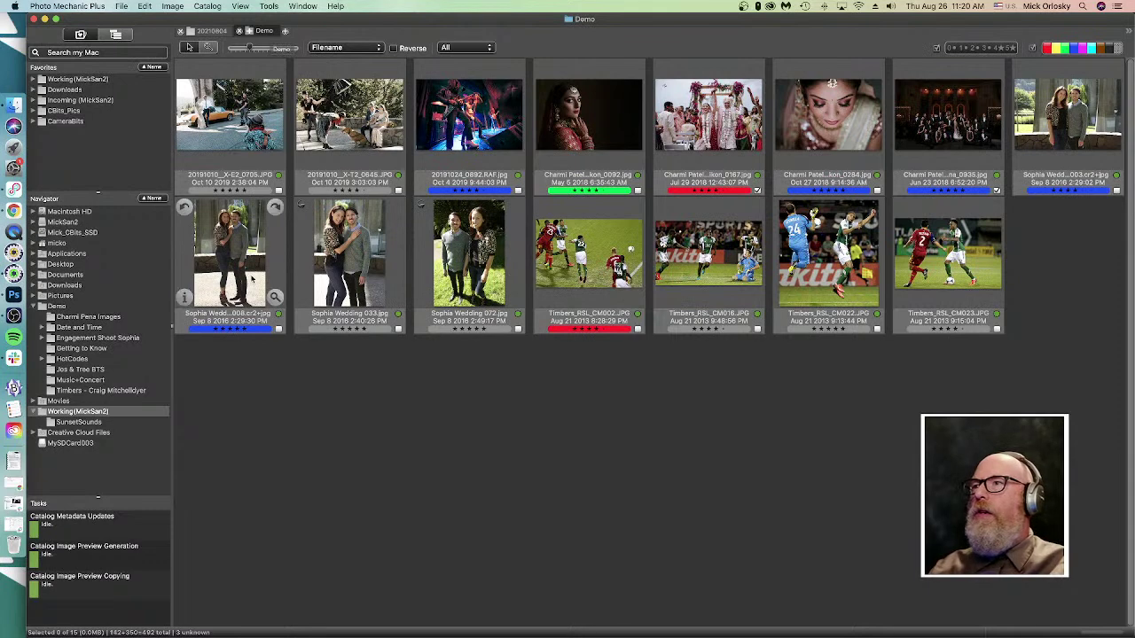
left_click(252, 281)
- Turn Combined Images off to show RAW and JPG separately, then re-combine the pairs
left_click(240, 7)
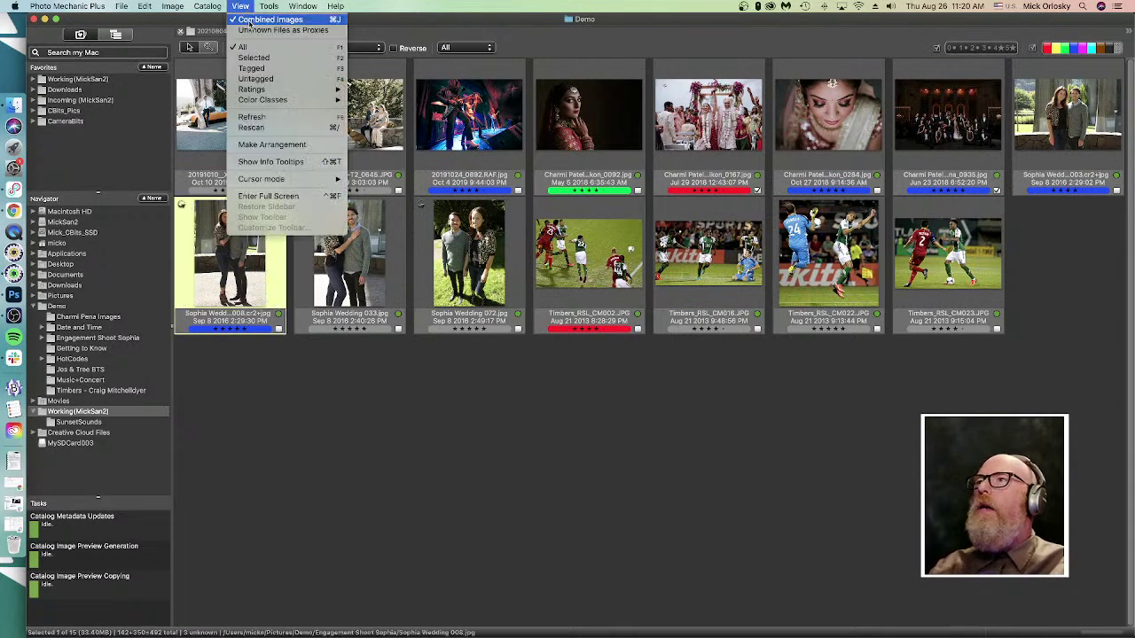
left_click(250, 19)
left_click(502, 363)
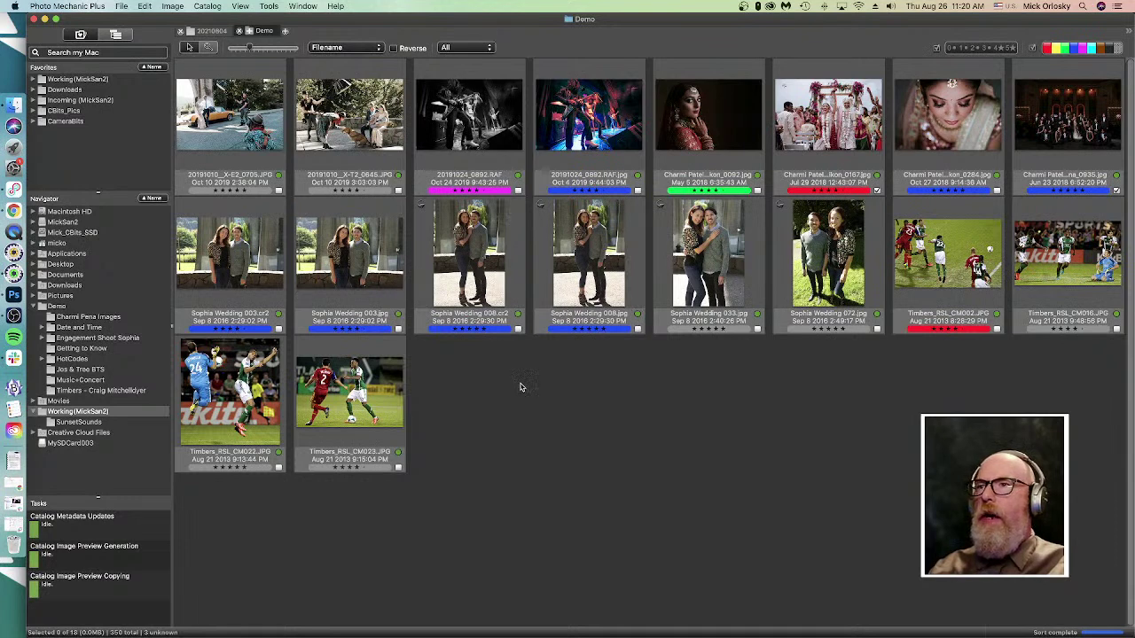
key("super+shift+c")
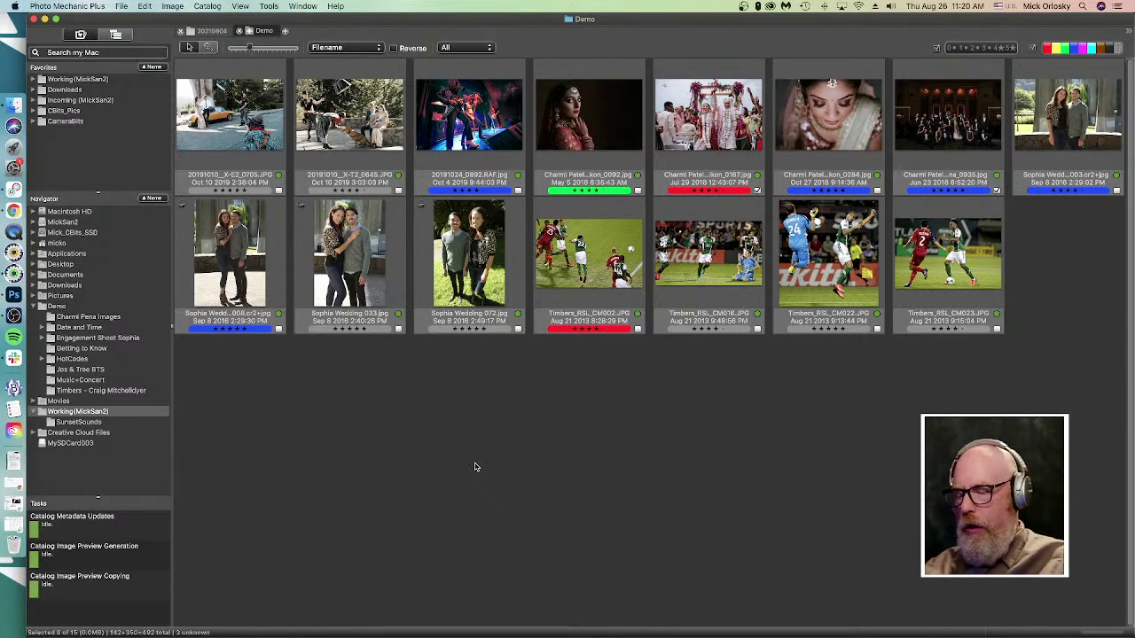
key("super+comma")
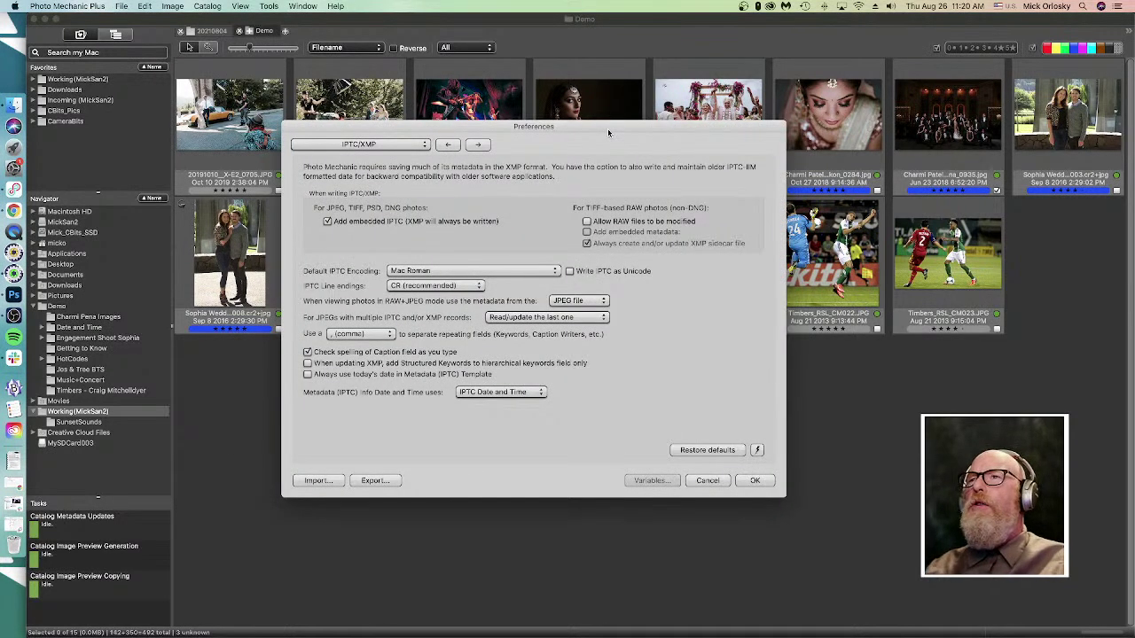
left_click(400, 144)
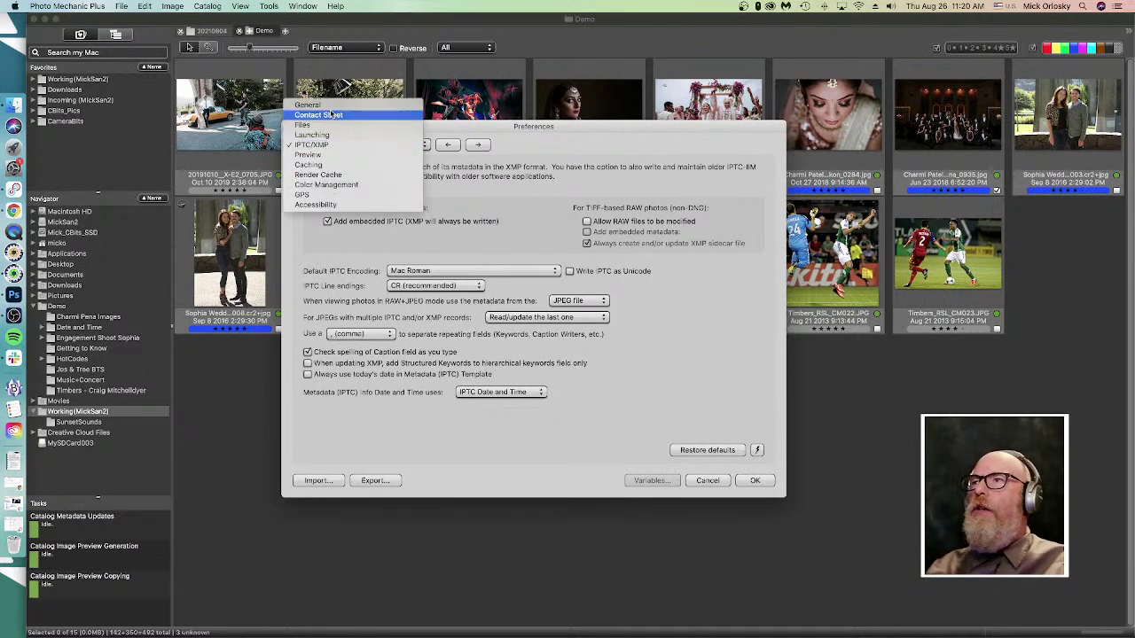
left_click(332, 115)
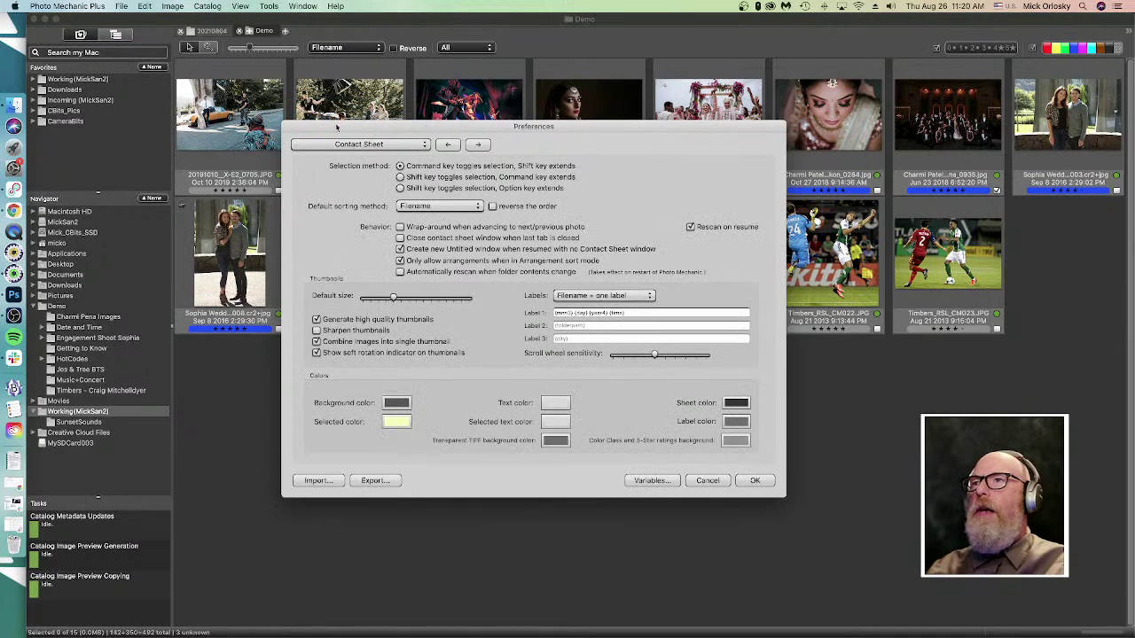
left_click(338, 143)
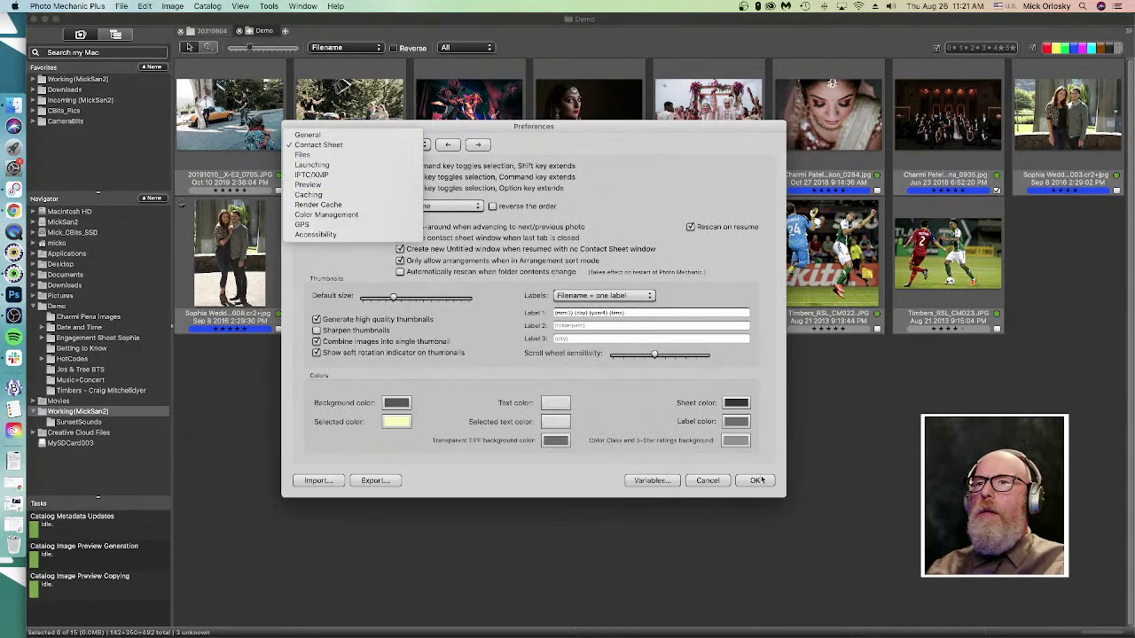
left_click(704, 484)
left_click(719, 483)
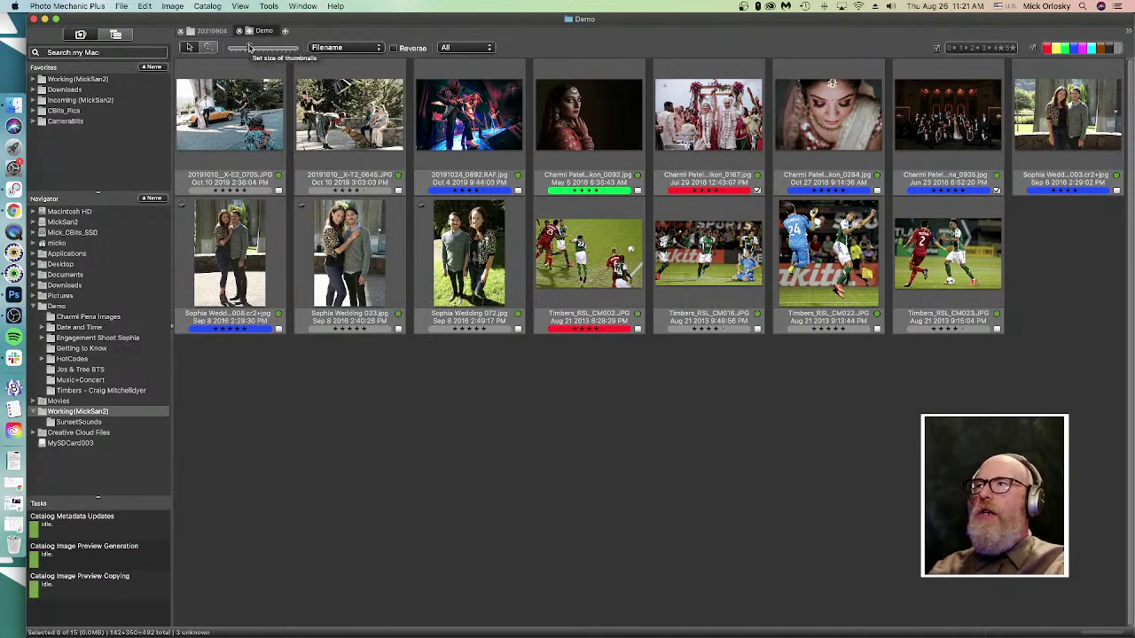
- Drag the thumbnail slider to six columns and open the Filename sort-order menu
left_click_drag(251, 47, 260, 47)
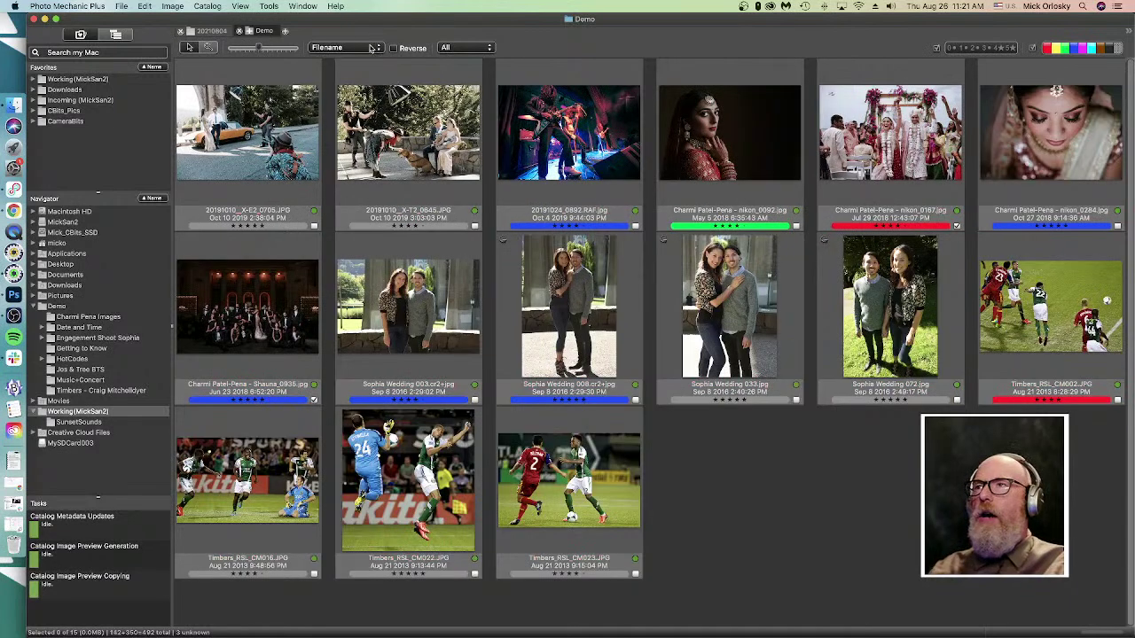
left_click(365, 48)
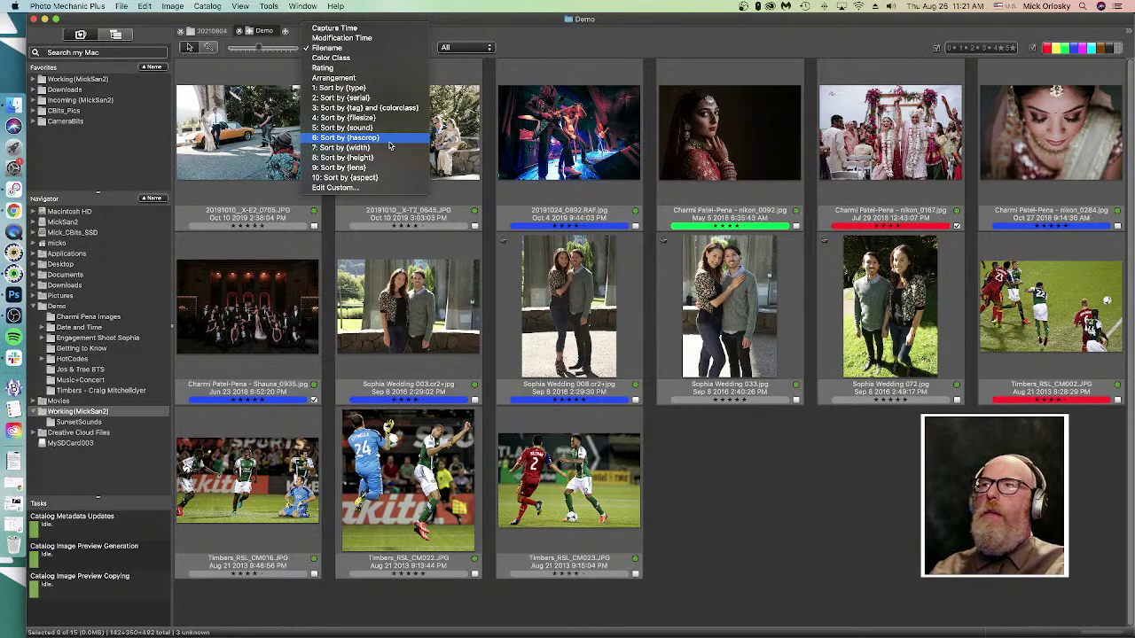
left_click(346, 189)
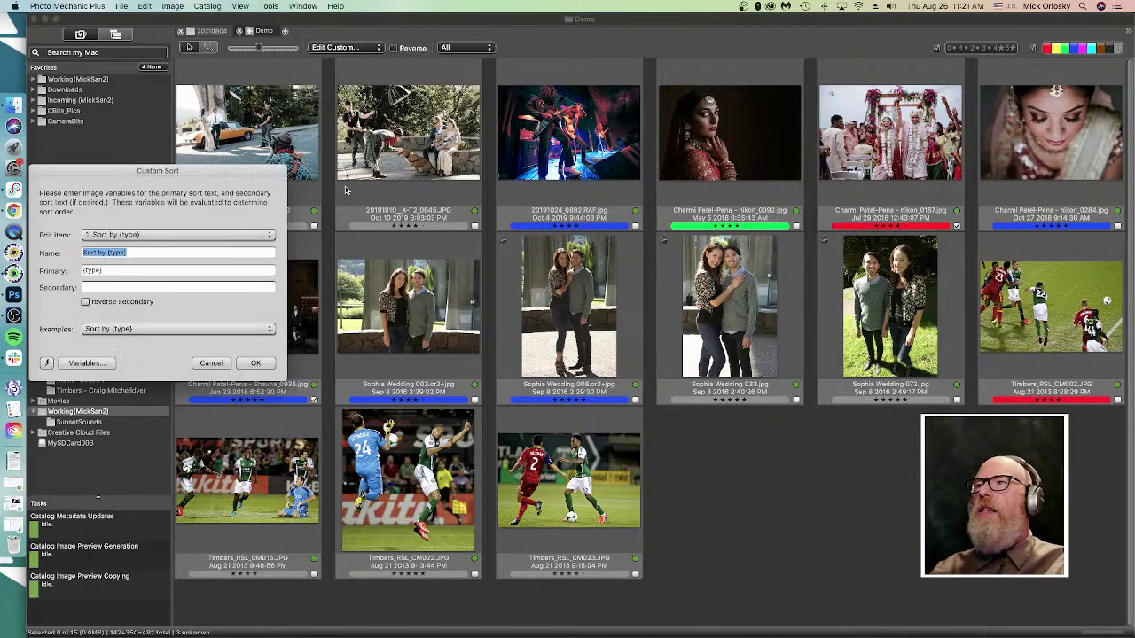
left_click(129, 236)
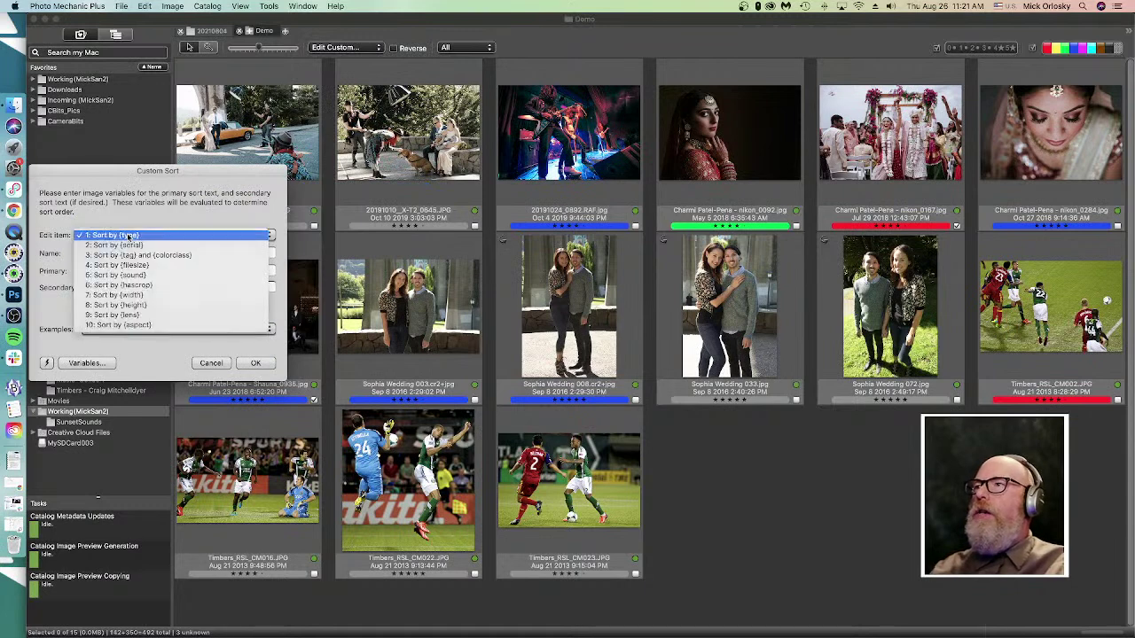
left_click(128, 235)
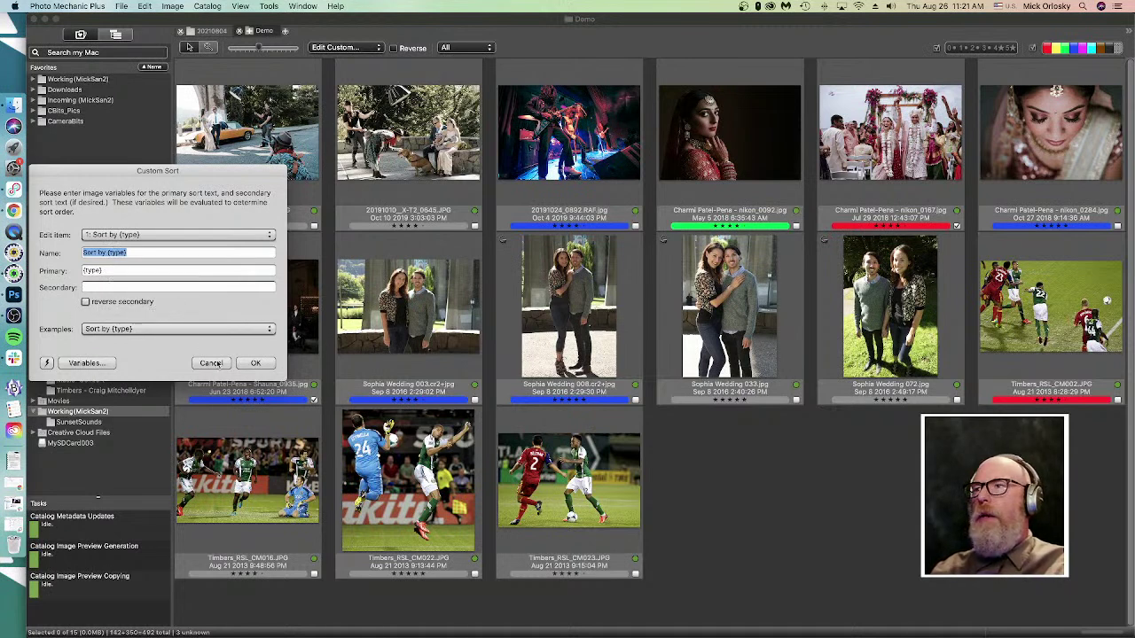
left_click(211, 364)
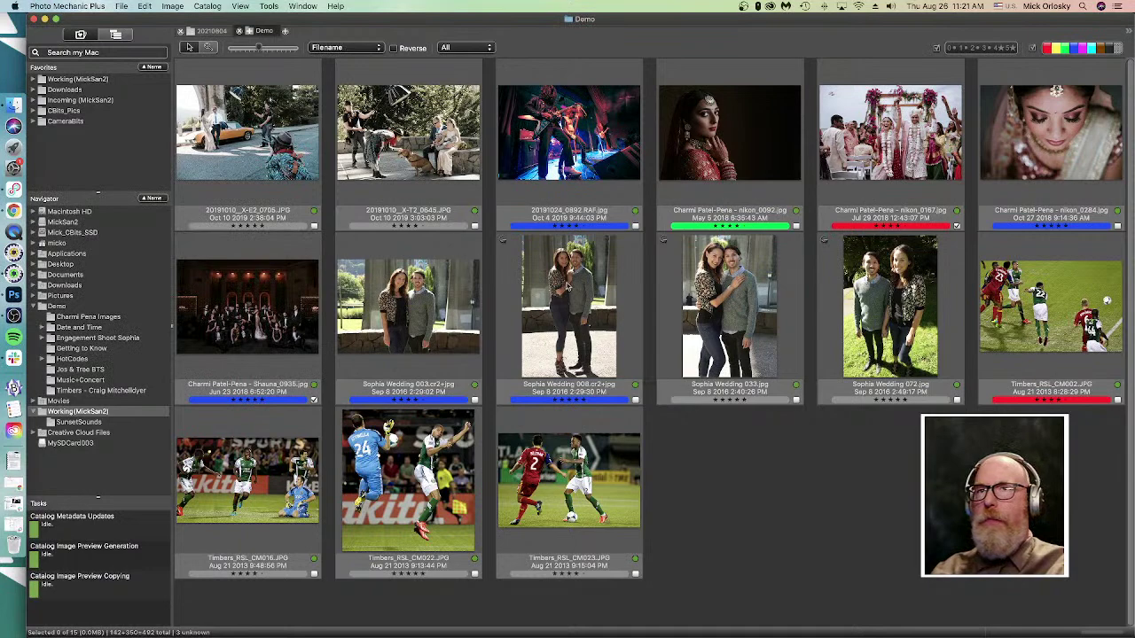
left_click(955, 49)
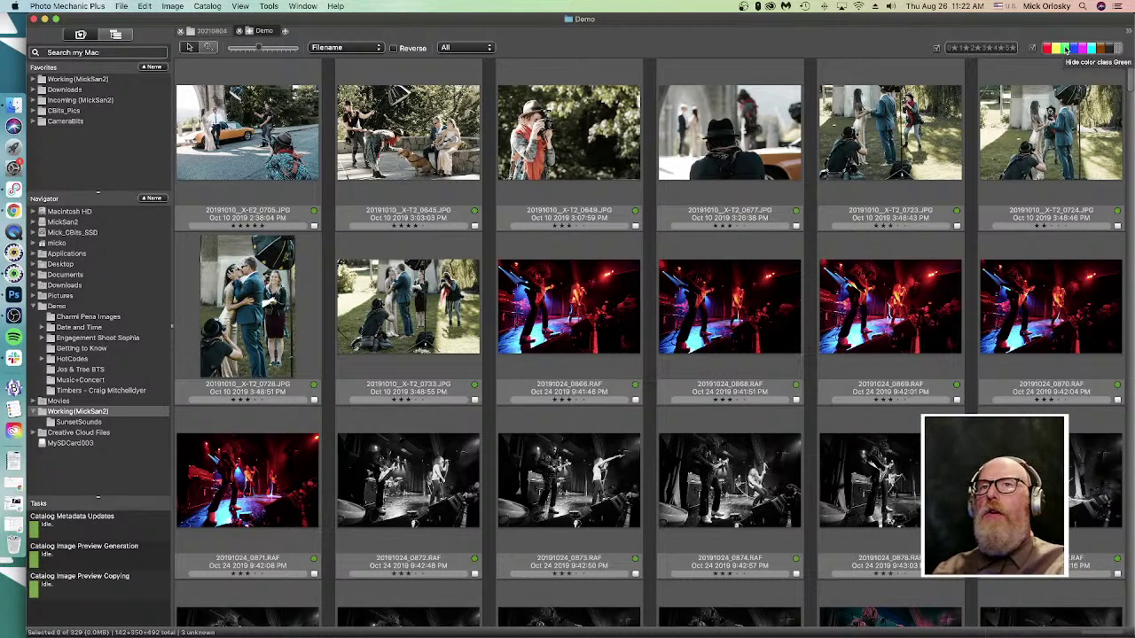
left_click(1065, 49)
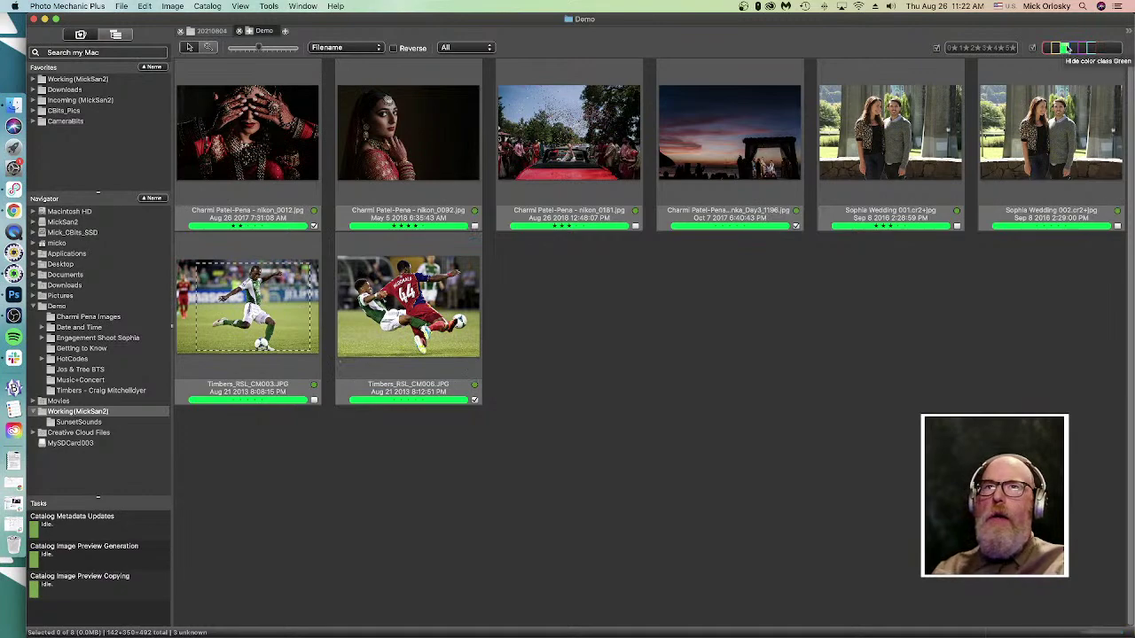
left_click(1056, 49)
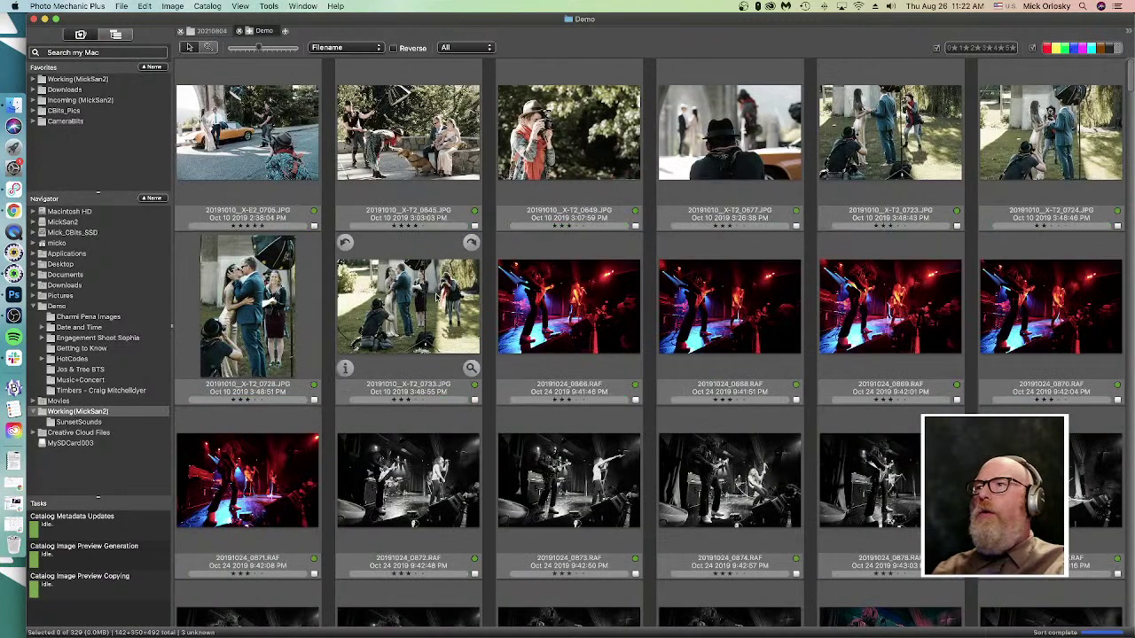
scroll(266, 390, "down", 1)
scroll(238, 404, "down", 20)
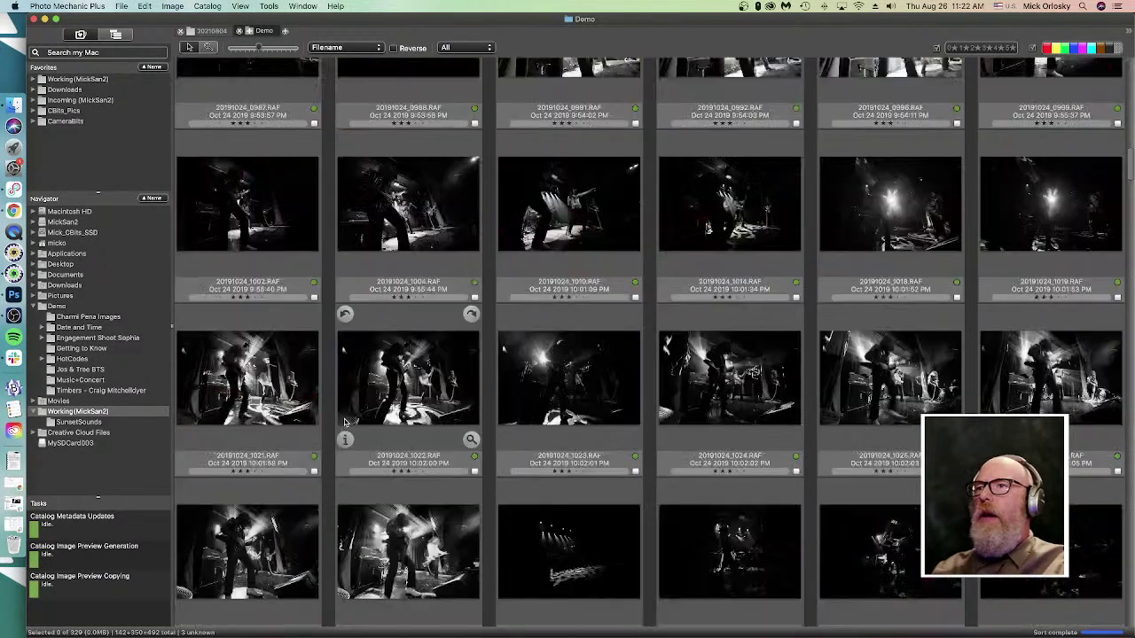
scroll(433, 404, "up", 2)
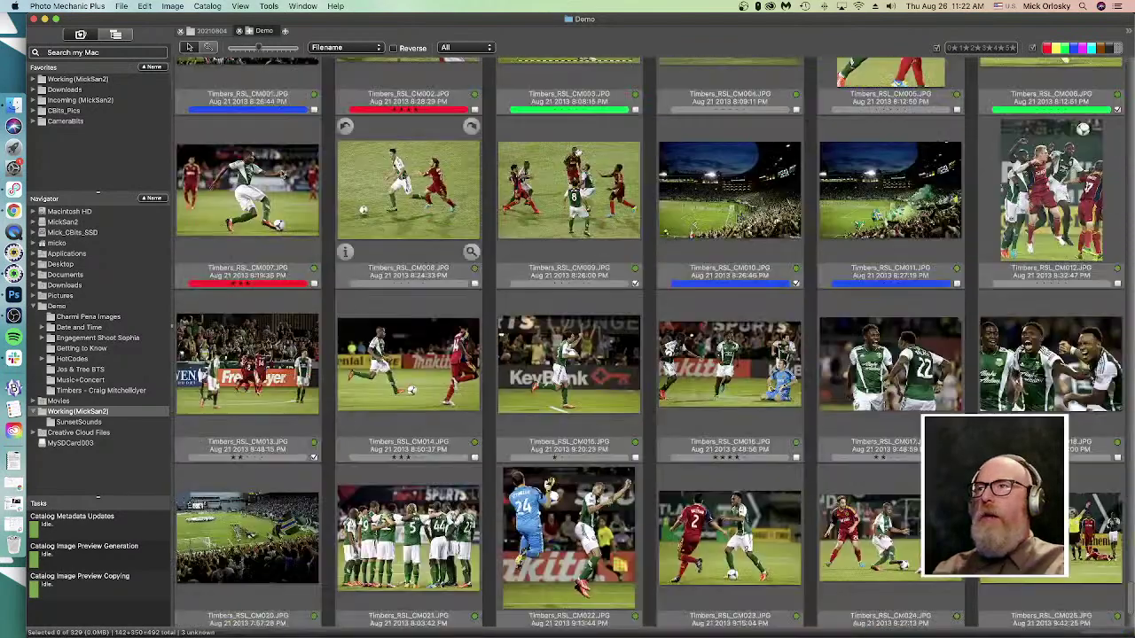
double_click(249, 177)
- Step back four previews into the Sophia Wedding photos, then close the preview
key("Left")
key("Left")
key("Left")
key("Left")
key("Left")
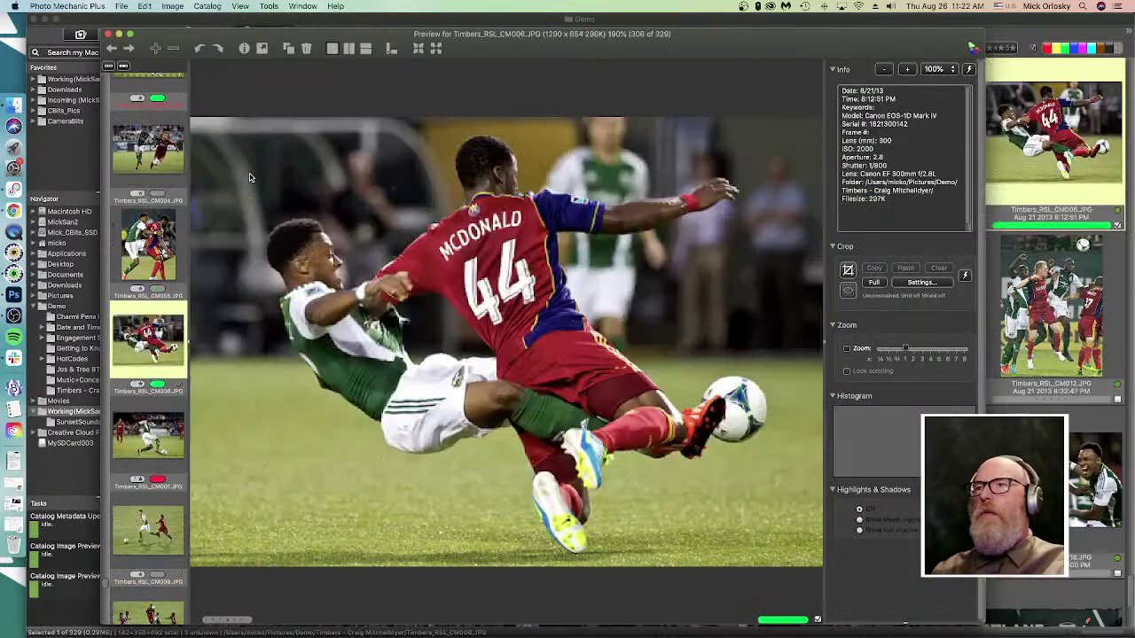
key("Left")
key("Left")
key("Left")
key("Left")
key("Left")
key("Left")
key("Left")
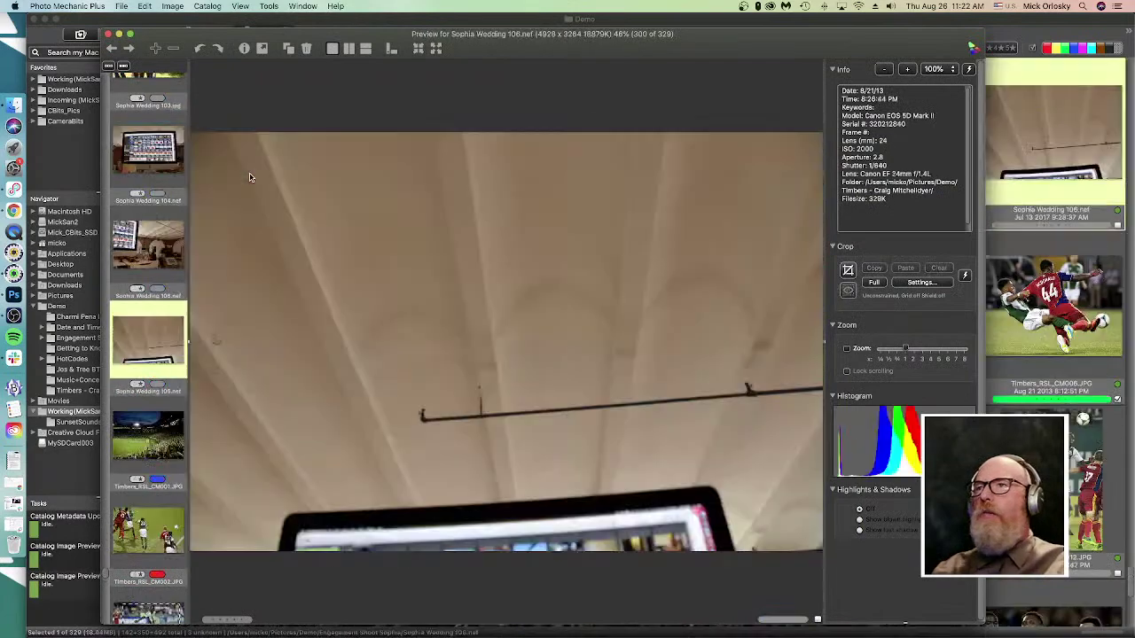
key("Left")
key("Left")
key("Left")
key("Left")
key("Left")
key("Left")
key("Left")
key("Left")
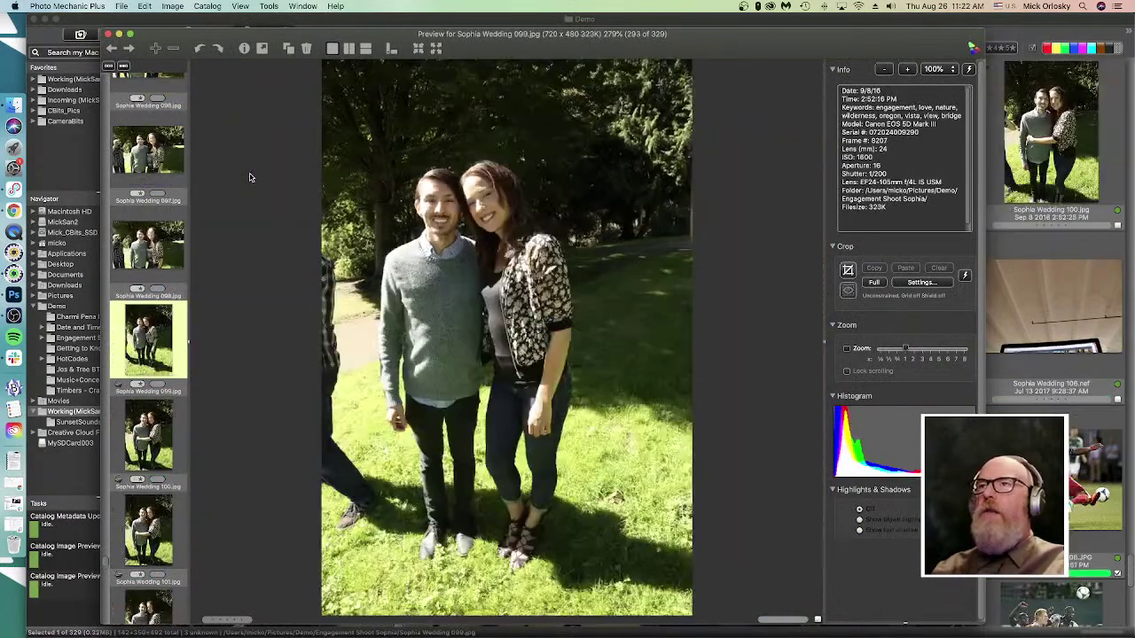
key("Left")
key("Left")
key("Left")
key("Left")
key("Left")
key("Left")
key("Left")
key("Left")
key("Left")
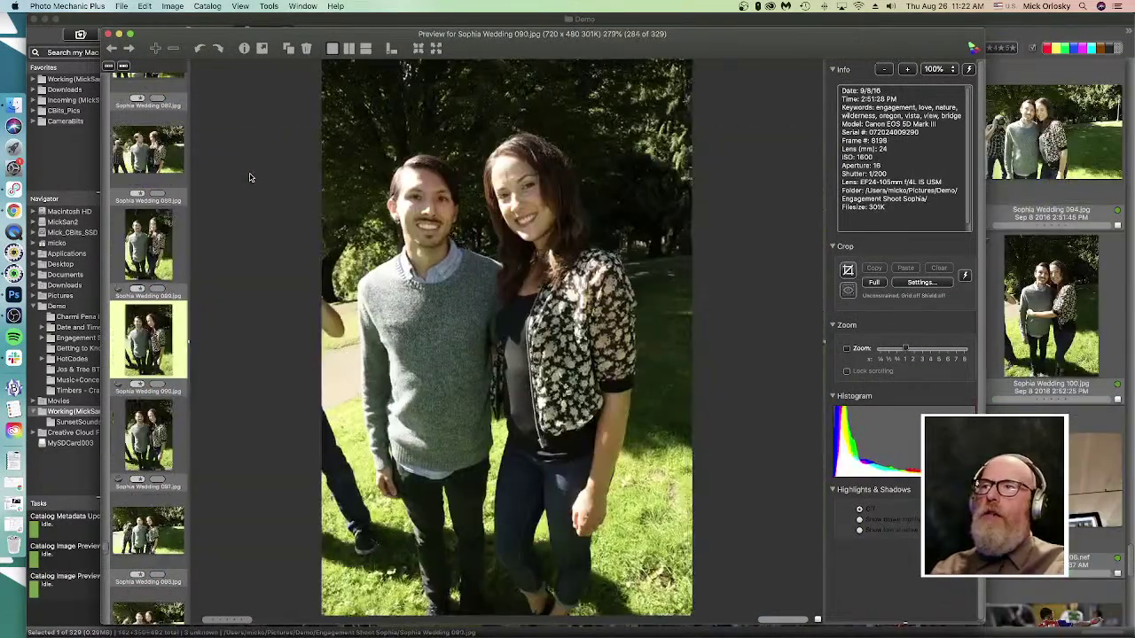
key("Escape")
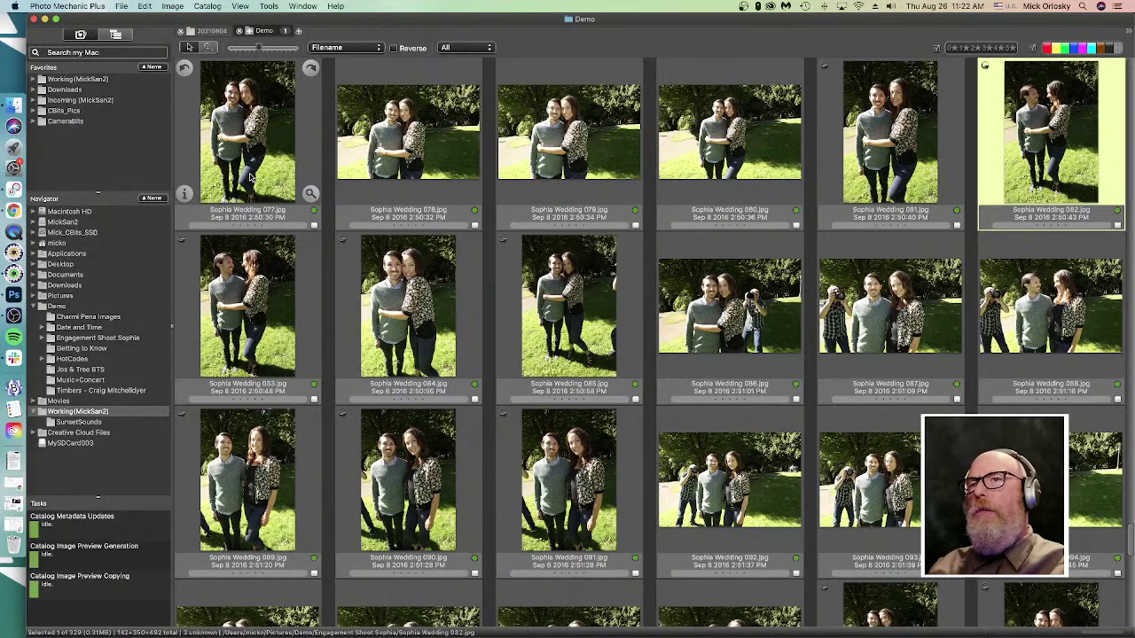
- Scroll up the contact sheet and deselect all photos
scroll(479, 539, "up", 3)
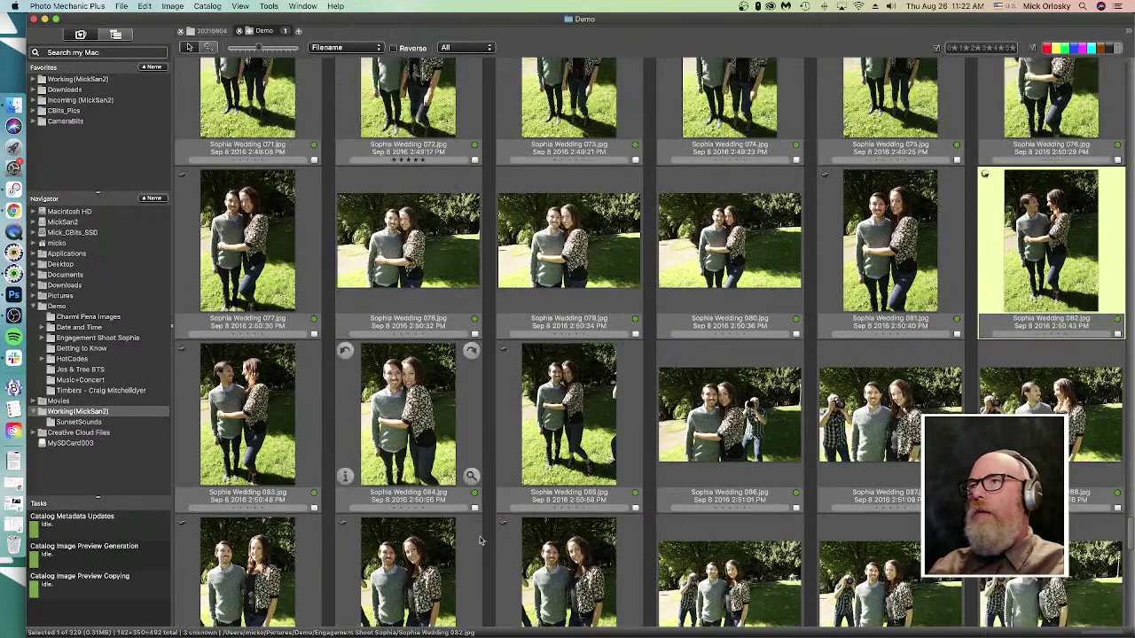
scroll(480, 540, "up", 2)
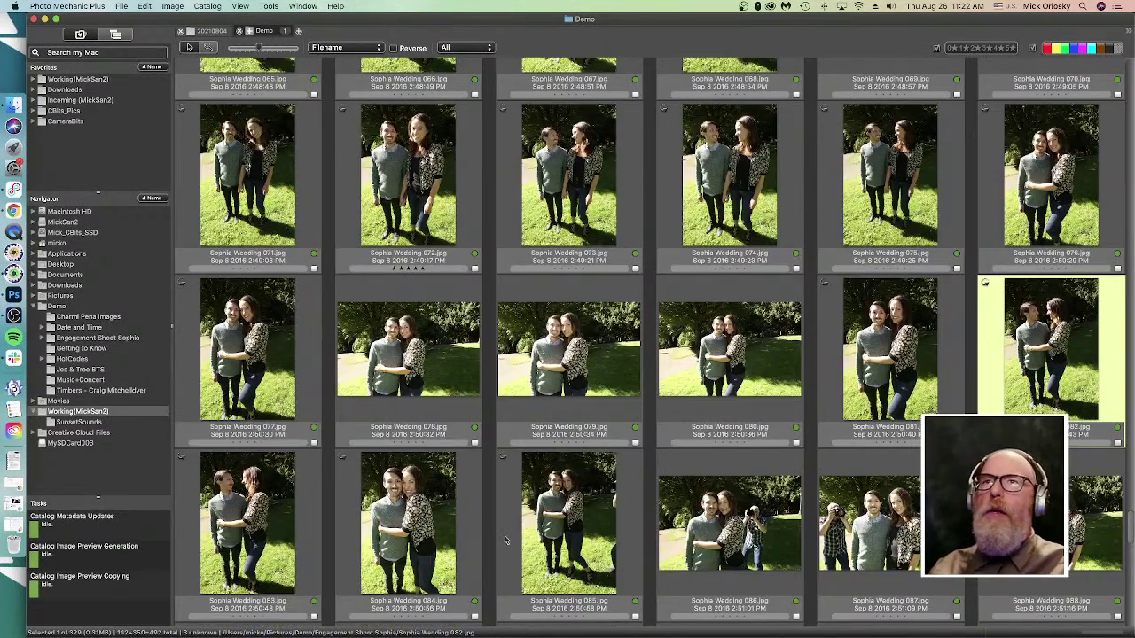
scroll(507, 540, "up", 15)
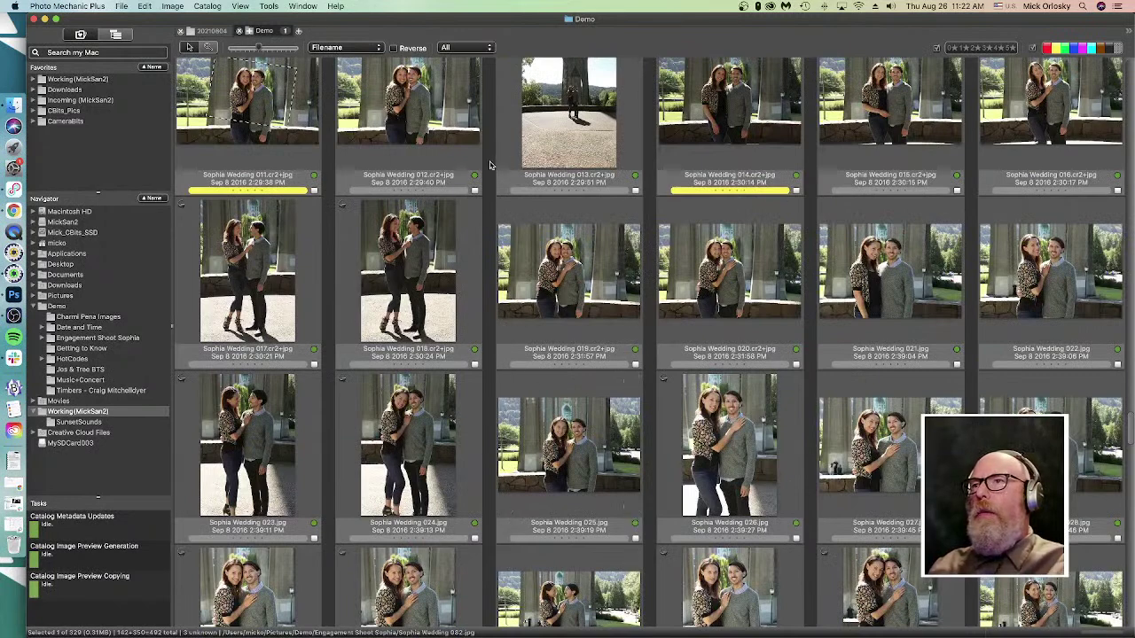
left_click(489, 165)
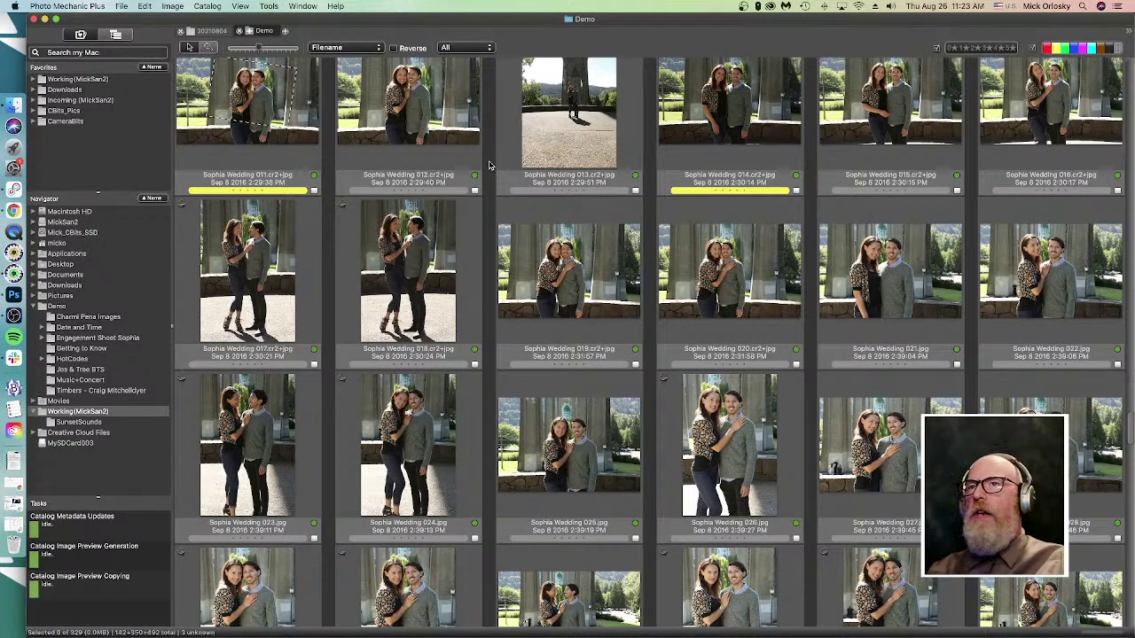
- Scroll up to the 20191024 RAF rows and select concert photo 20191024_1124
scroll(489, 165, "up", 15)
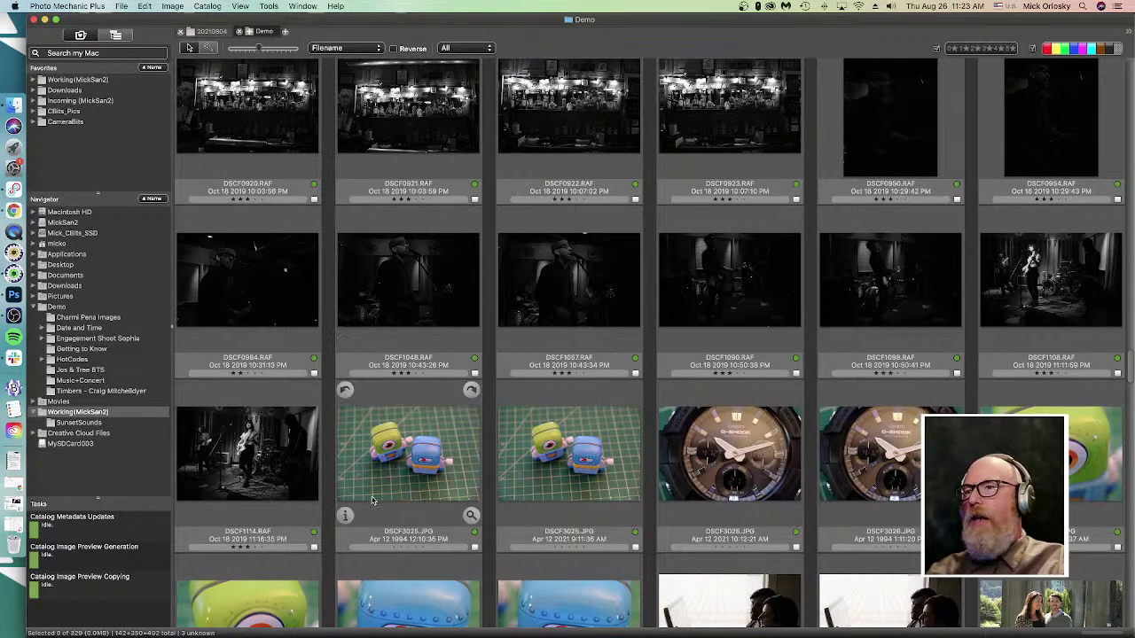
scroll(374, 492, "up", 10)
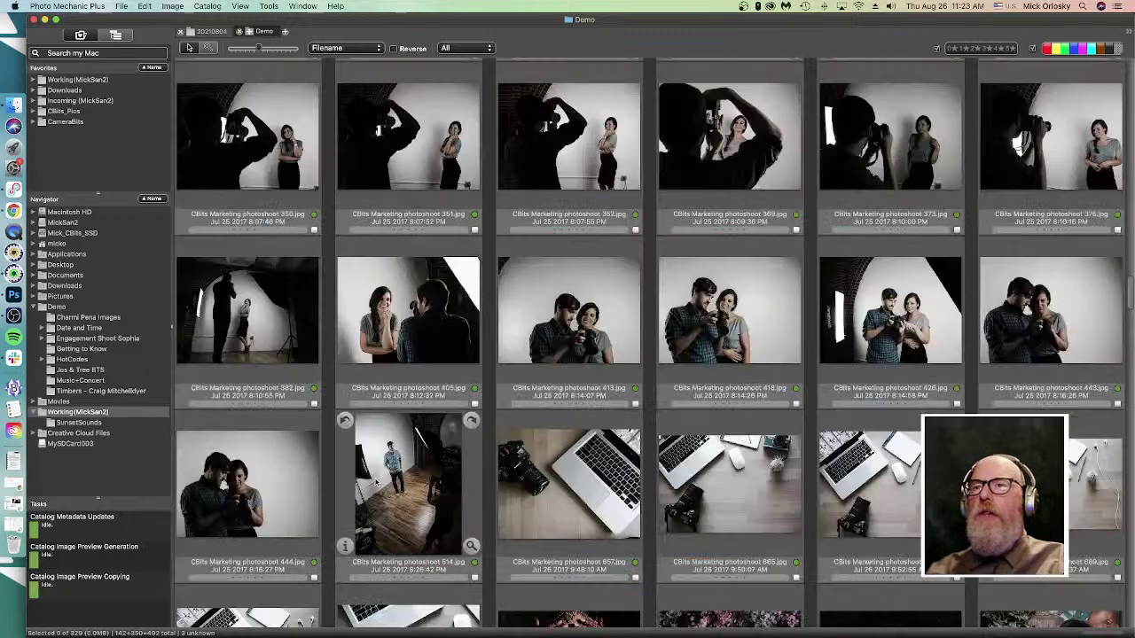
scroll(395, 443, "up", 10)
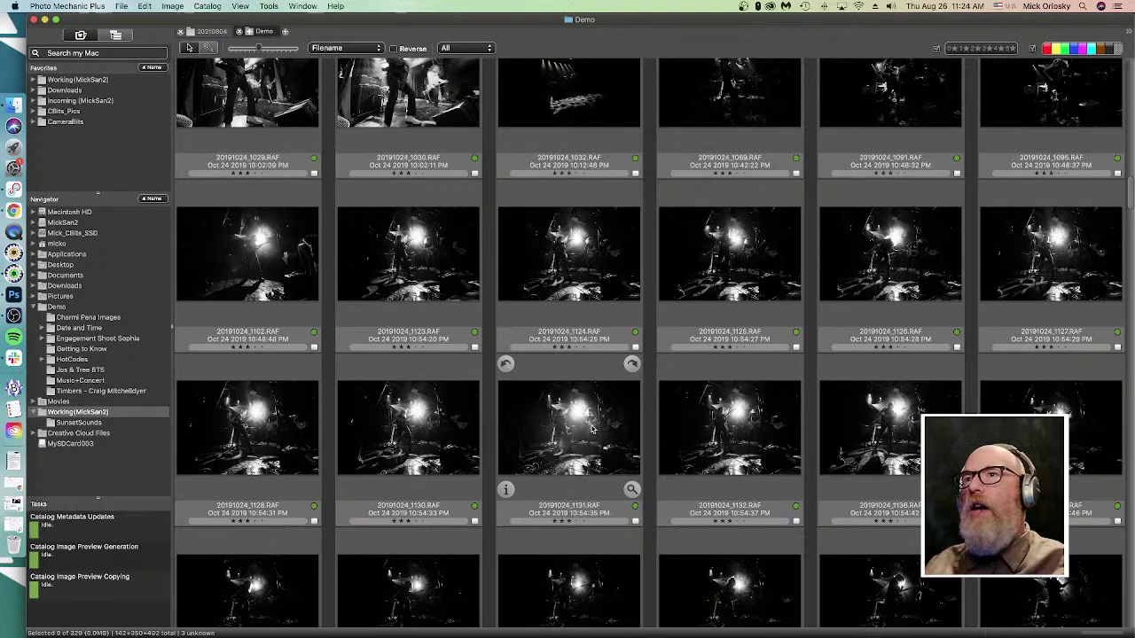
left_click(576, 316)
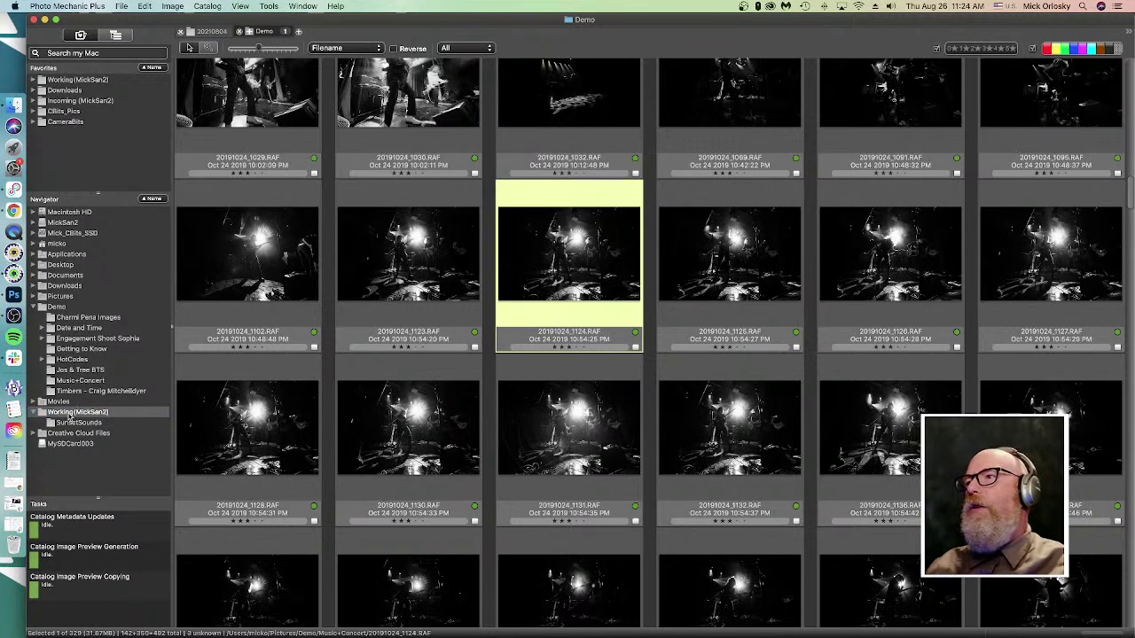
left_click(51, 309)
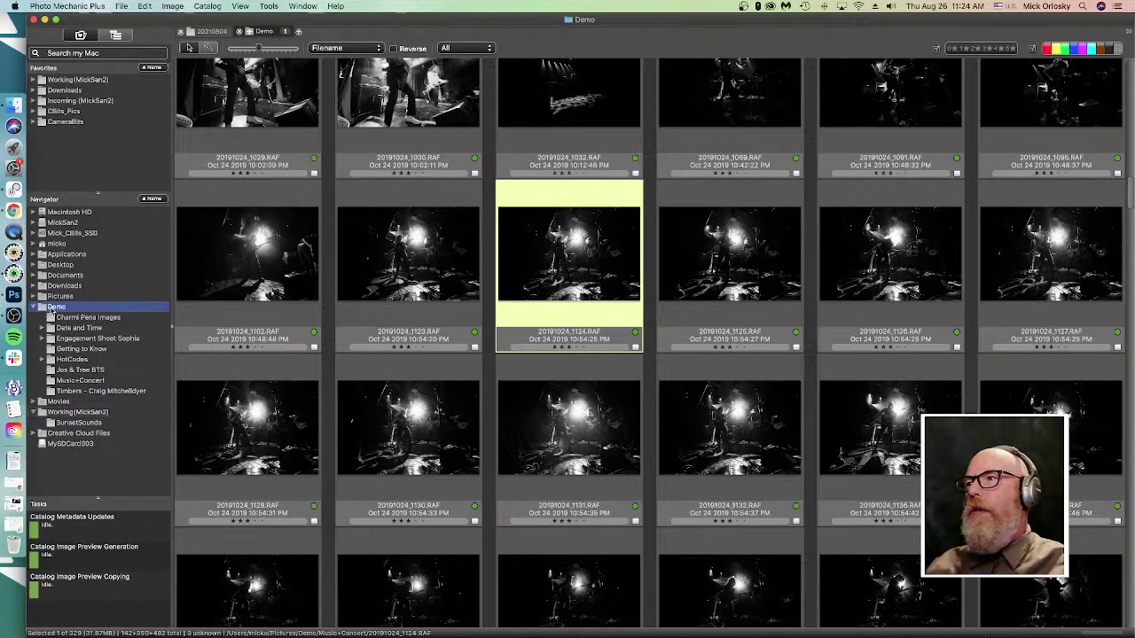
right_click(63, 303)
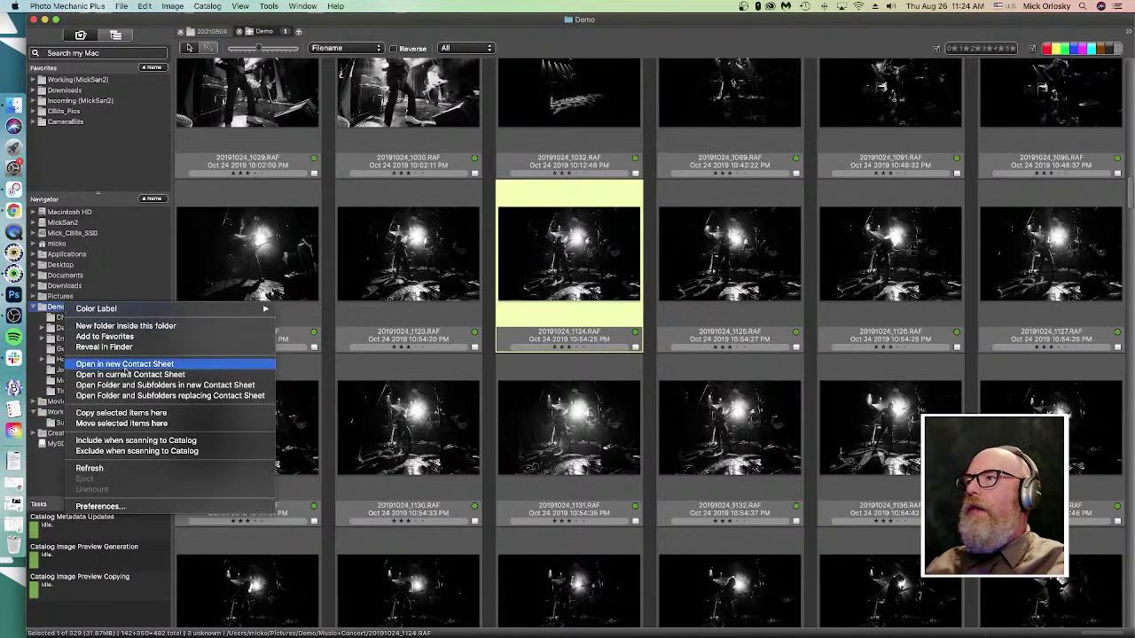
left_click(430, 263)
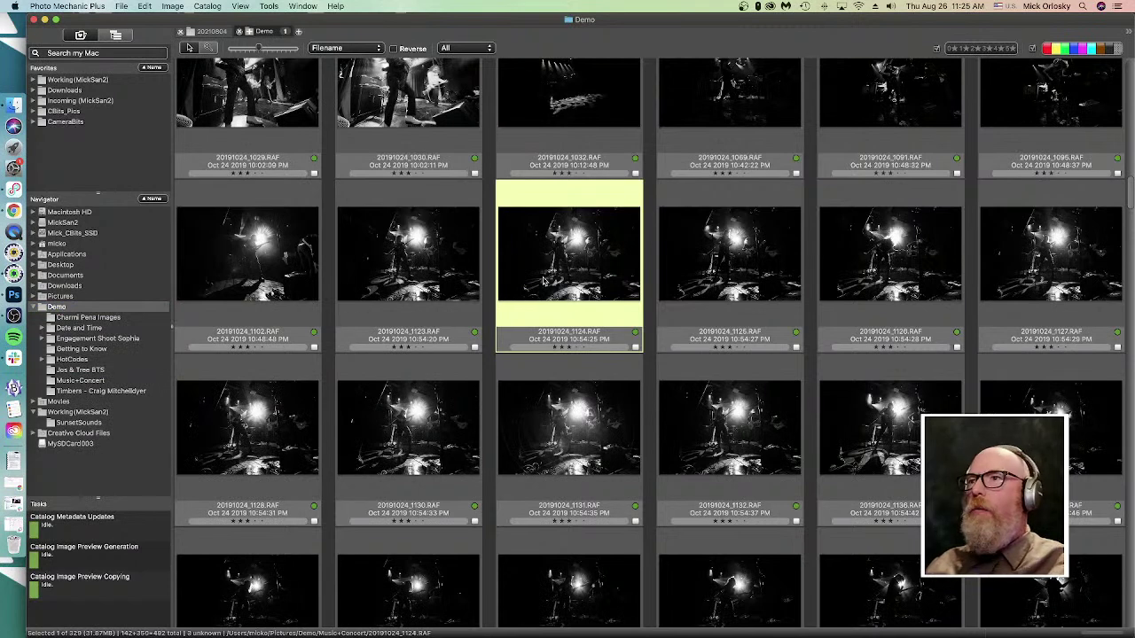
key("super+a")
- In Copy Options, choose 'This folder' and set the destination to the external SSD volume
key("super+y")
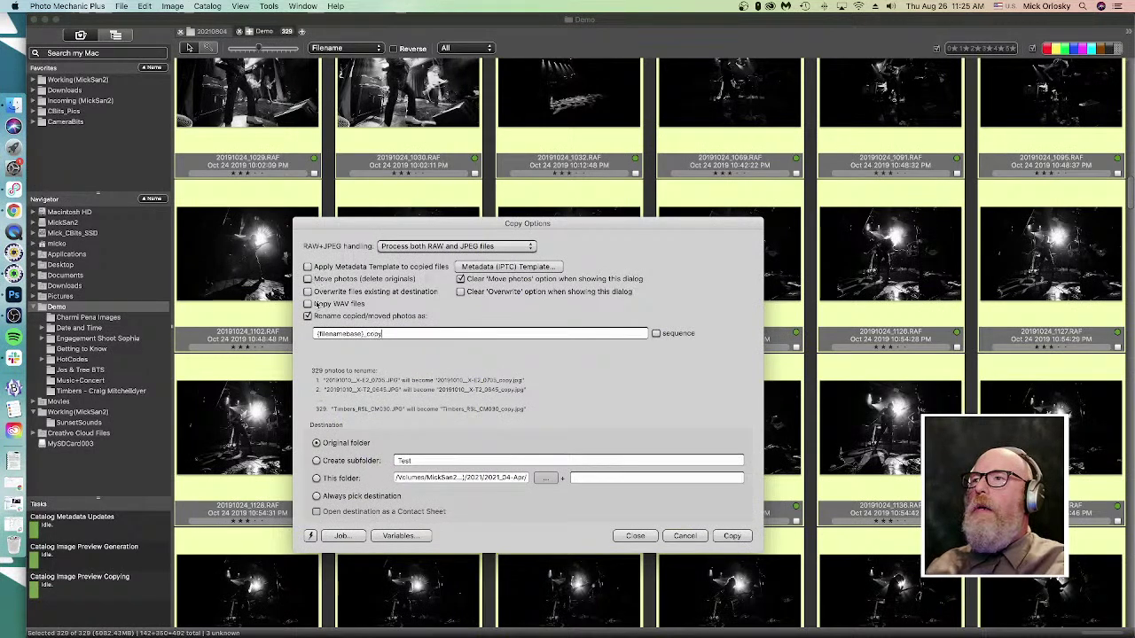
left_click(316, 478)
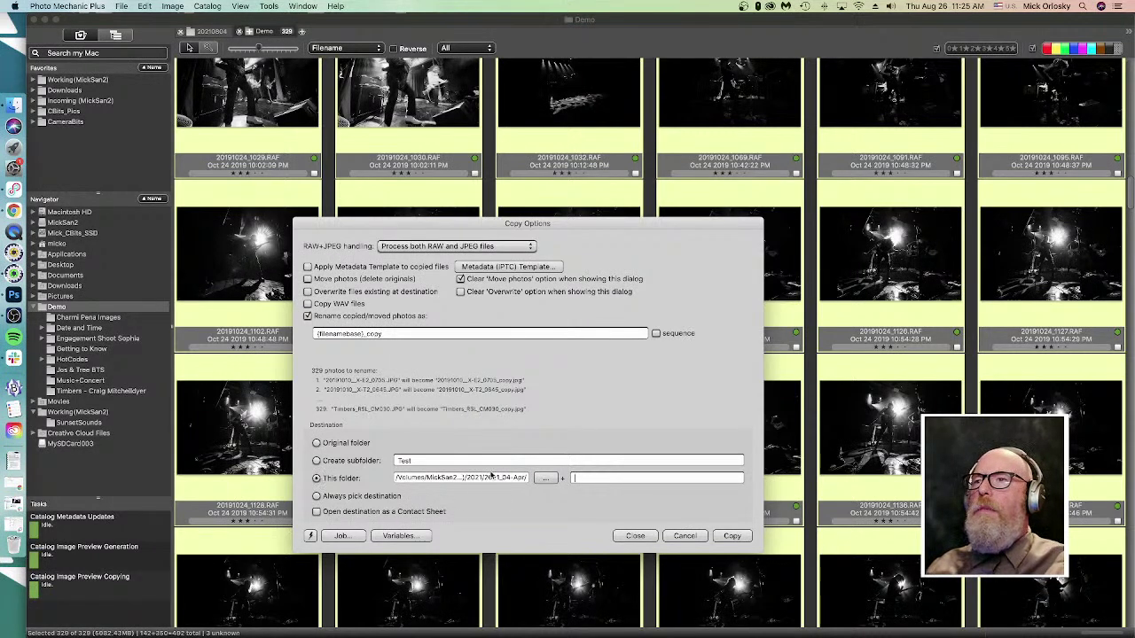
left_click(544, 479)
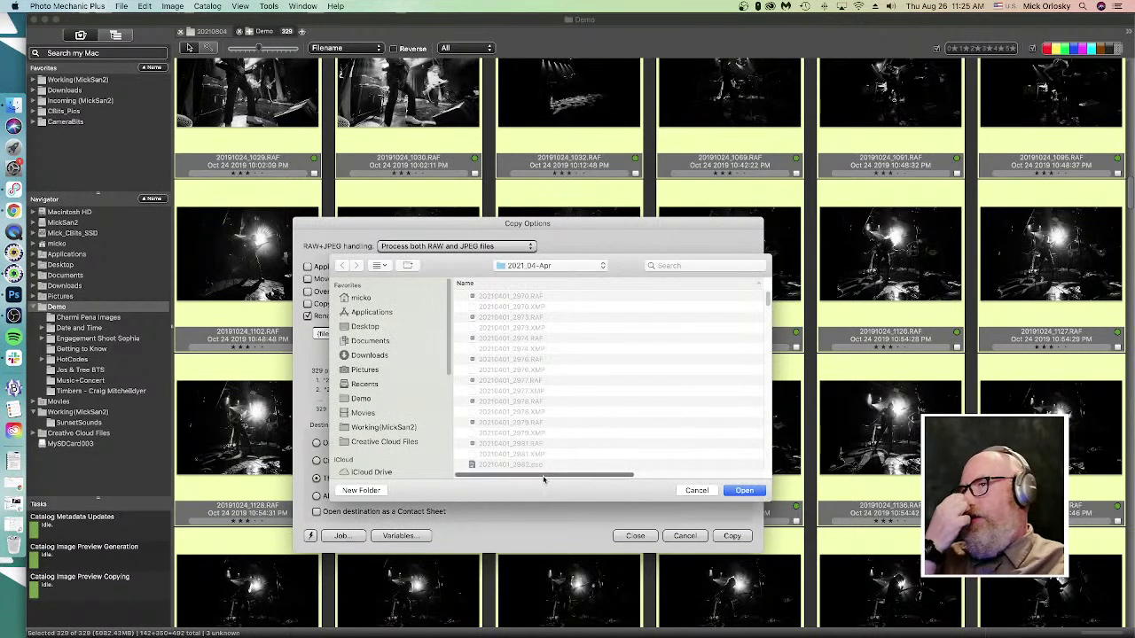
scroll(365, 426, "down", 5)
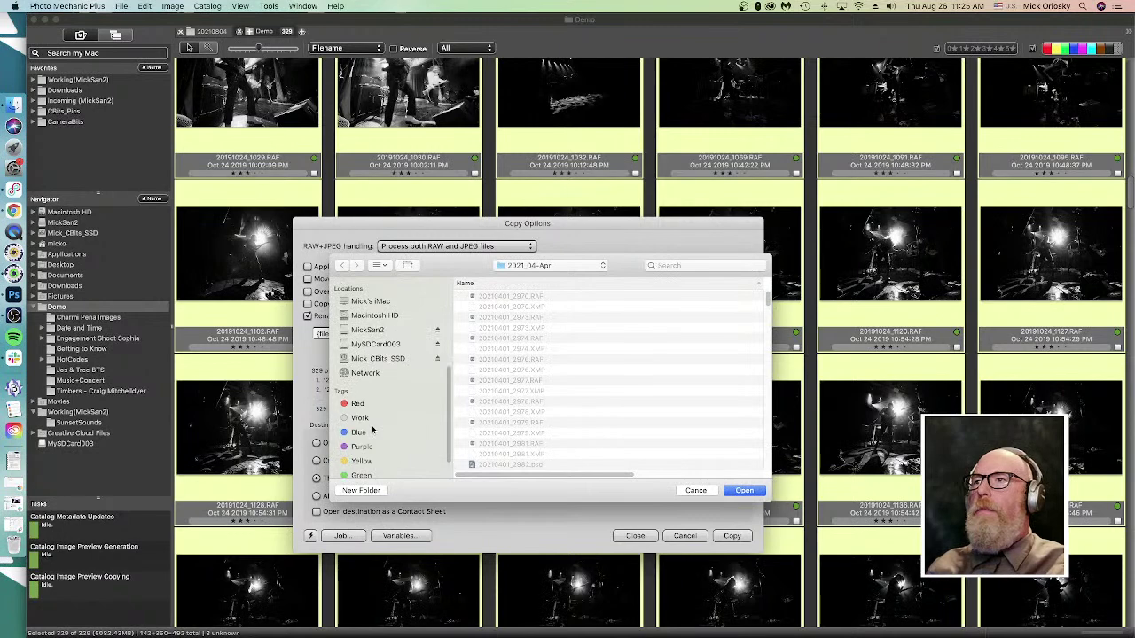
left_click(371, 359)
left_click(744, 492)
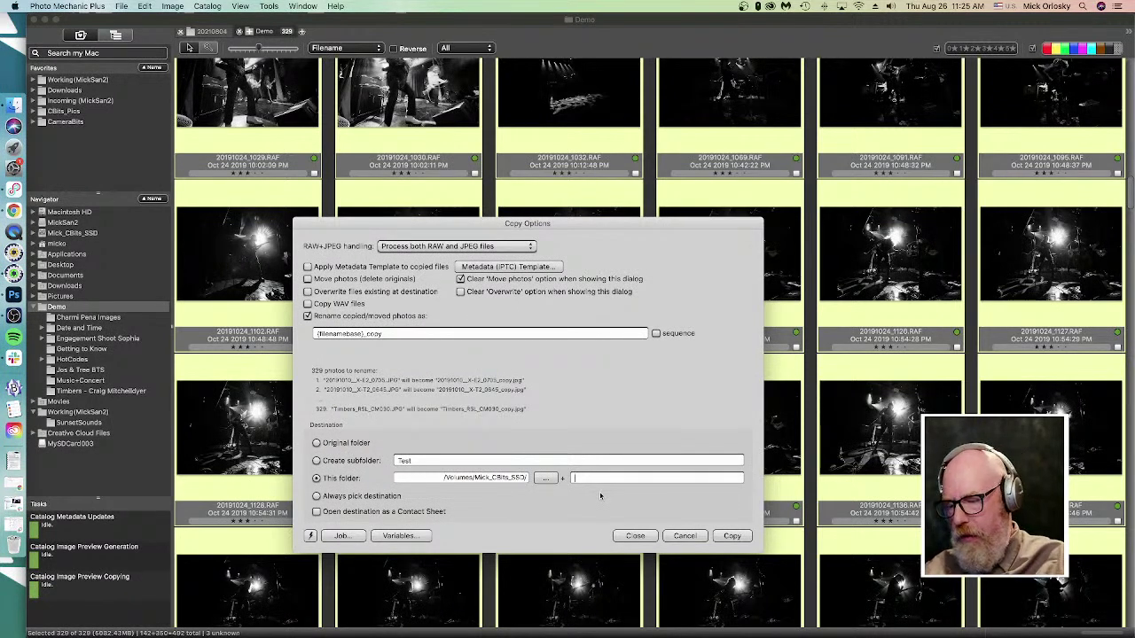
- Append year and month variables to the copy destination path, then close Copy Options
type("{")
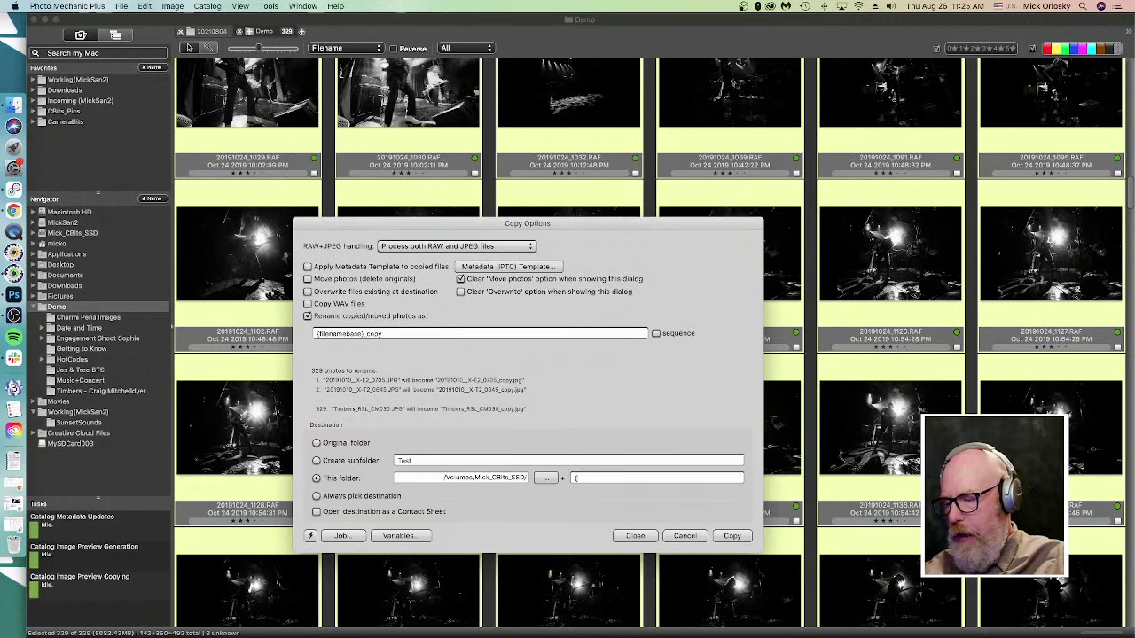
type("yera")
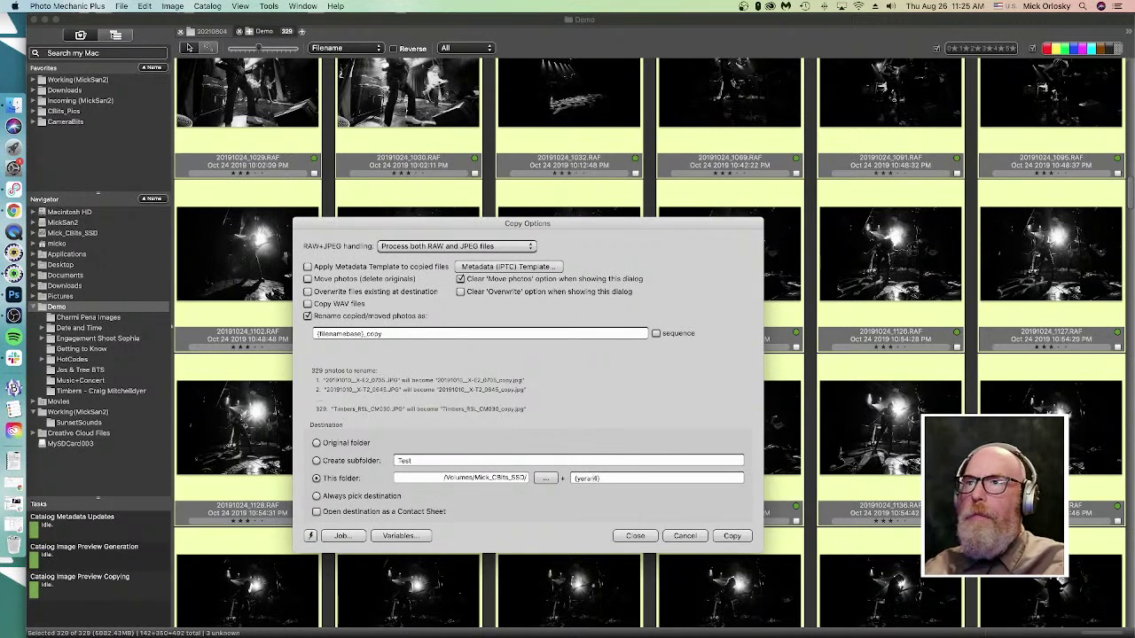
type("a")
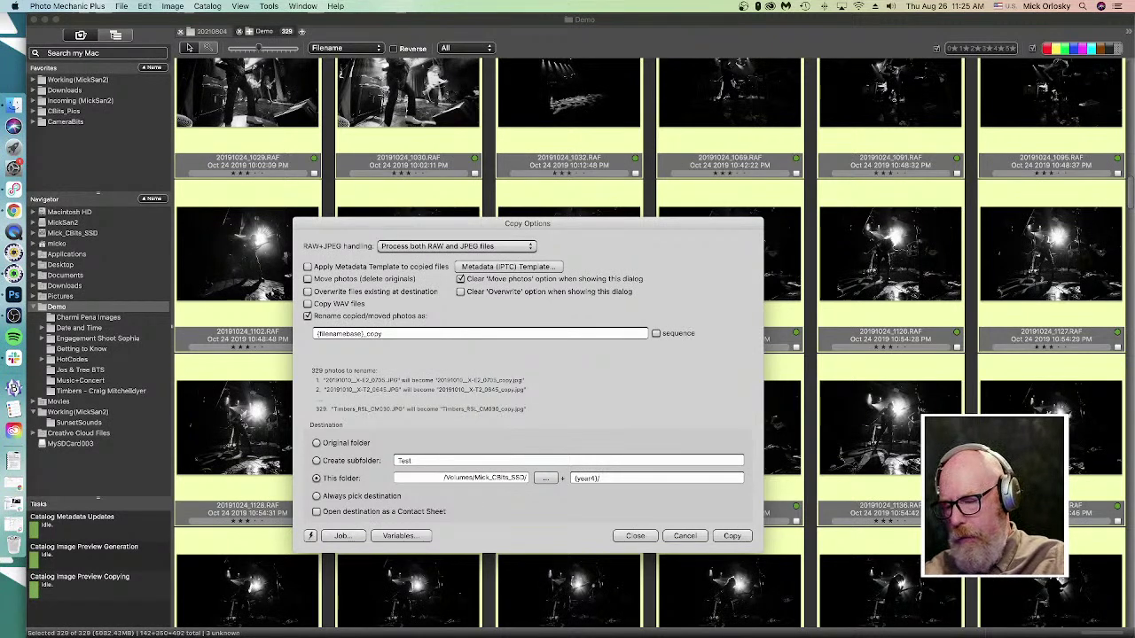
type("/{mnn3")
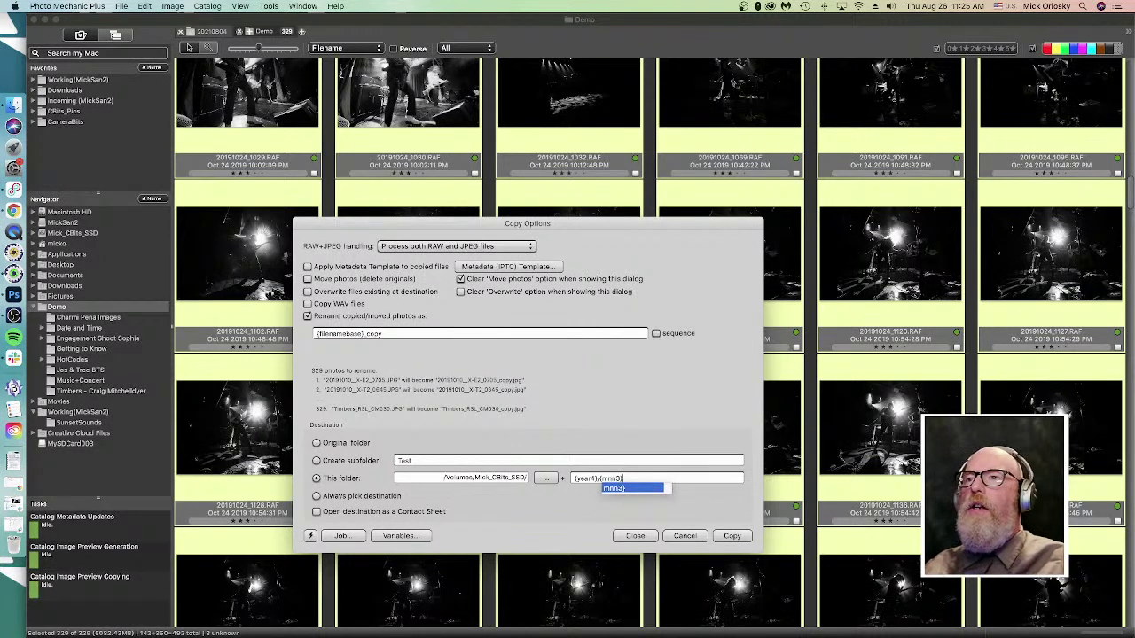
key("Return")
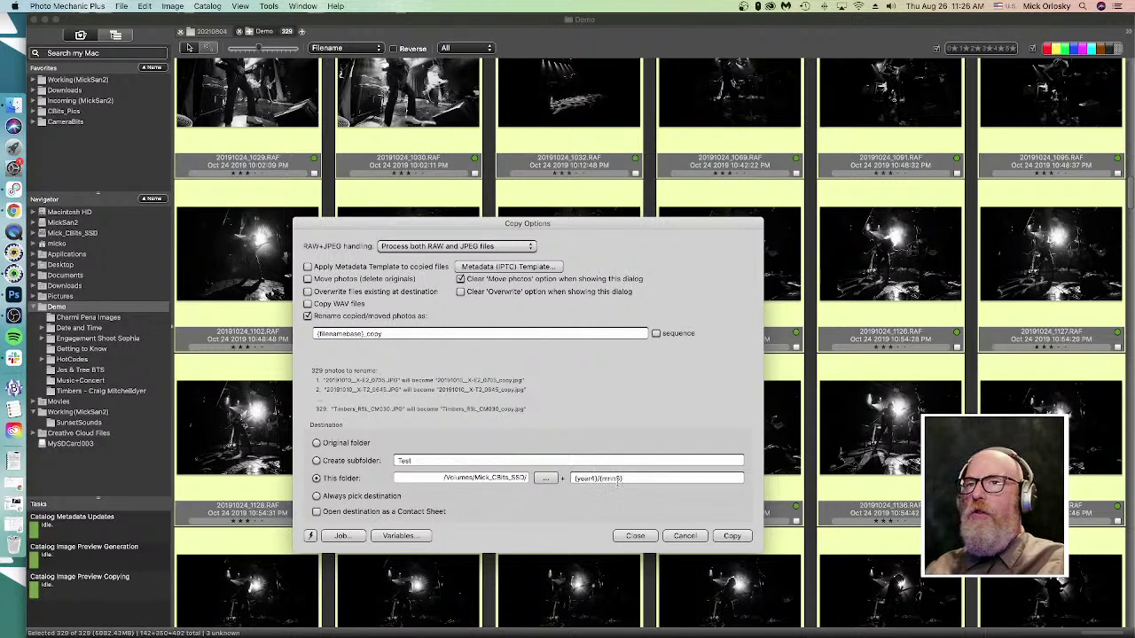
left_click(621, 479)
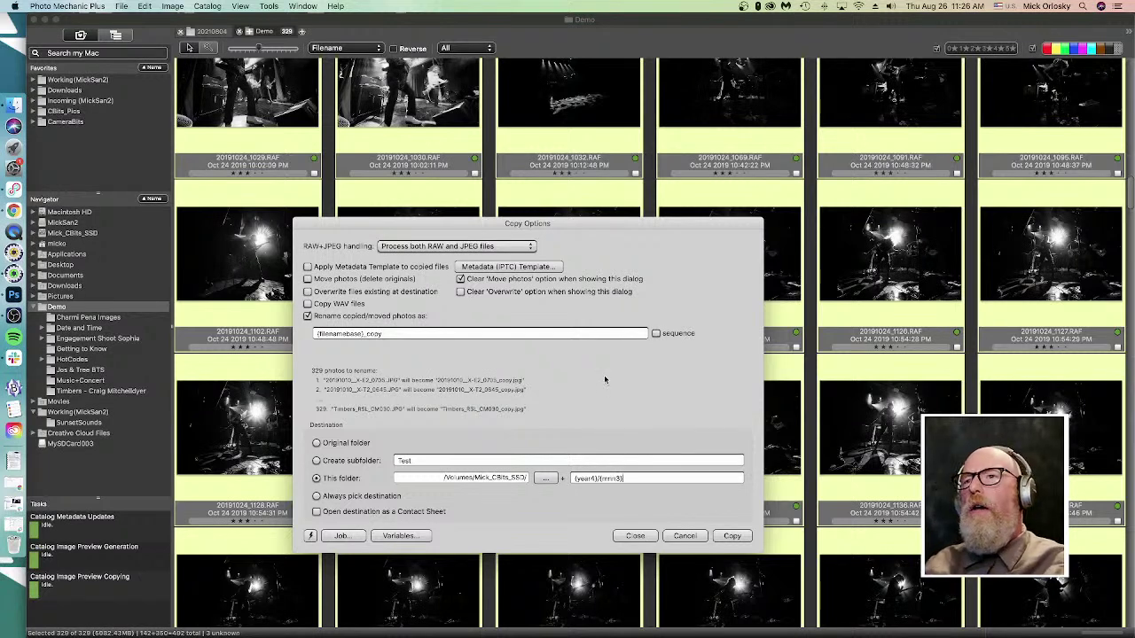
left_click(696, 538)
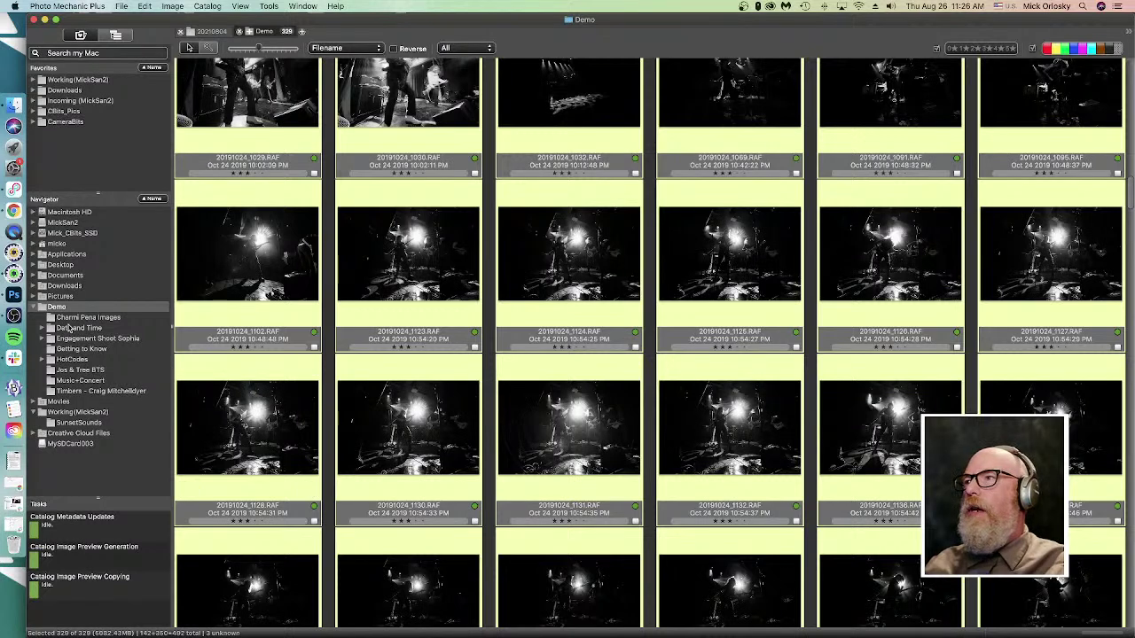
- Select the Engagement Shoot Sophia folder, then select only 20191024_1124.RAF
left_click(76, 339)
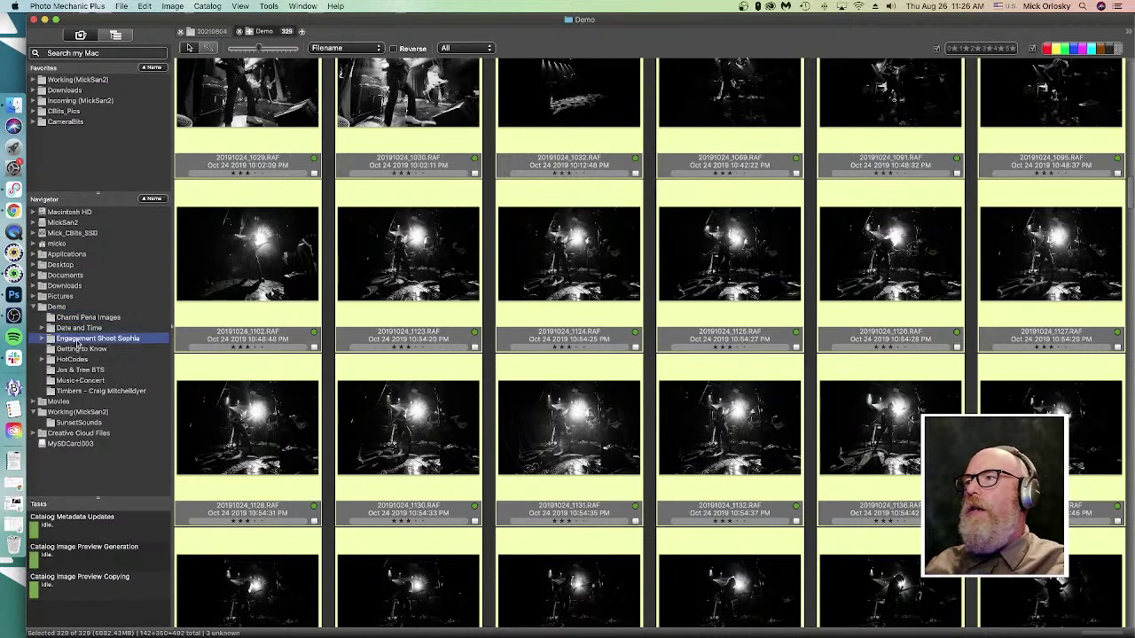
left_click_drag(77, 344, 104, 345)
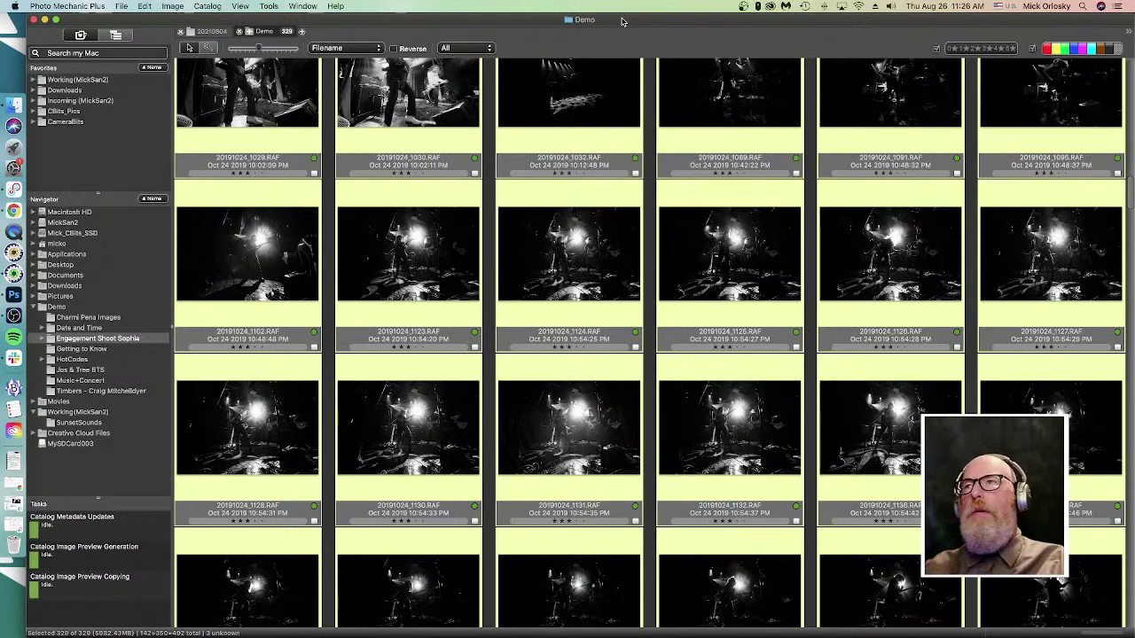
left_click(569, 257)
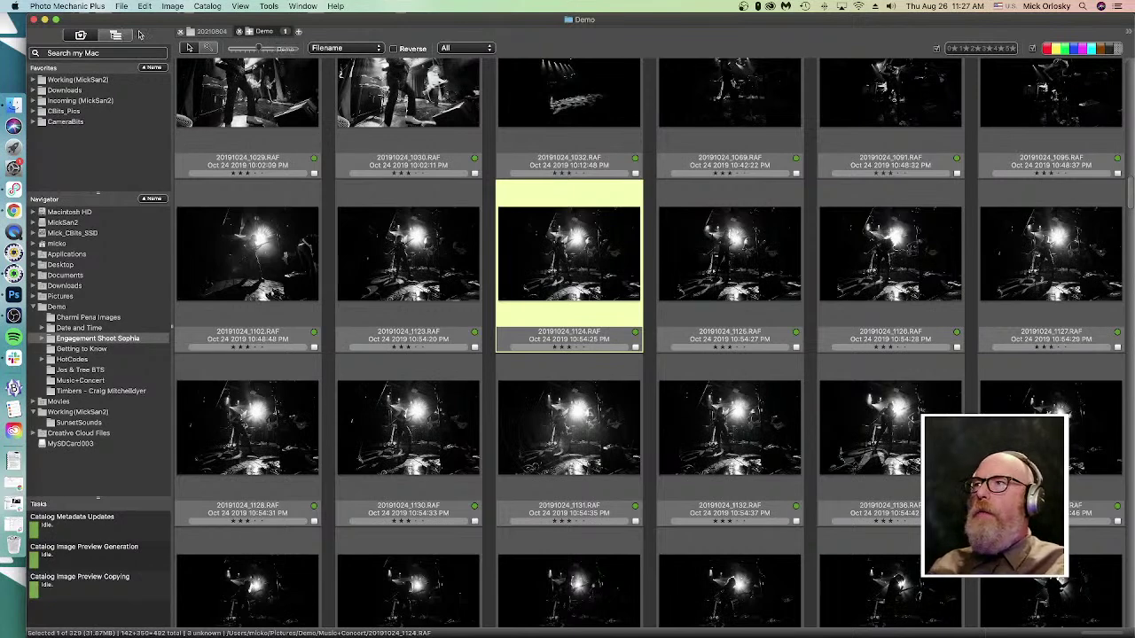
left_click(117, 36)
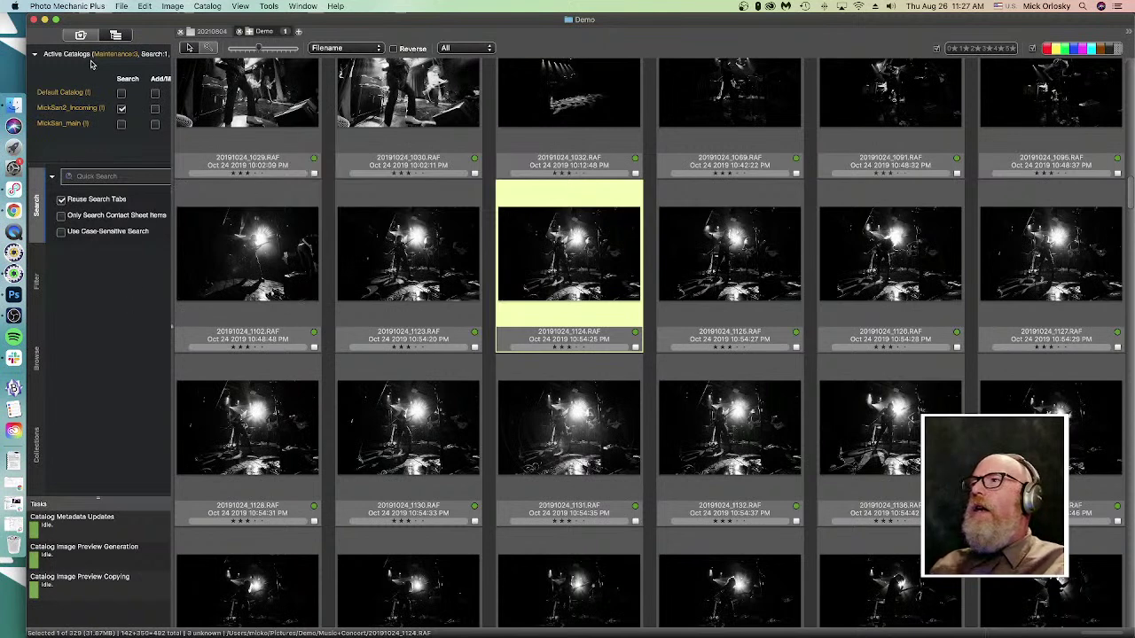
- Tick MickSan_main's Search box, widen the catalog panel, and switch to Browse
left_click(122, 124)
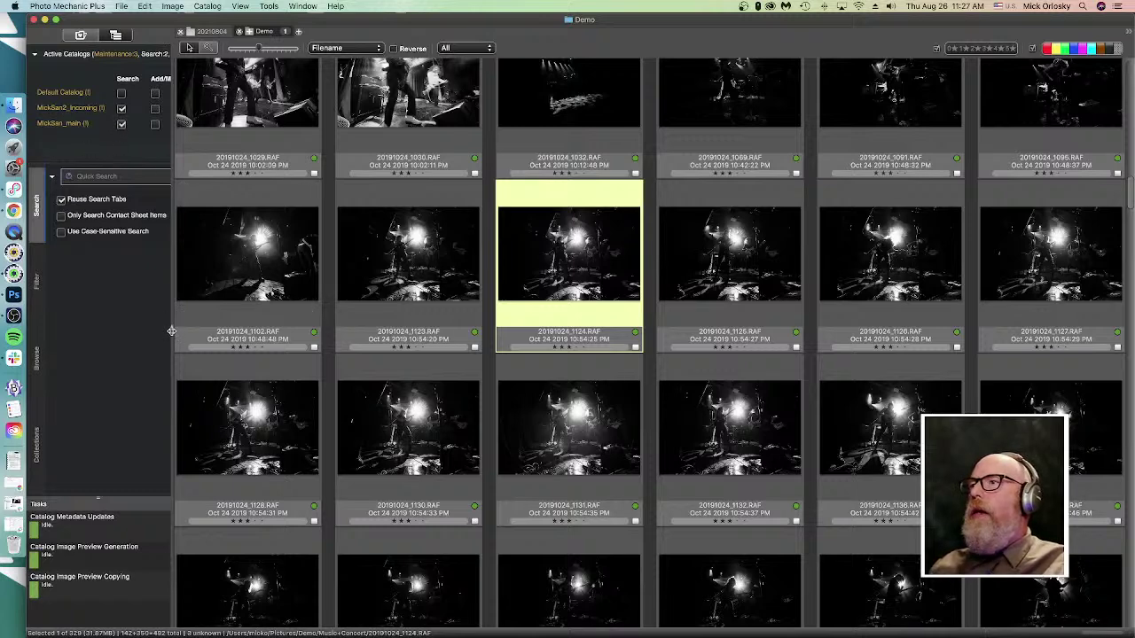
left_click_drag(171, 332, 277, 338)
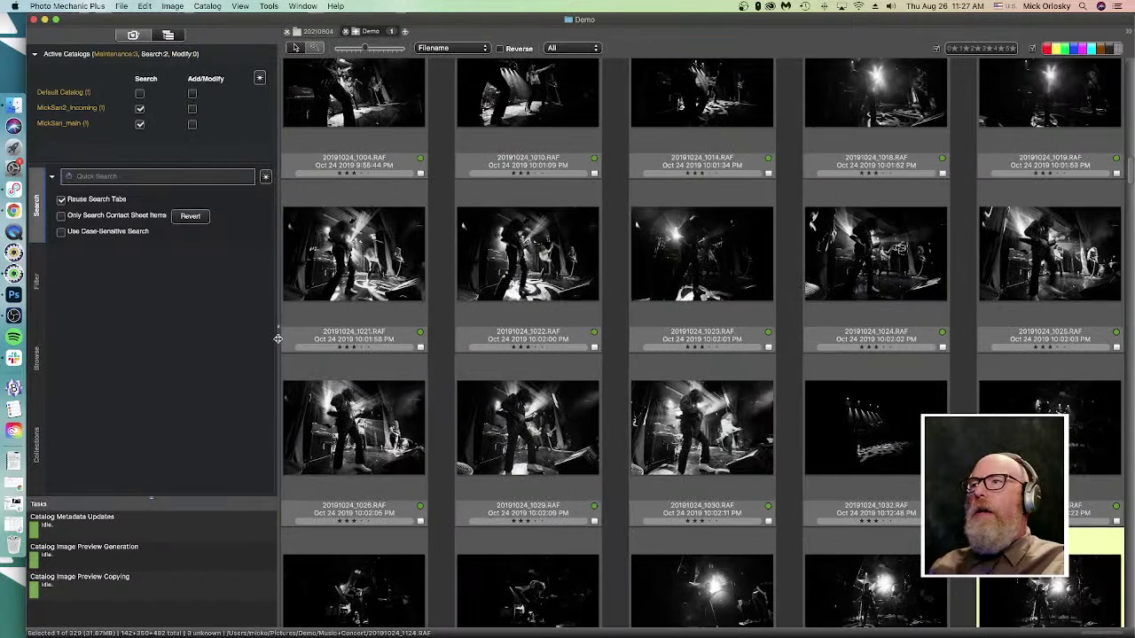
left_click(123, 200)
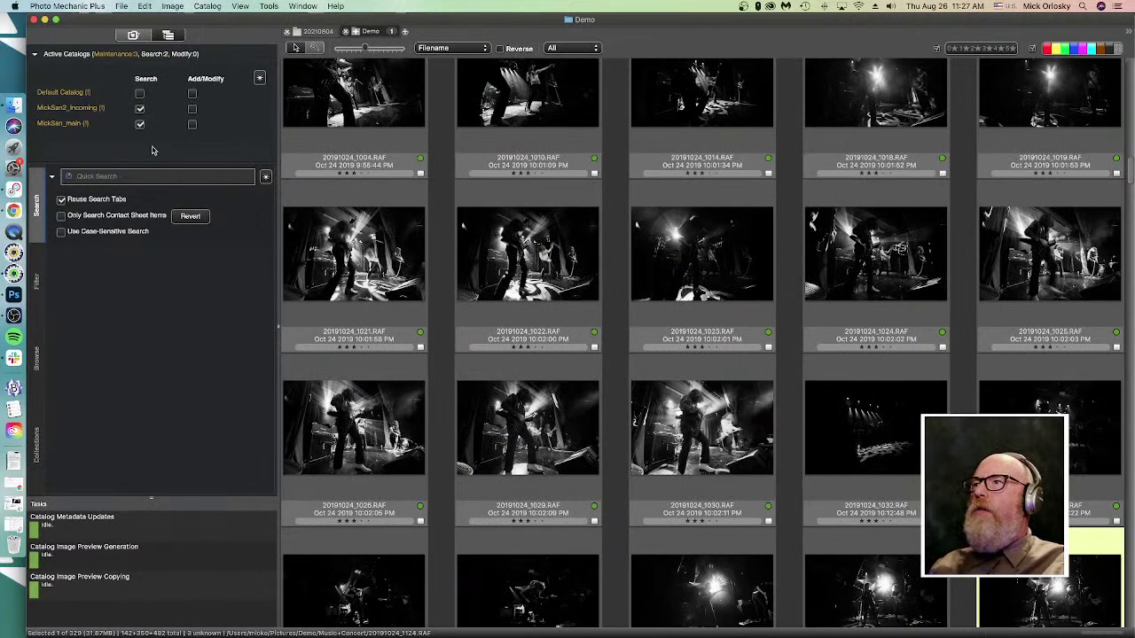
left_click(43, 362)
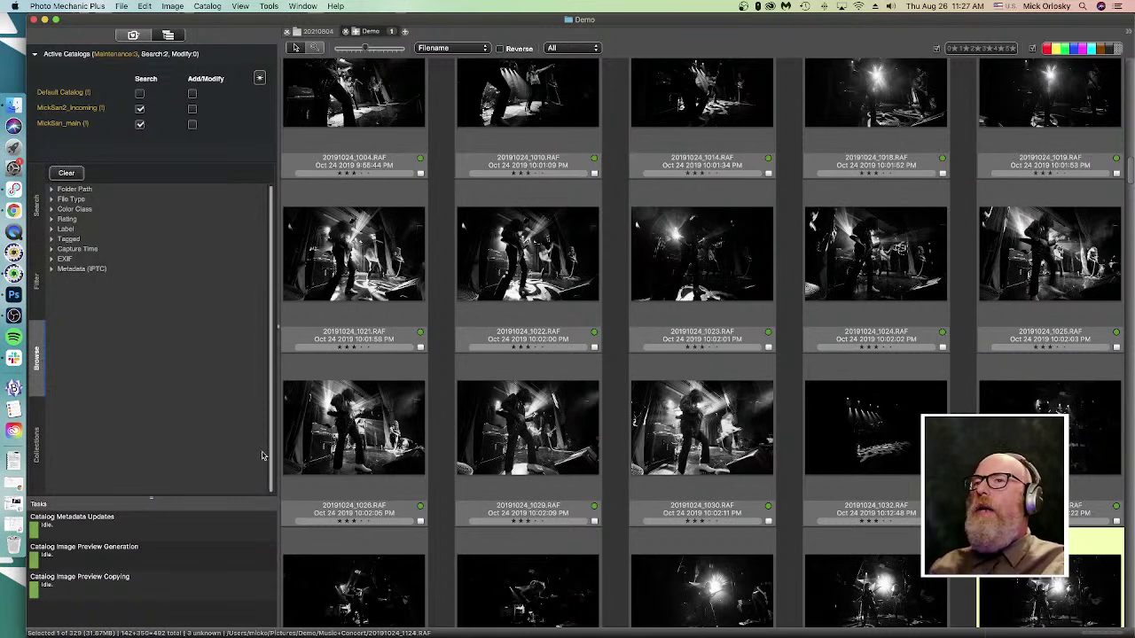
- Filter the catalog browse to Capture Time 2011 and scroll through the January and July photos
left_click(51, 249)
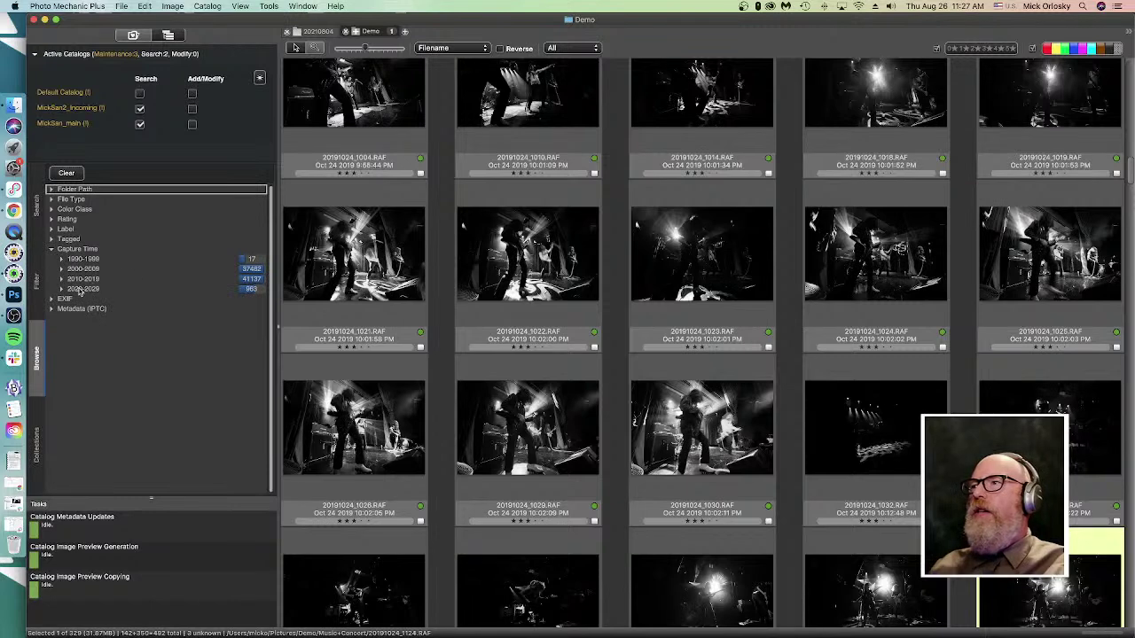
left_click(60, 290)
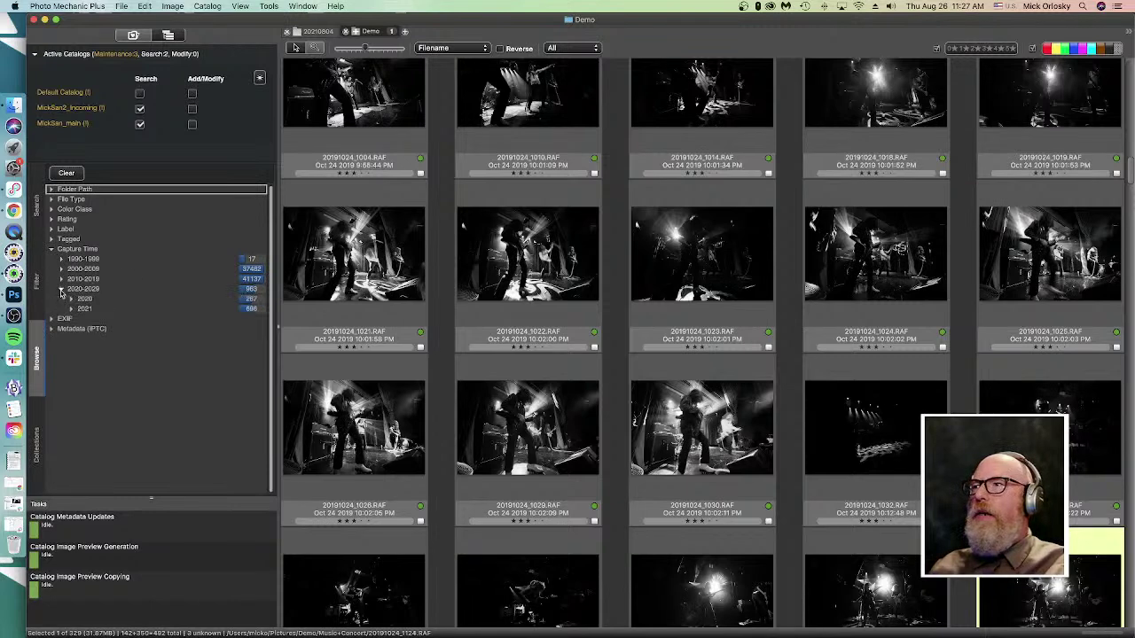
left_click(61, 280)
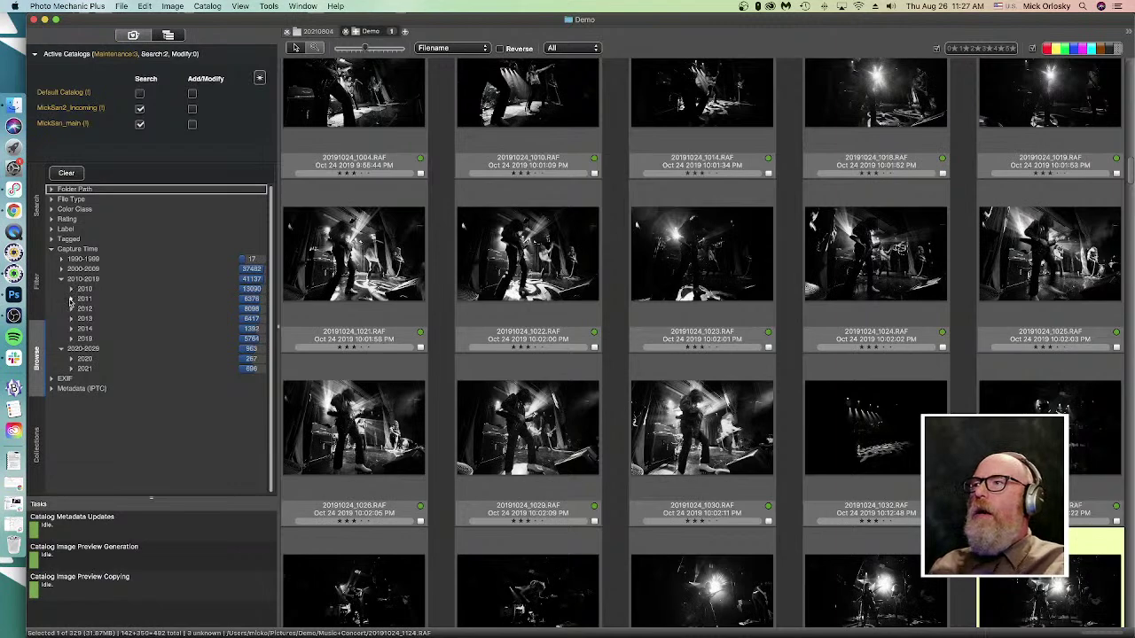
left_click(83, 300)
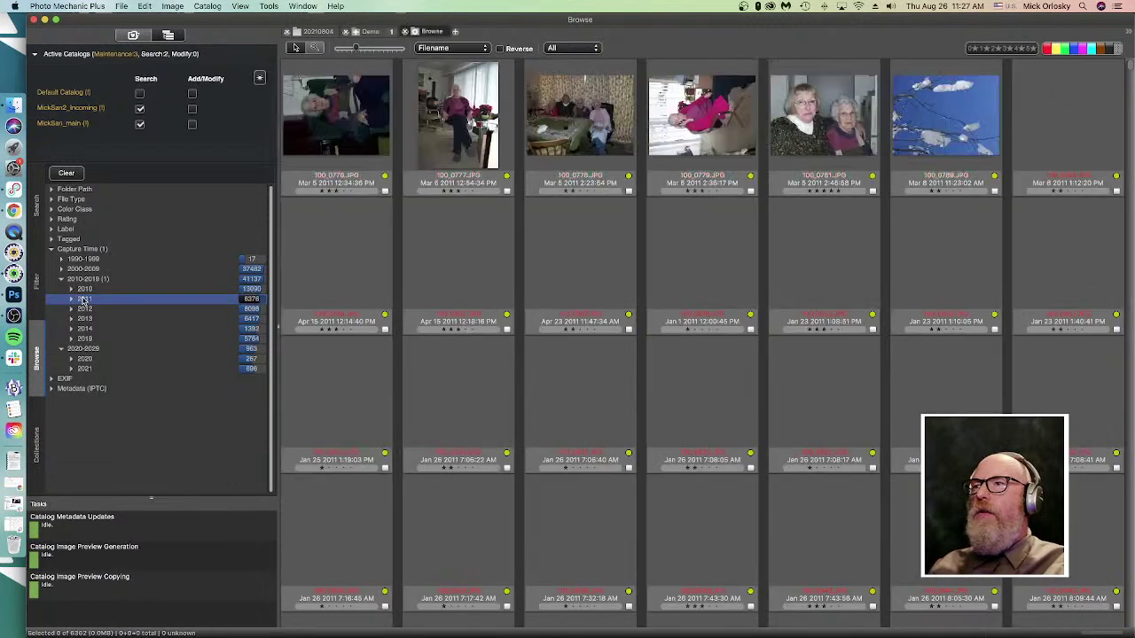
scroll(557, 494, "down", 10)
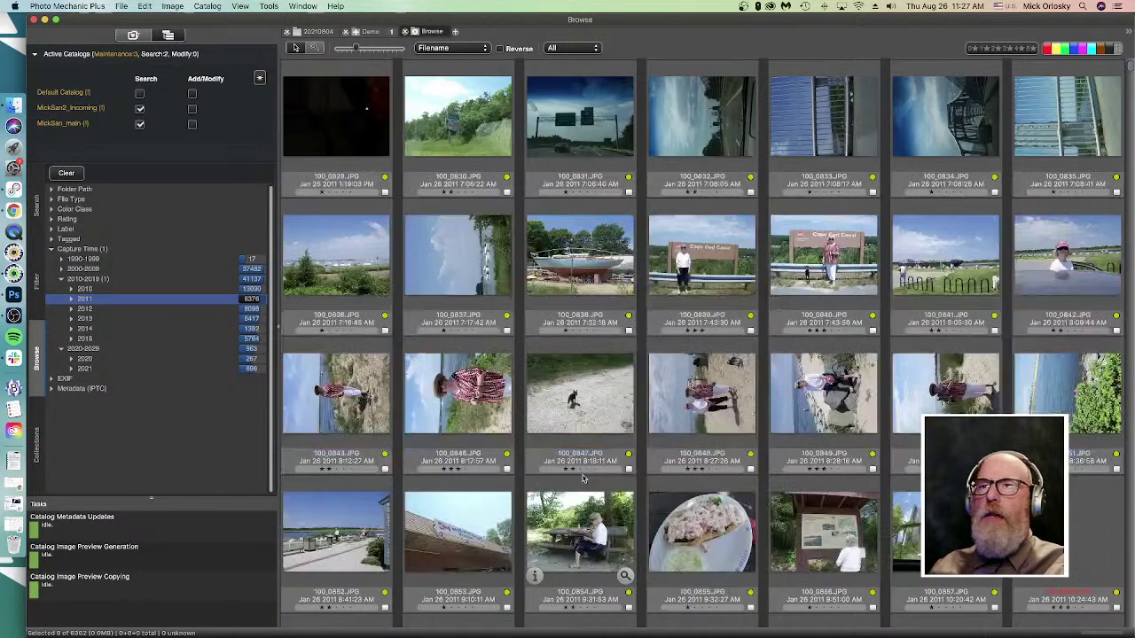
scroll(557, 494, "down", 2)
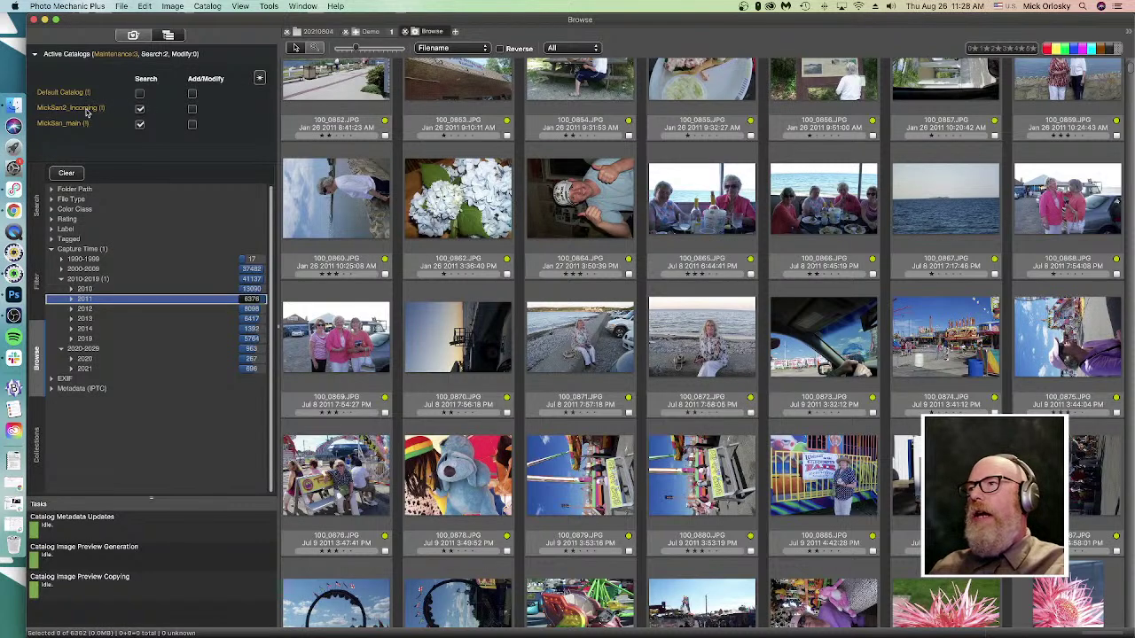
left_click(425, 421)
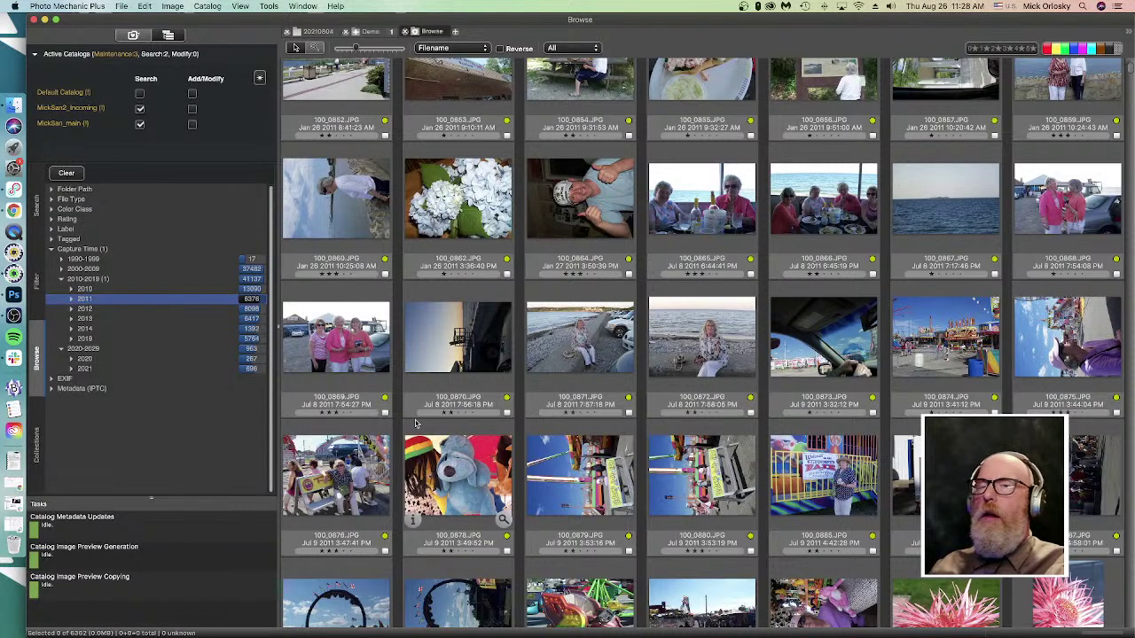
left_click(140, 124)
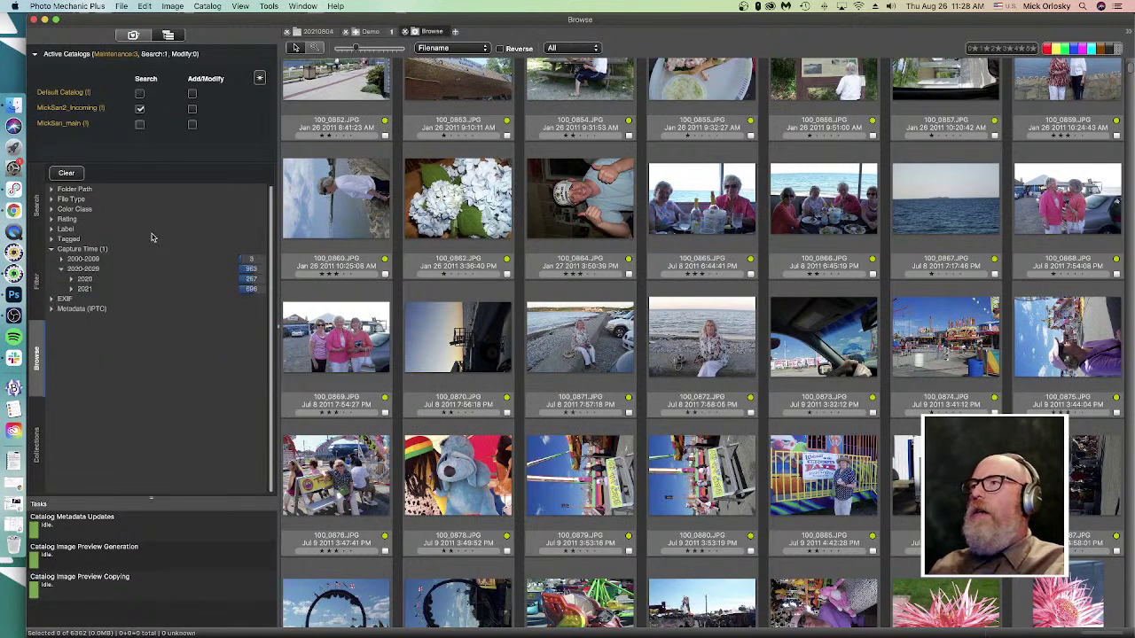
- Search only MickSan_main and filter the browse to Capture Time 2007
left_click(120, 280)
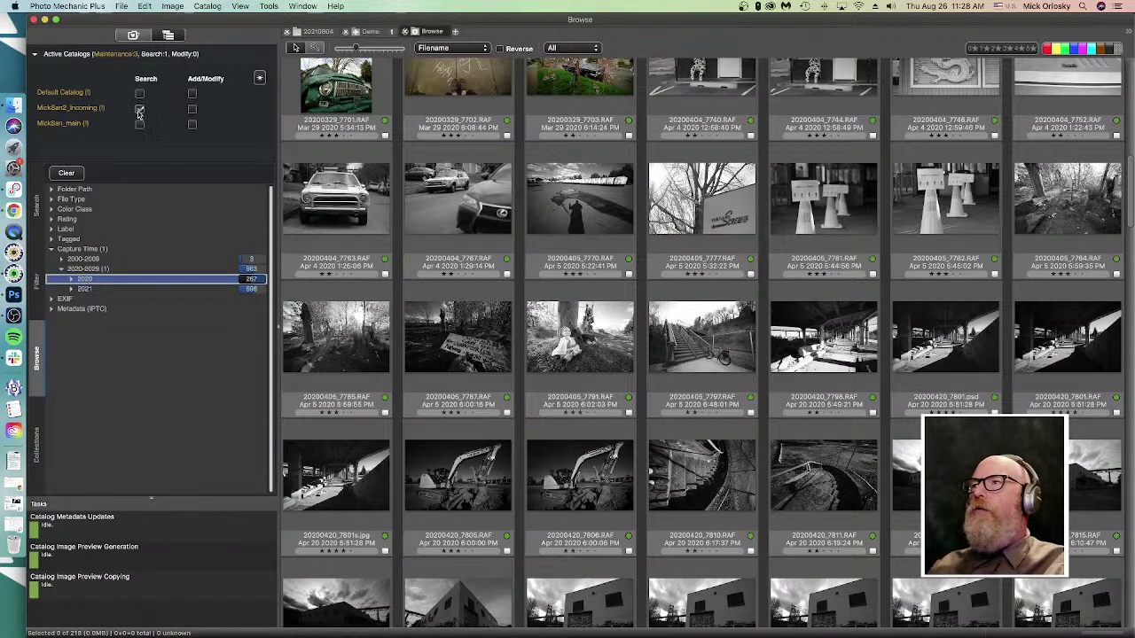
left_click(137, 110)
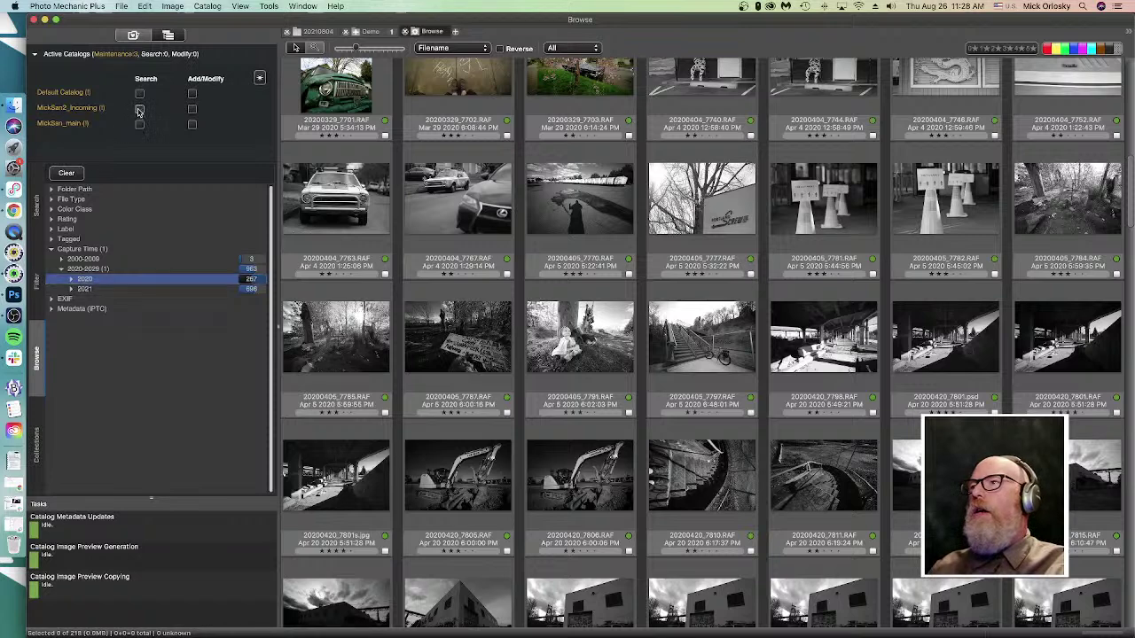
left_click(139, 125)
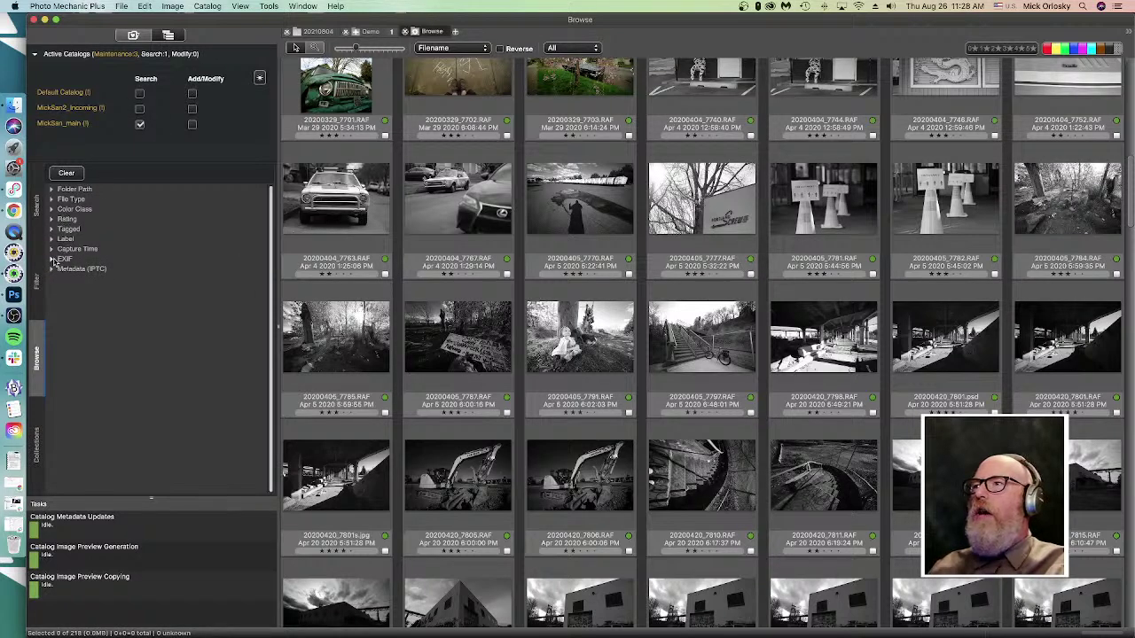
left_click(52, 250)
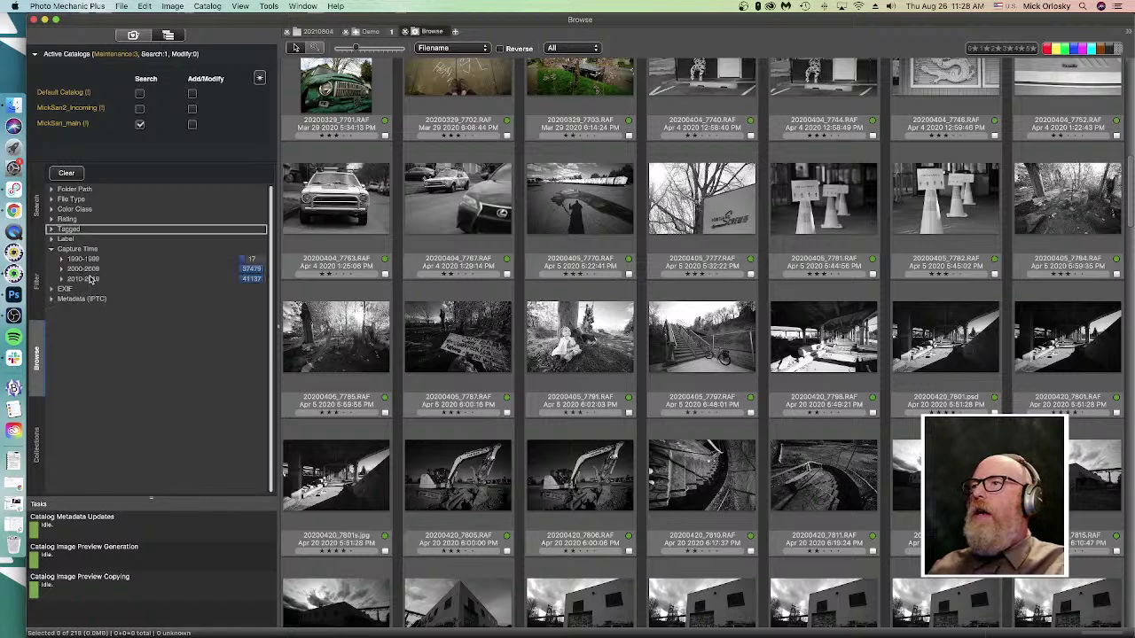
left_click(90, 270)
left_click(91, 270)
left_click(60, 269)
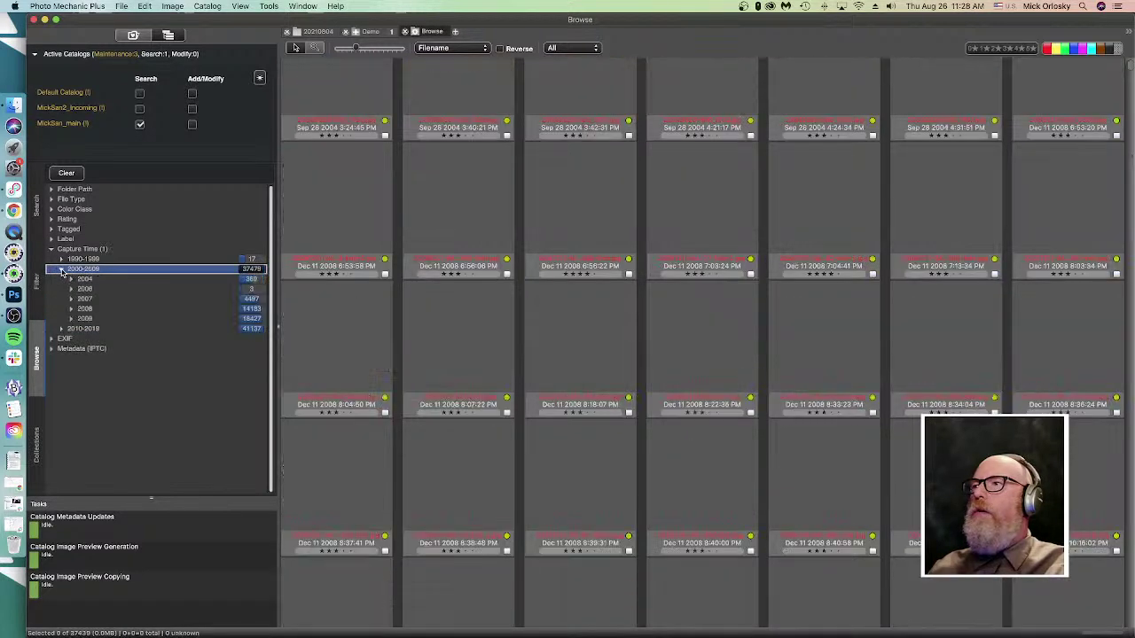
left_click(86, 299)
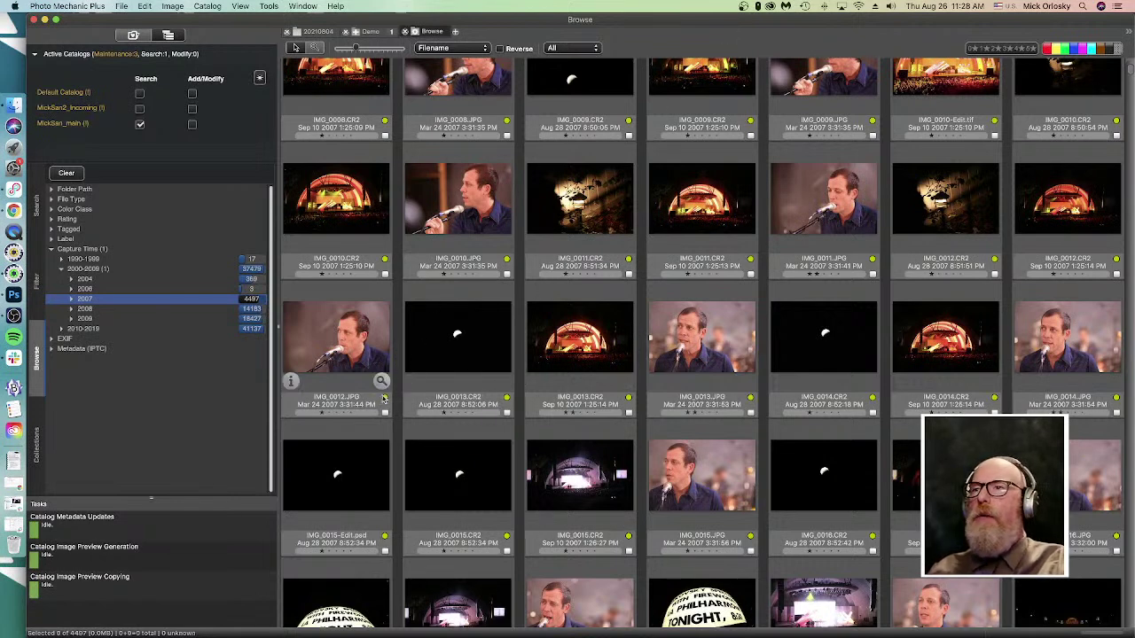
- Select the Aug 28 and Sep 10 IMG_0013.CR2 photos, then select every 2007 photo
left_click(217, 297)
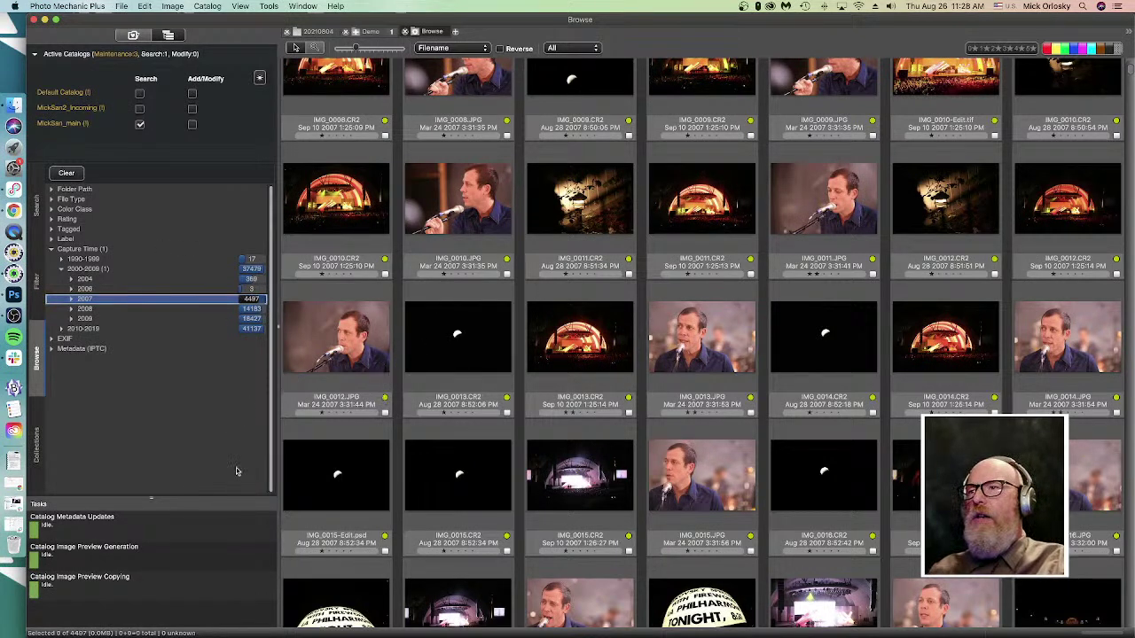
left_click(460, 368)
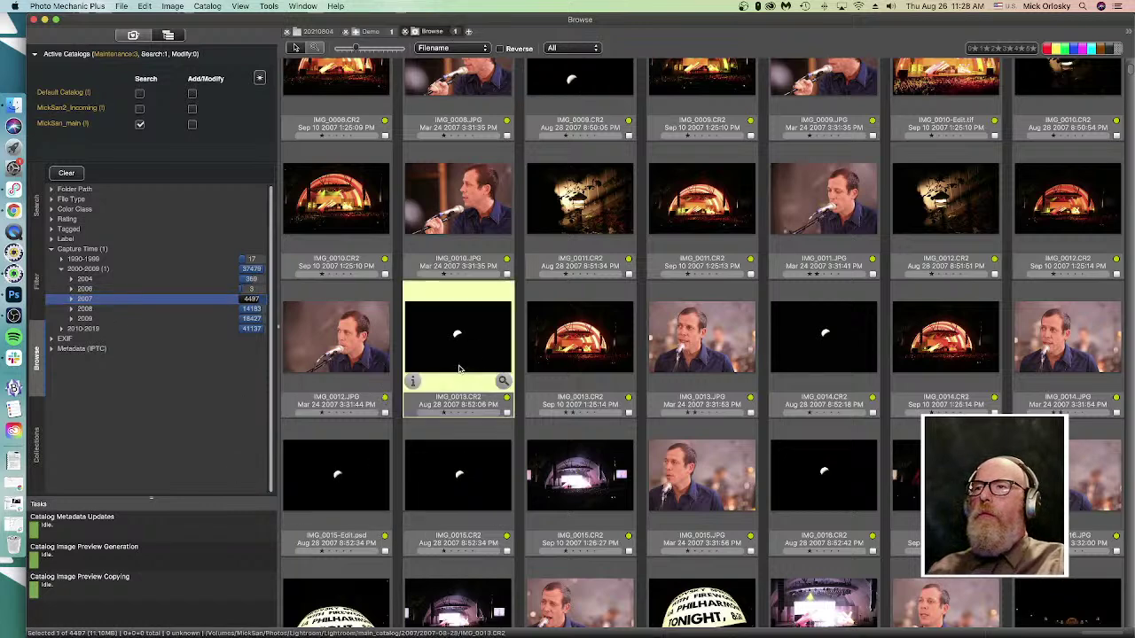
left_click(212, 298)
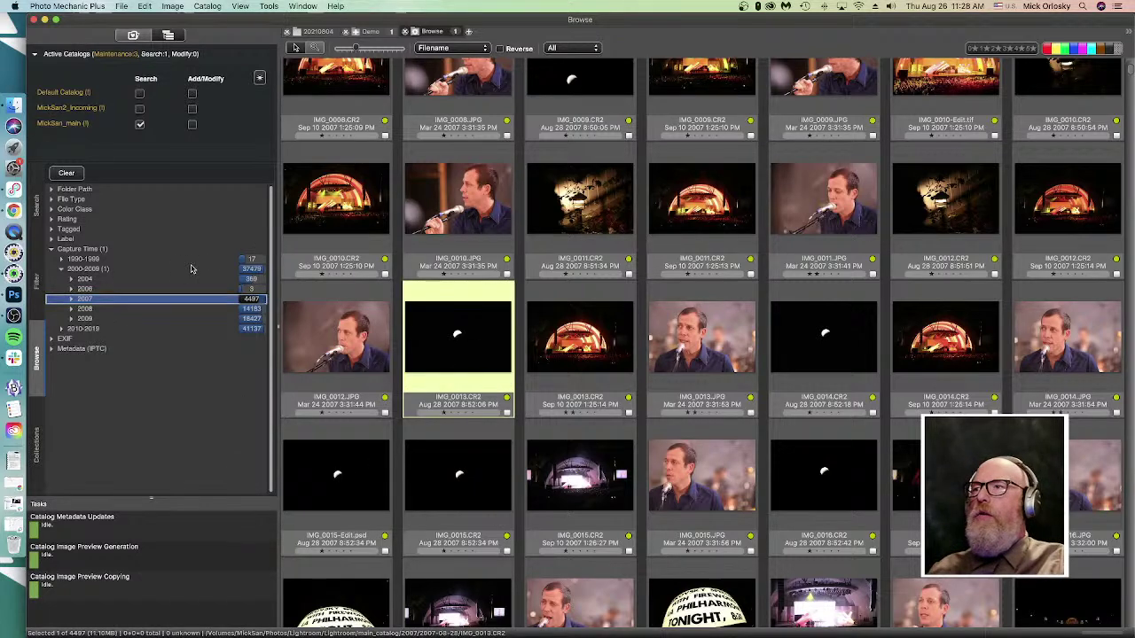
left_click(575, 367)
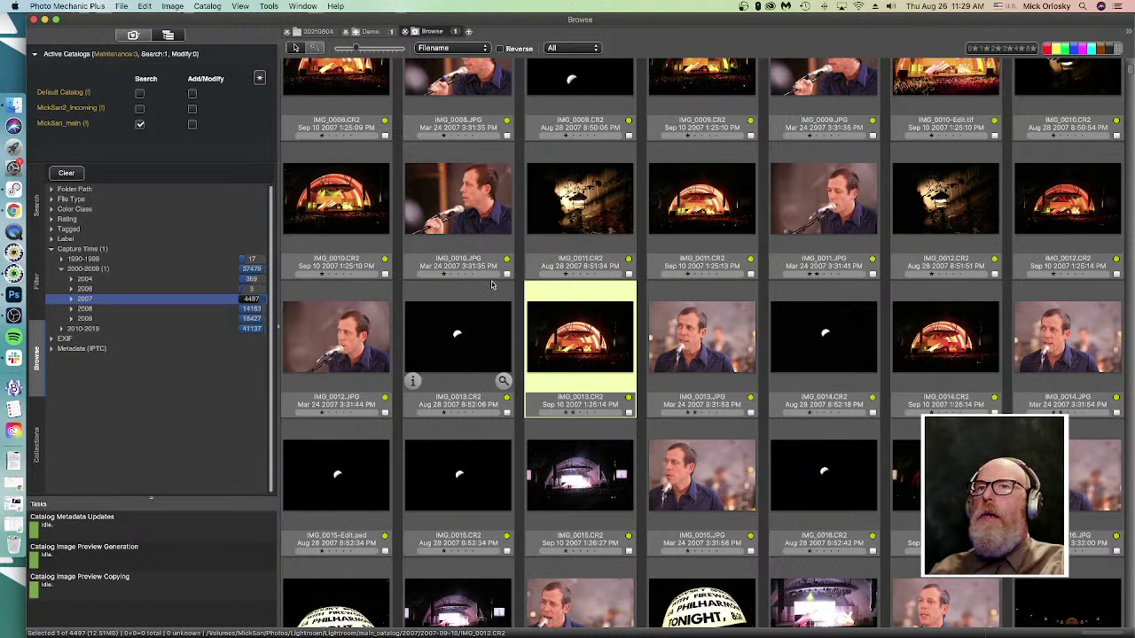
left_click(181, 298)
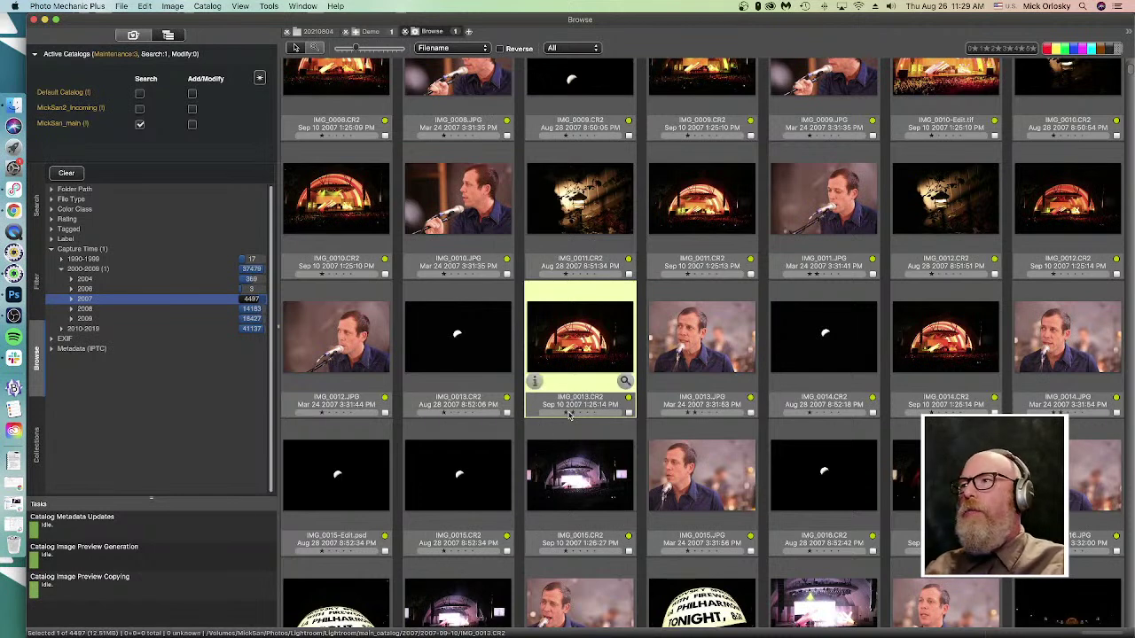
key("super+c")
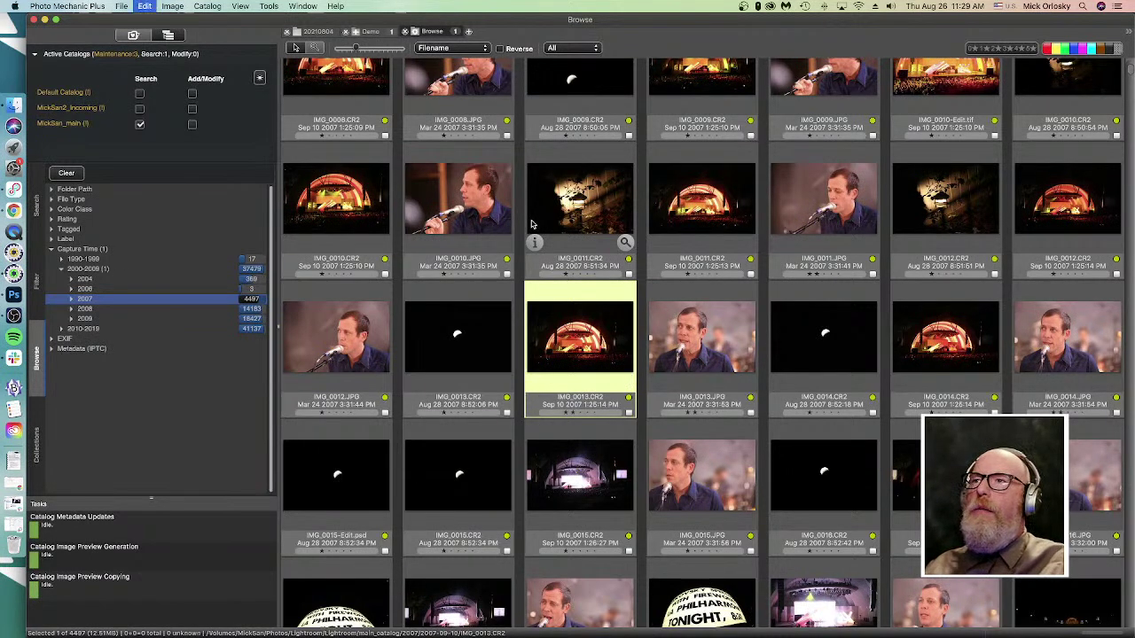
key("super+a")
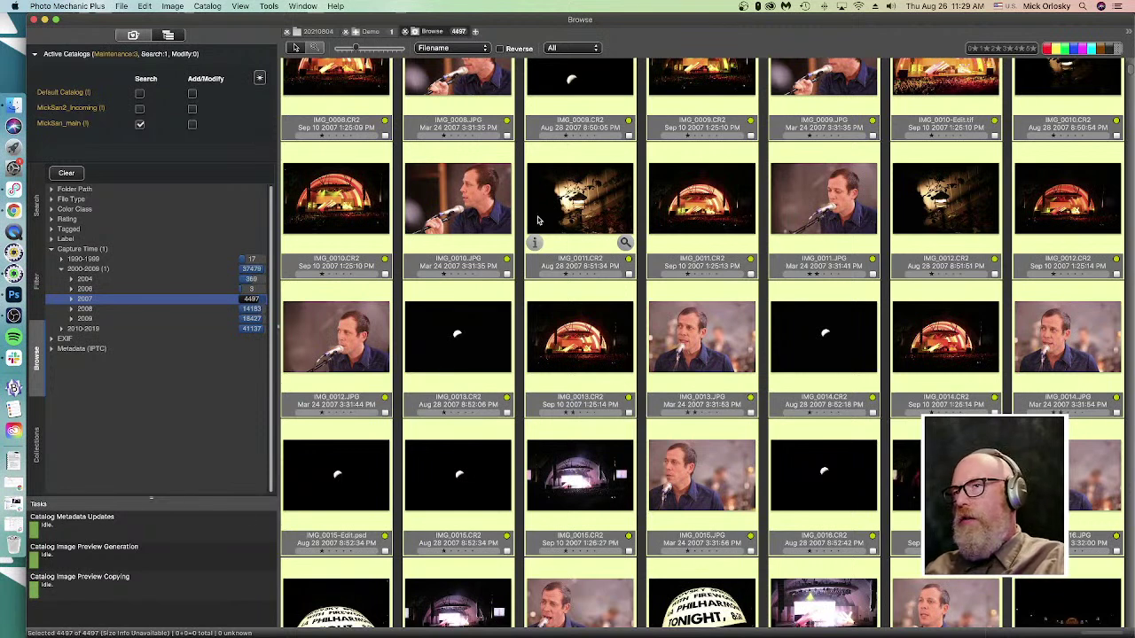
- Set the copy destination to 'This folder', then cancel so no photos are copied
key("super+i")
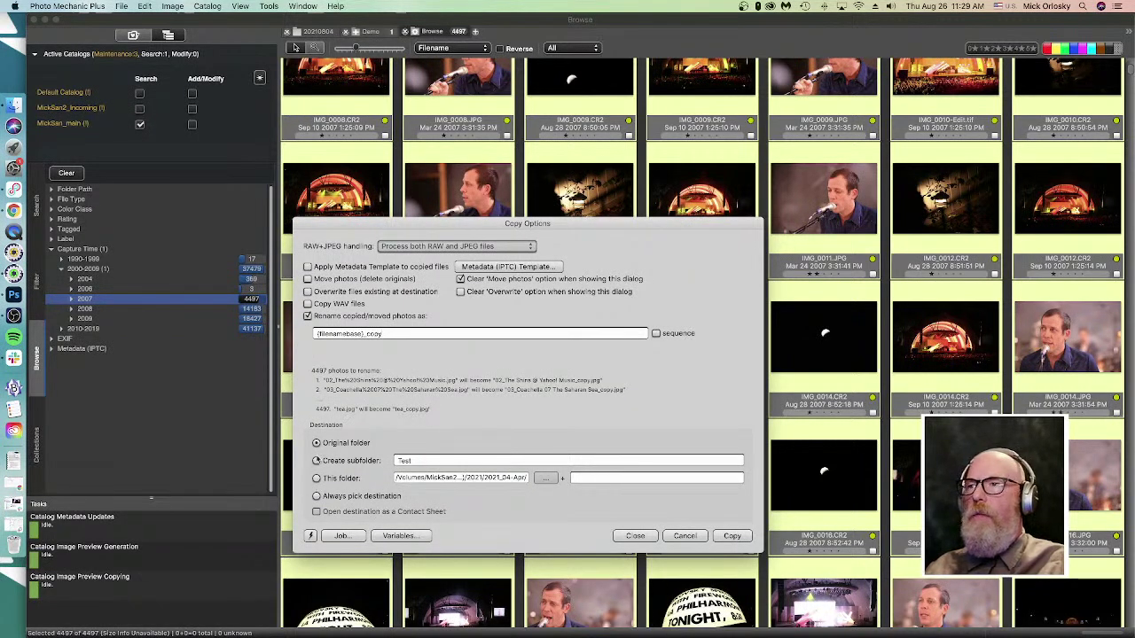
left_click(317, 479)
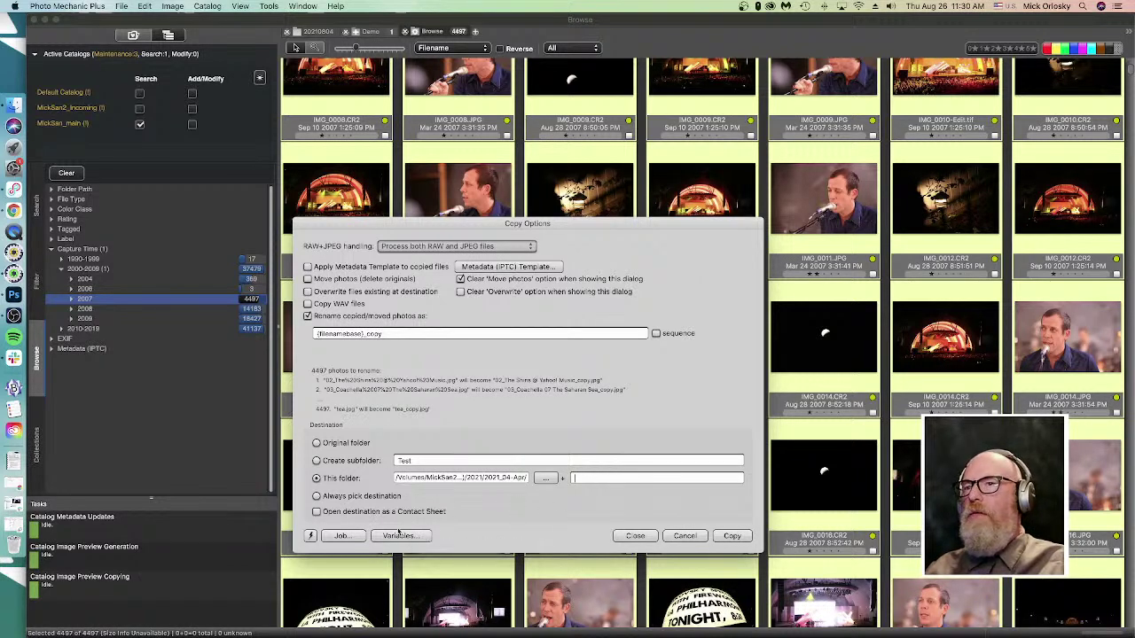
left_click(683, 537)
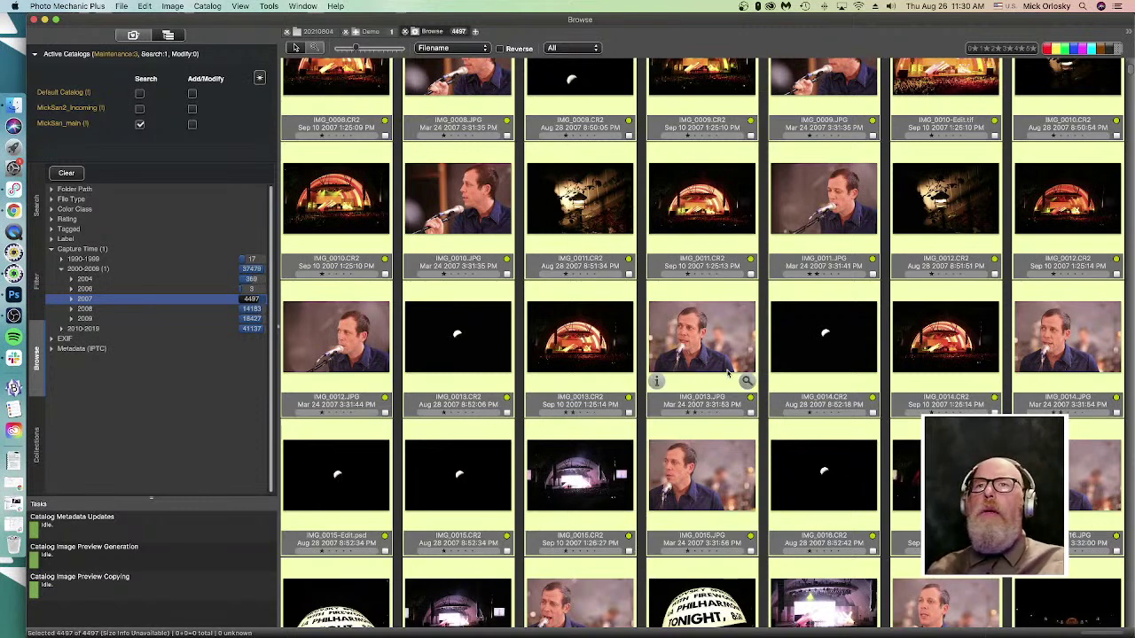
- Select IMG_0029.CR2, IMG_0027.CR2 and IMG_0026.JPG among the 2007 photos, then show Quick Search
scroll(516, 354, "up", 2)
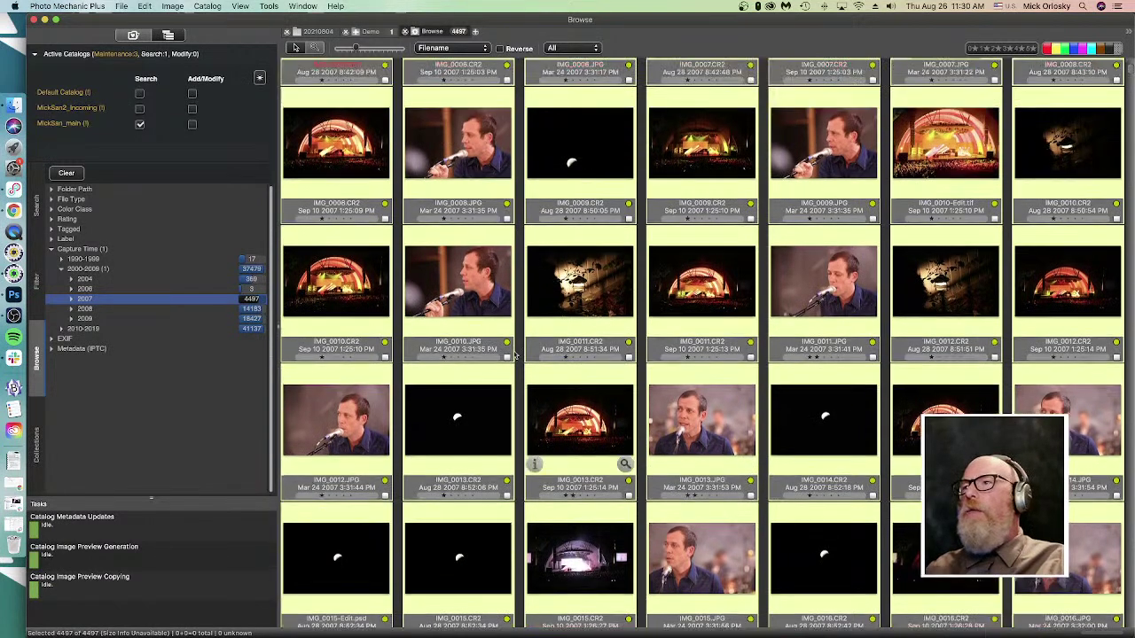
scroll(516, 355, "down", 20)
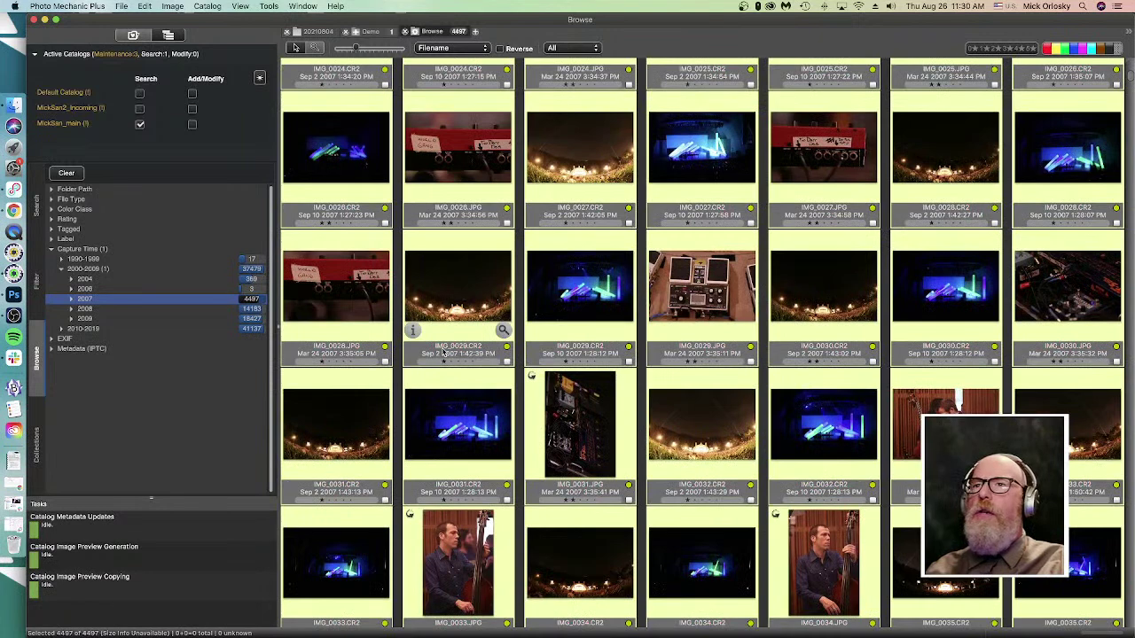
left_click(569, 277)
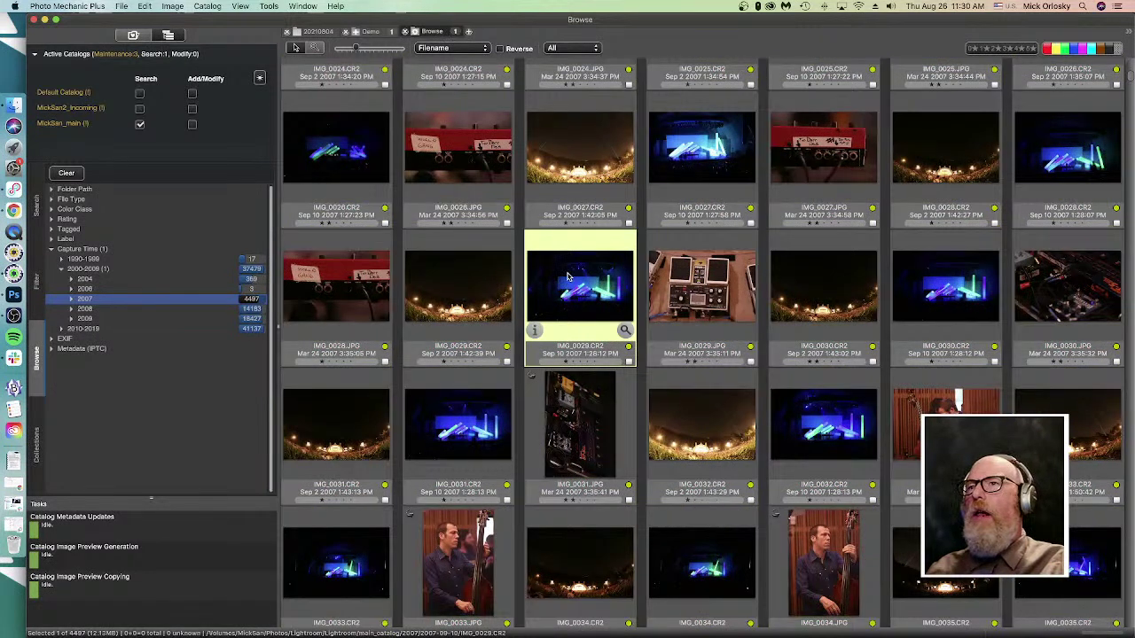
left_click(561, 151)
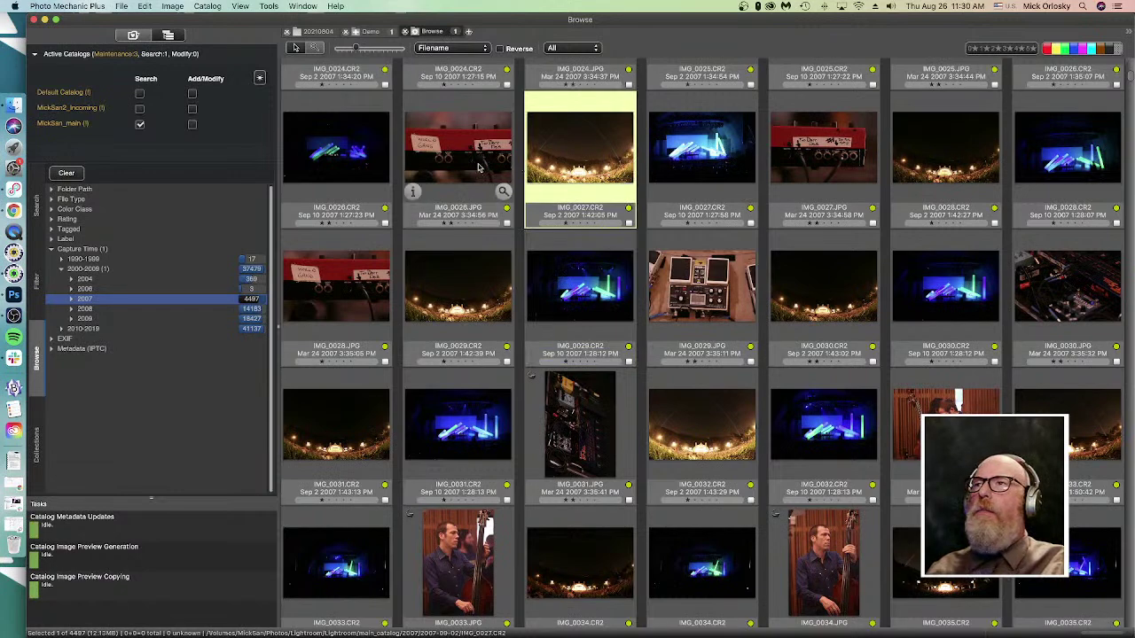
left_click(416, 173)
scroll(412, 309, "up", 2)
scroll(412, 308, "up", 5)
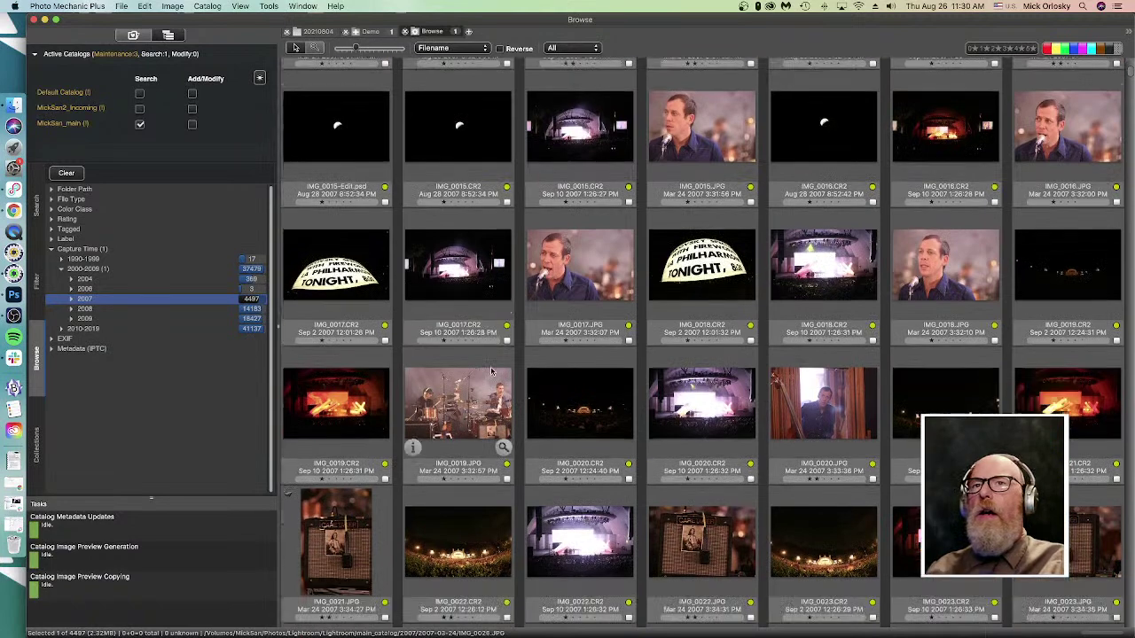
scroll(532, 301, "up", 10)
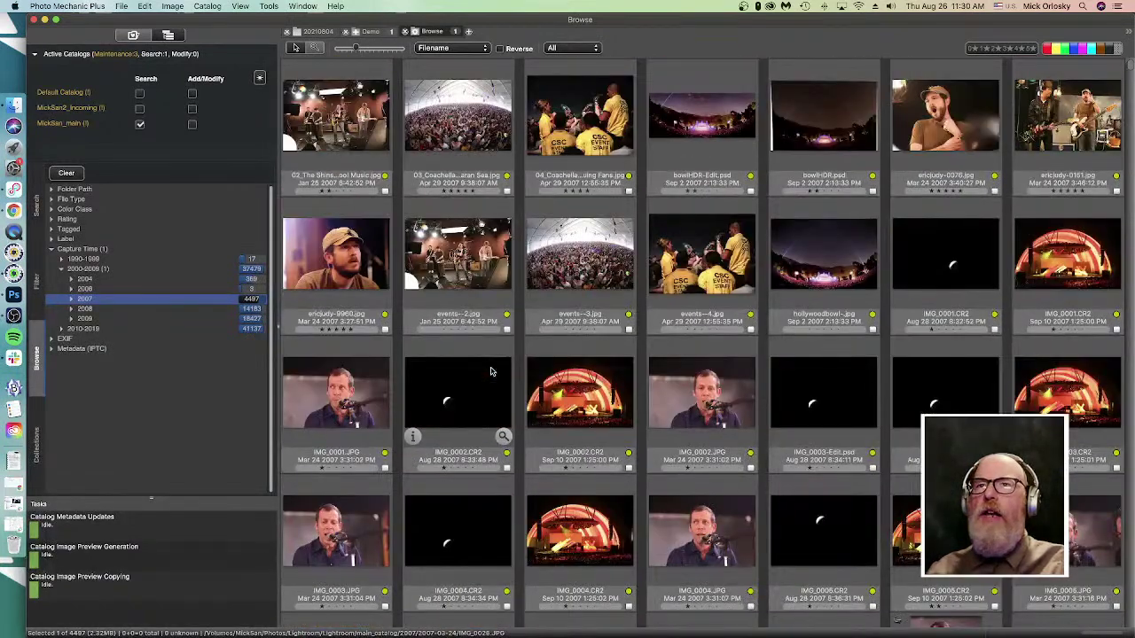
scroll(492, 368, "down", 15)
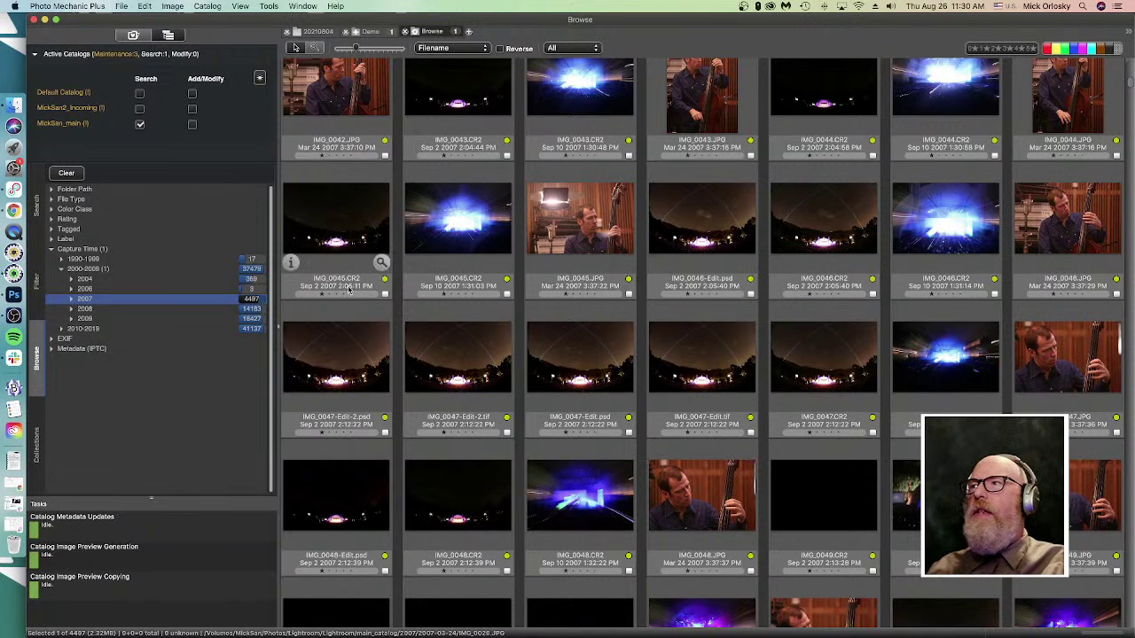
left_click(37, 205)
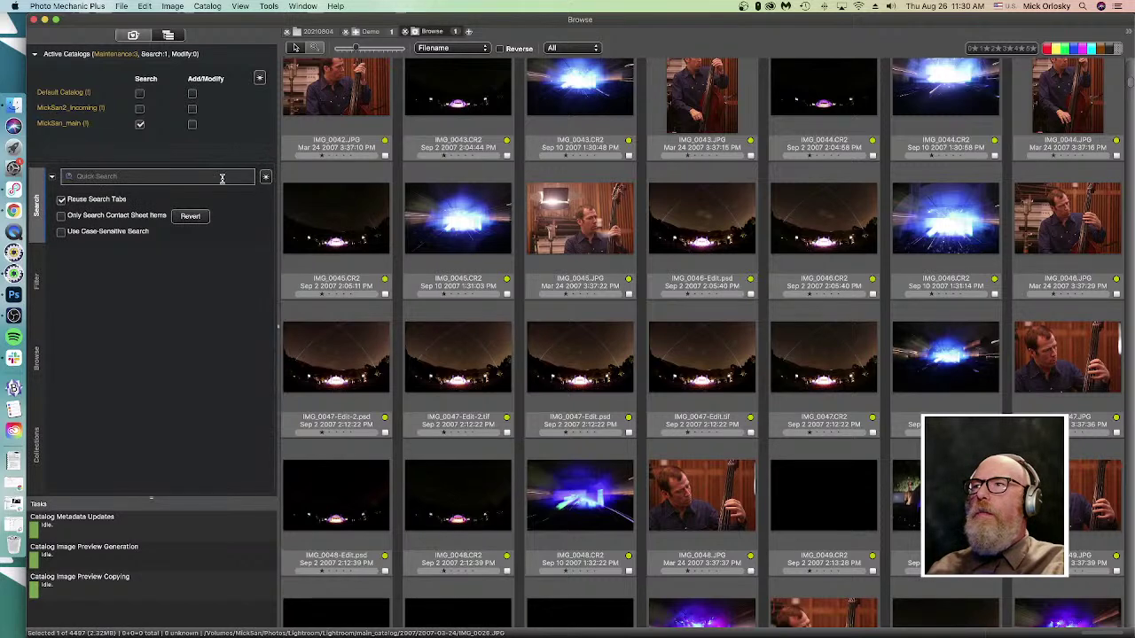
- Open Search Examples from the asterisk menu beside Quick Search
left_click(265, 178)
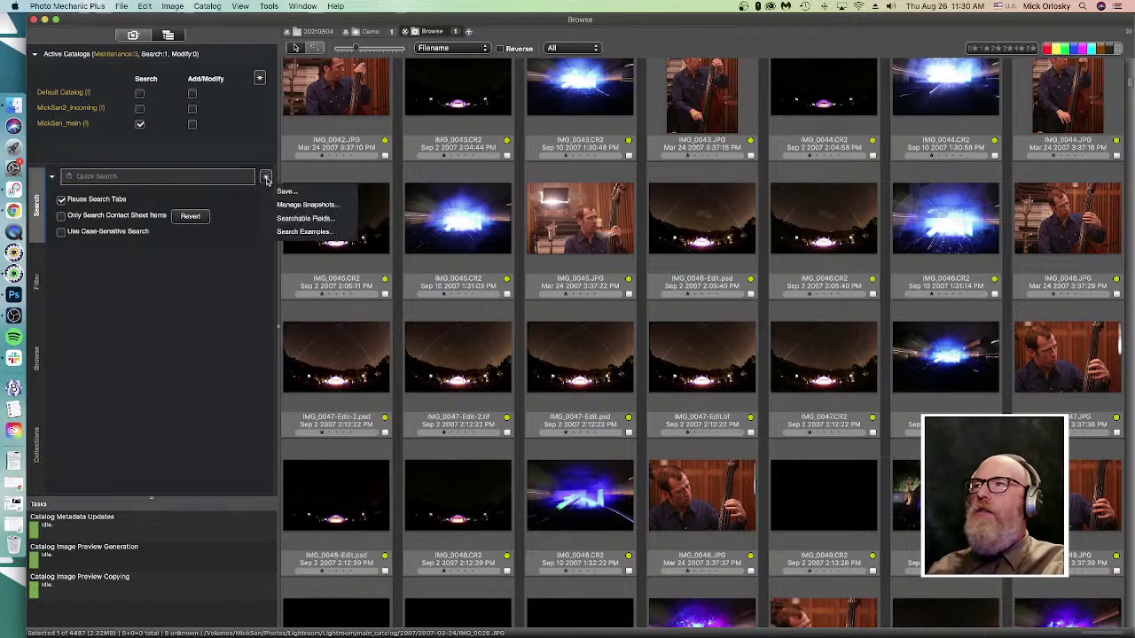
left_click(265, 178)
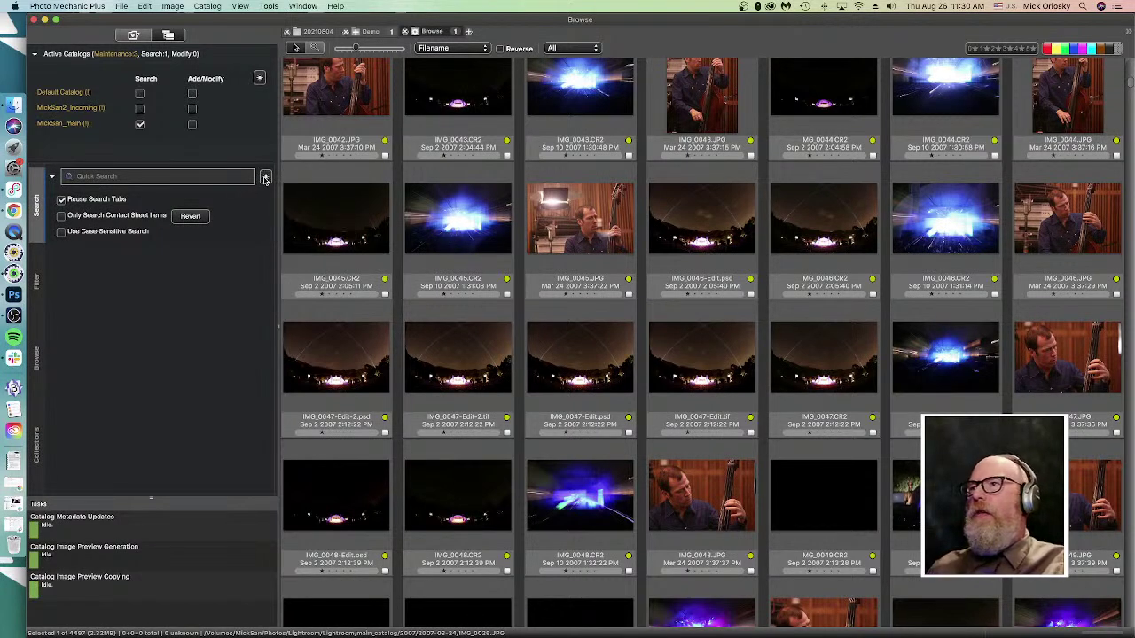
left_click(265, 177)
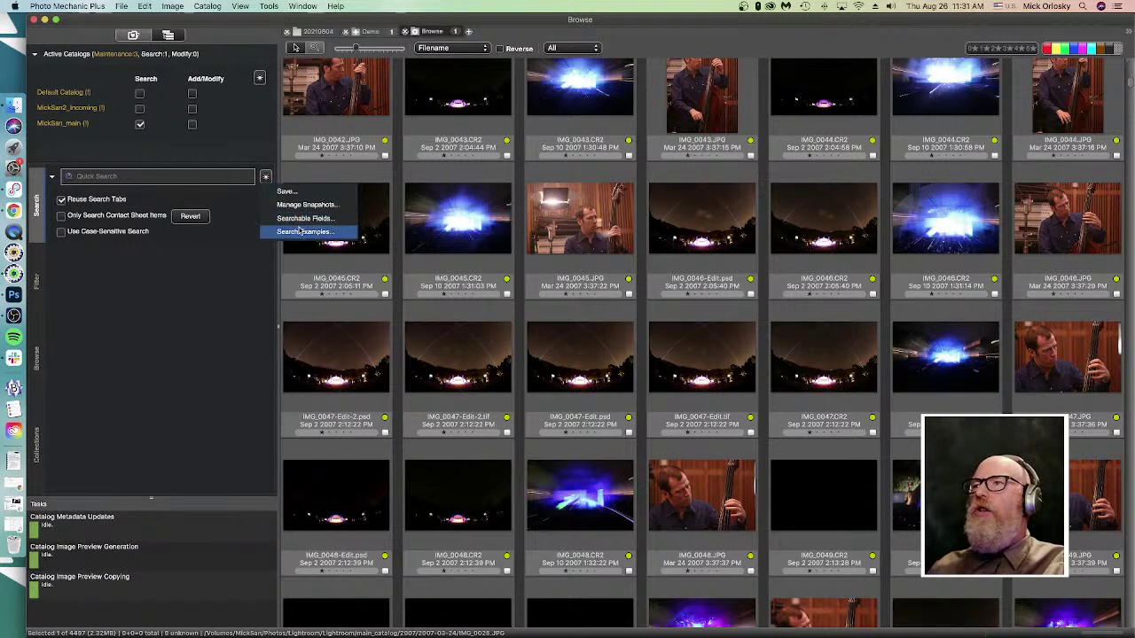
left_click(299, 231)
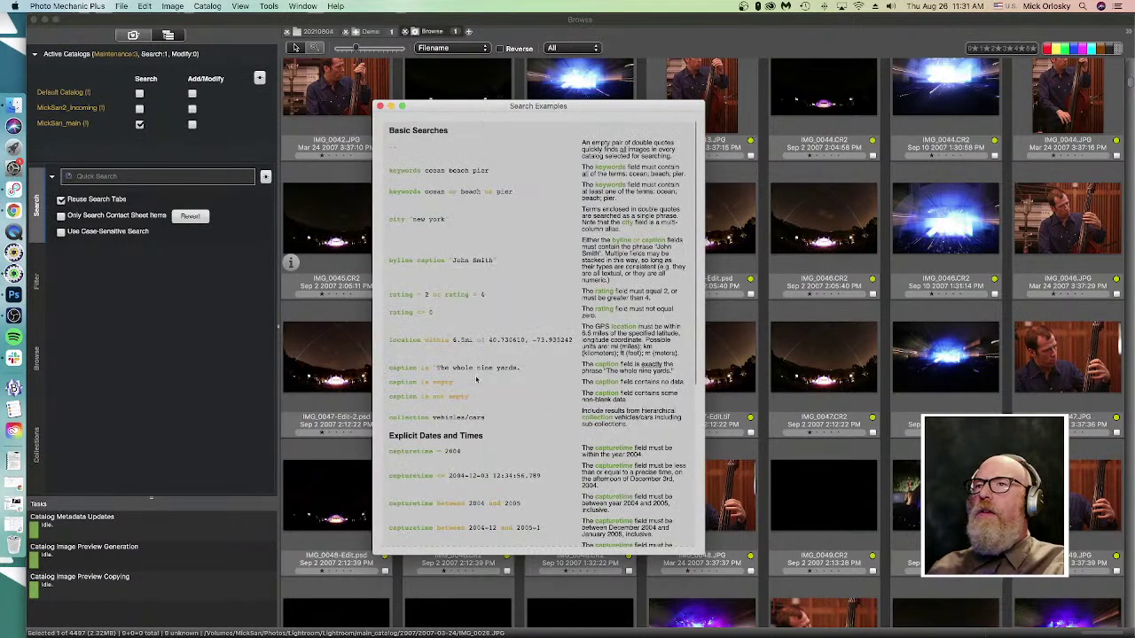
scroll(450, 478, "down", 2)
- Scroll through the date and advanced-syntax search examples, then dismiss the Search Examples window
scroll(451, 478, "up", 2)
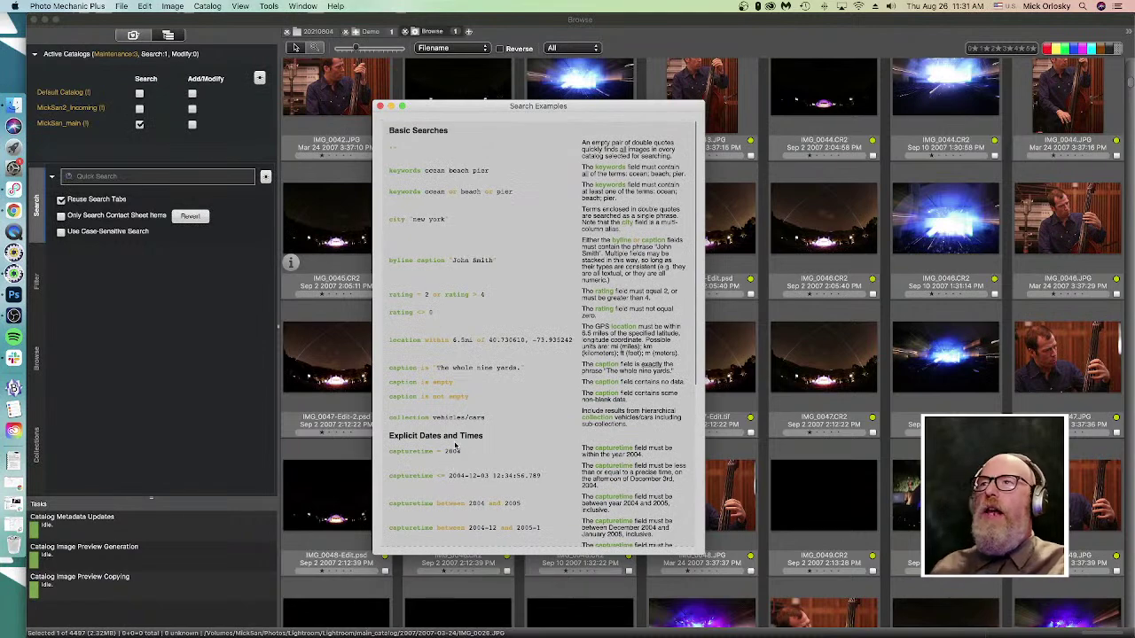
scroll(456, 446, "down", 12)
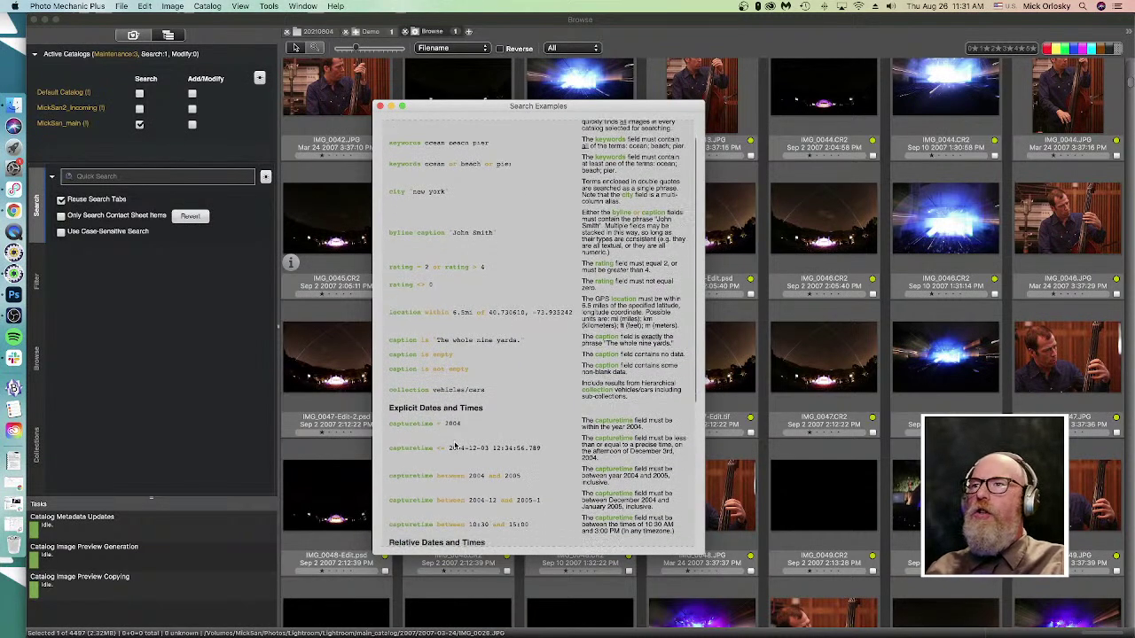
scroll(453, 440, "down", 7)
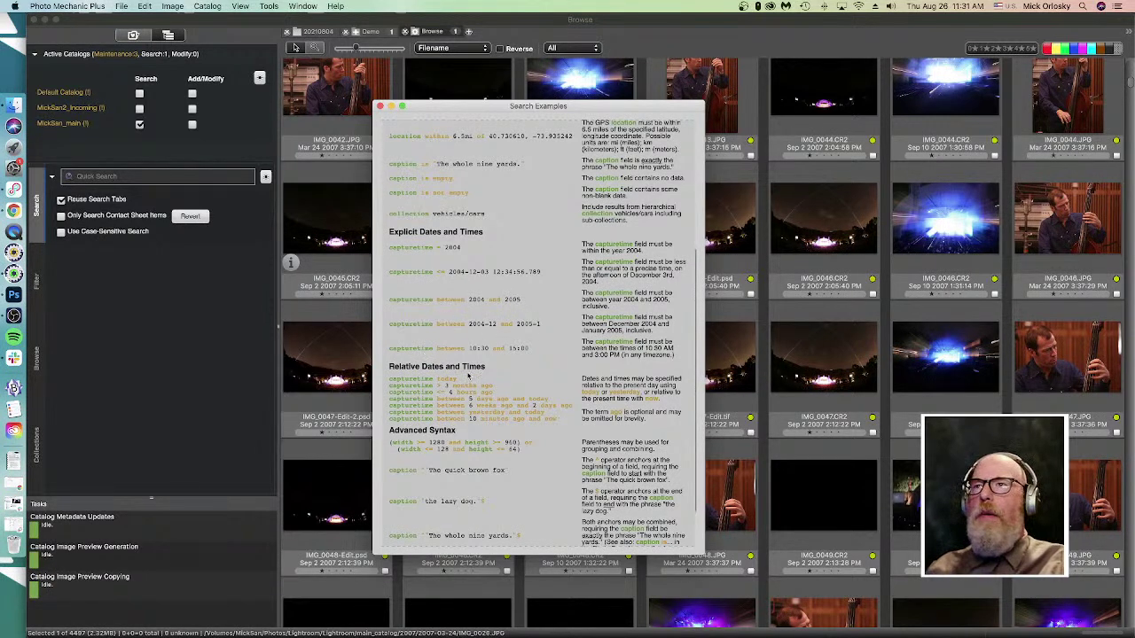
left_click(149, 188)
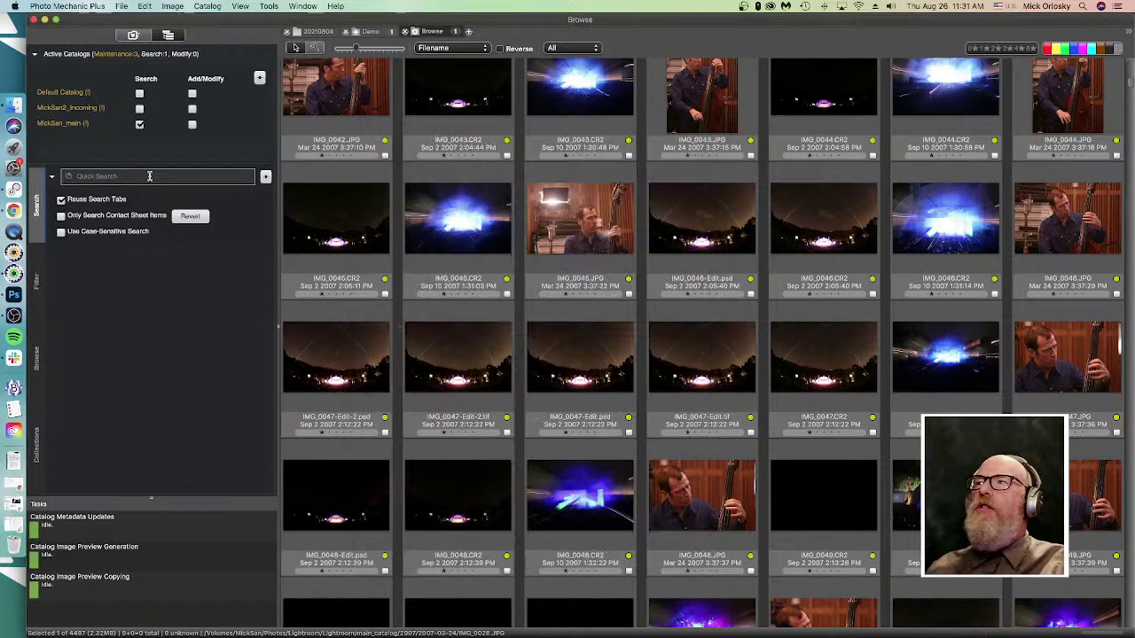
- Dismiss the Quick Search extras menu unused and put the cursor in the Quick Search field
left_click(266, 176)
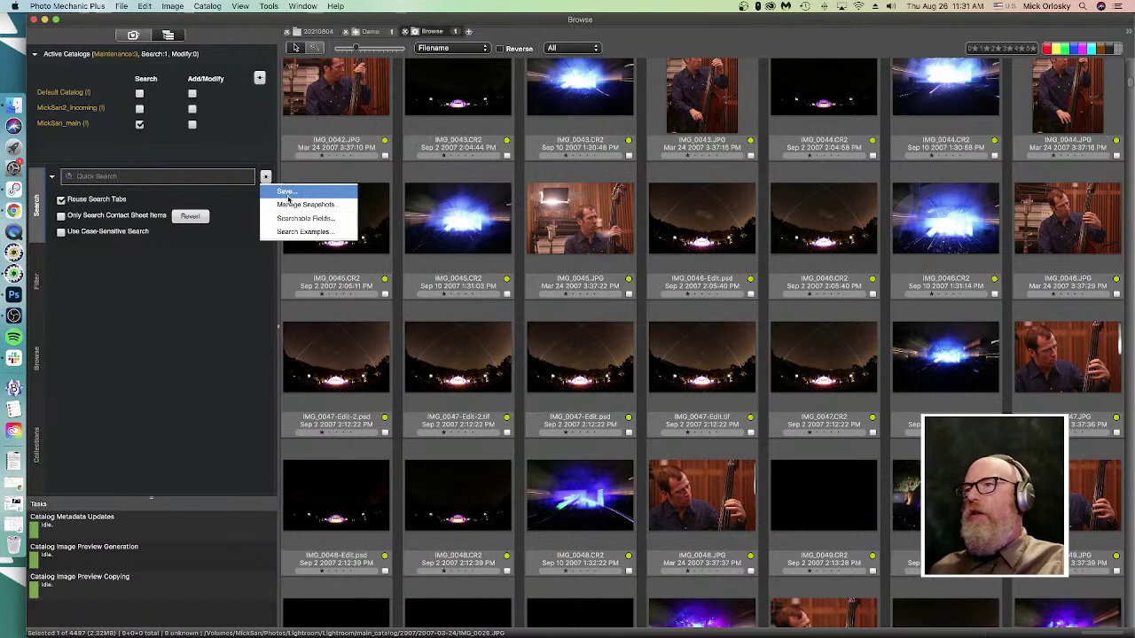
left_click(215, 371)
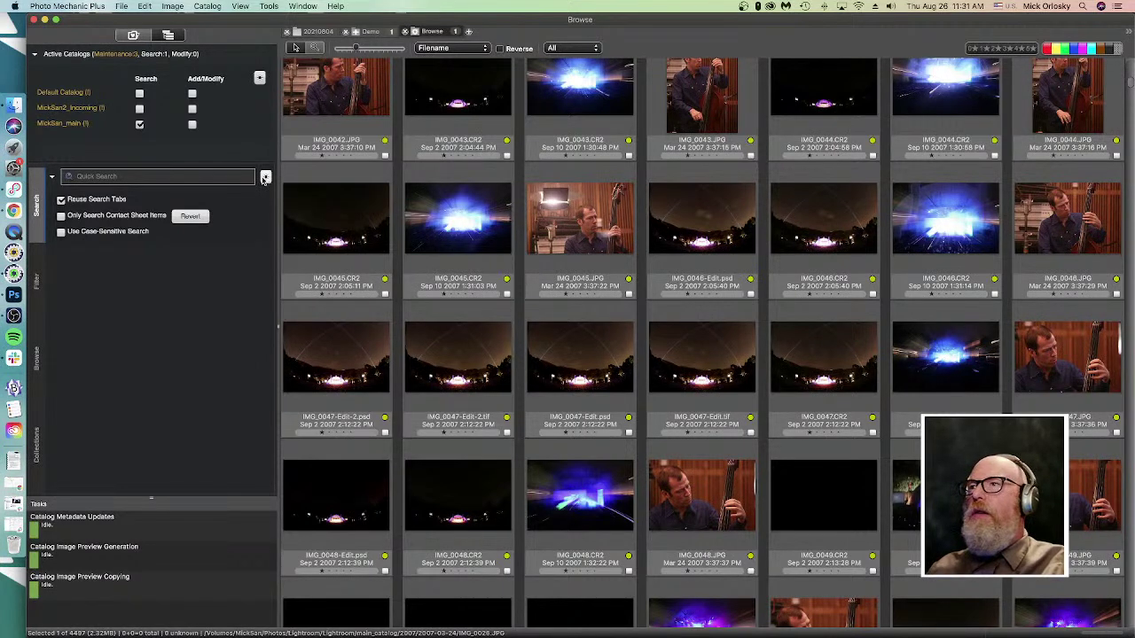
left_click(163, 176)
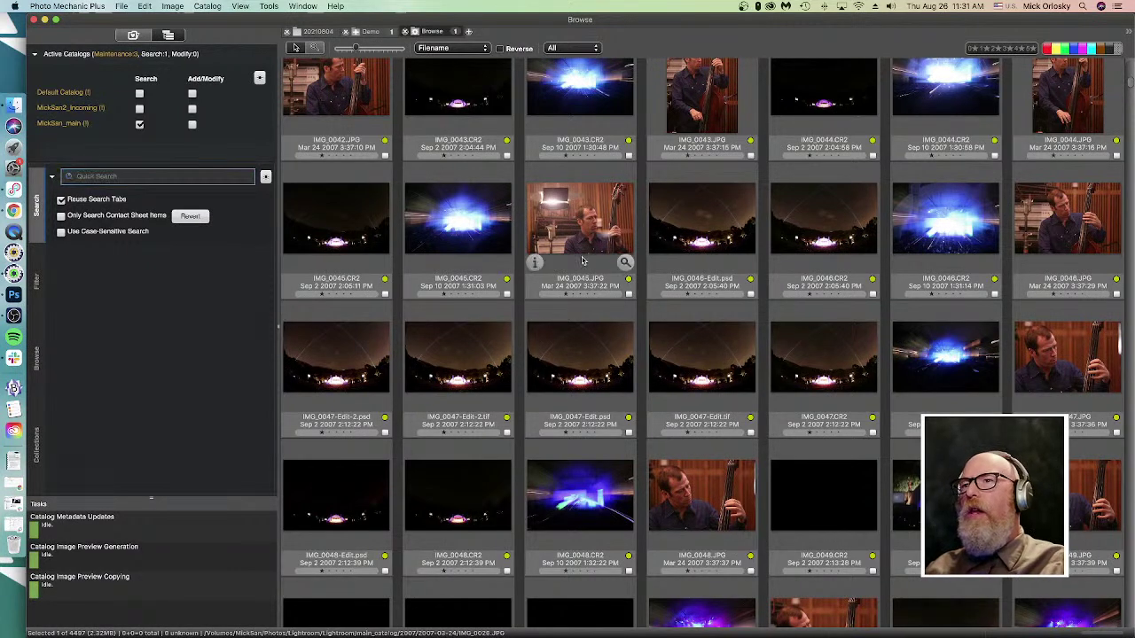
- Select the amp photo IMG_0021.JPG in the contact sheet
scroll(470, 473, "down", 3)
scroll(470, 473, "up", 12)
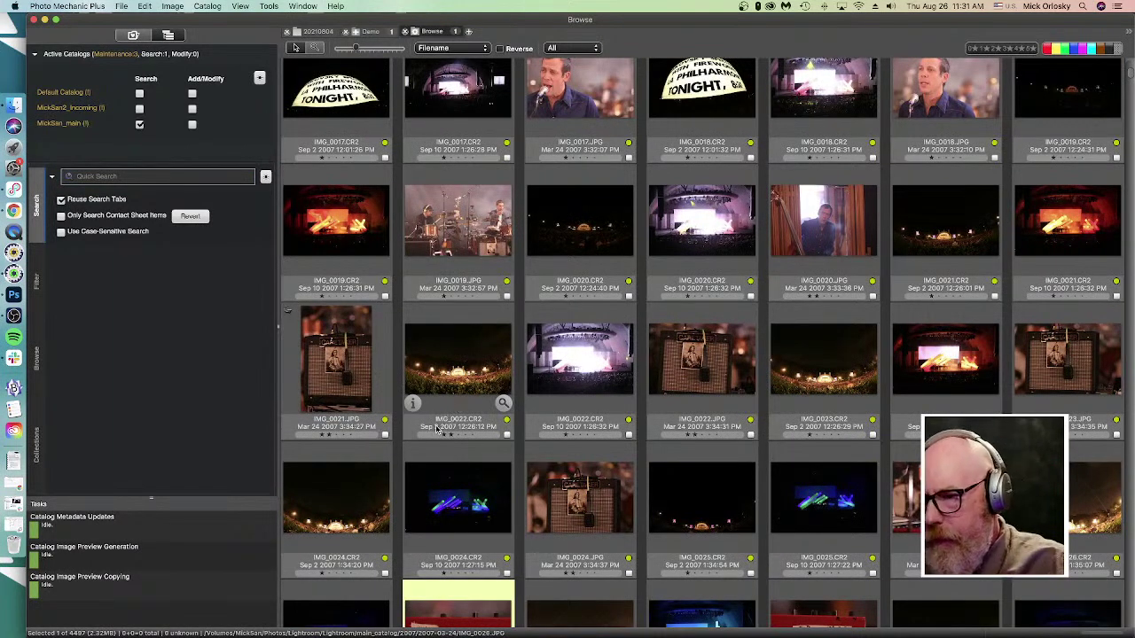
scroll(453, 425, "down", 2)
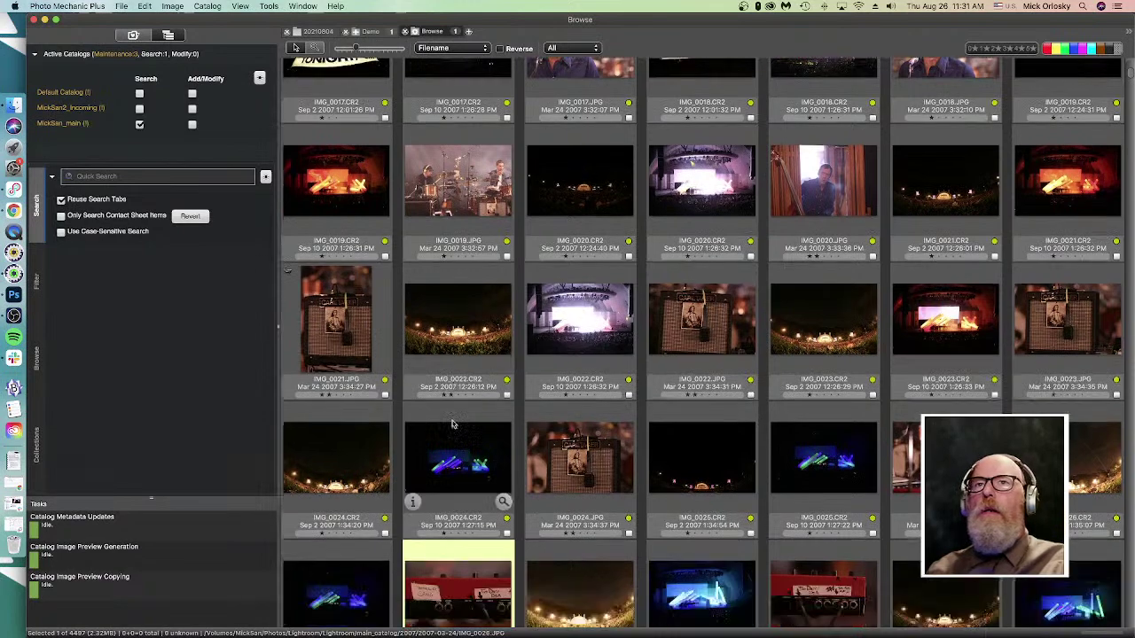
left_click(369, 325)
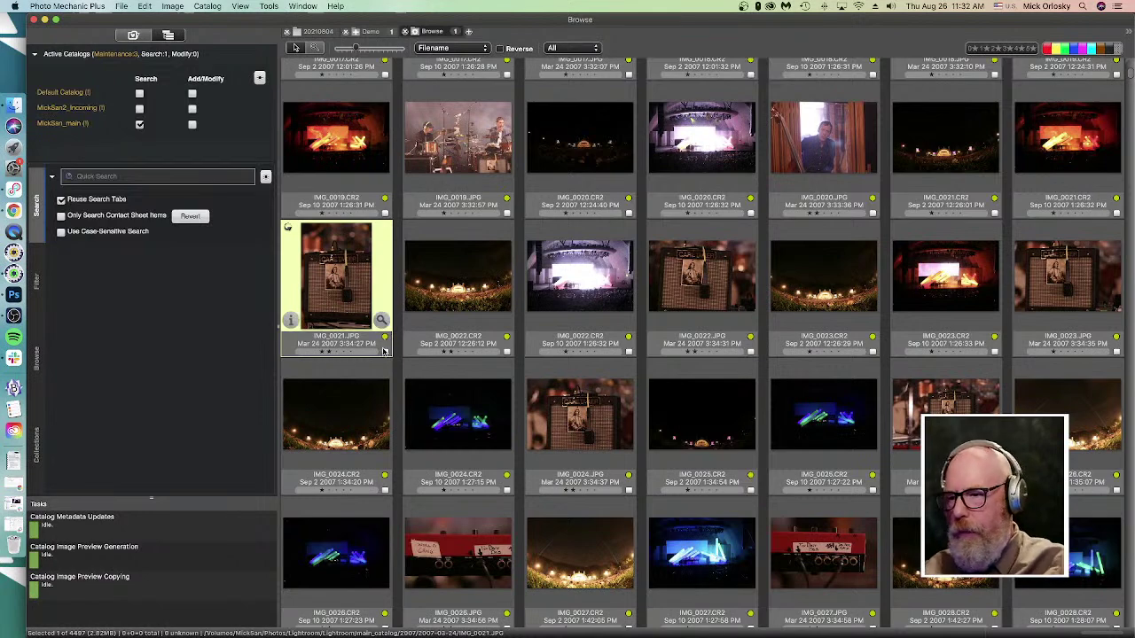
- Open IMG_0021.JPG in a full-size preview, then go to the Edit menu
double_click(342, 303)
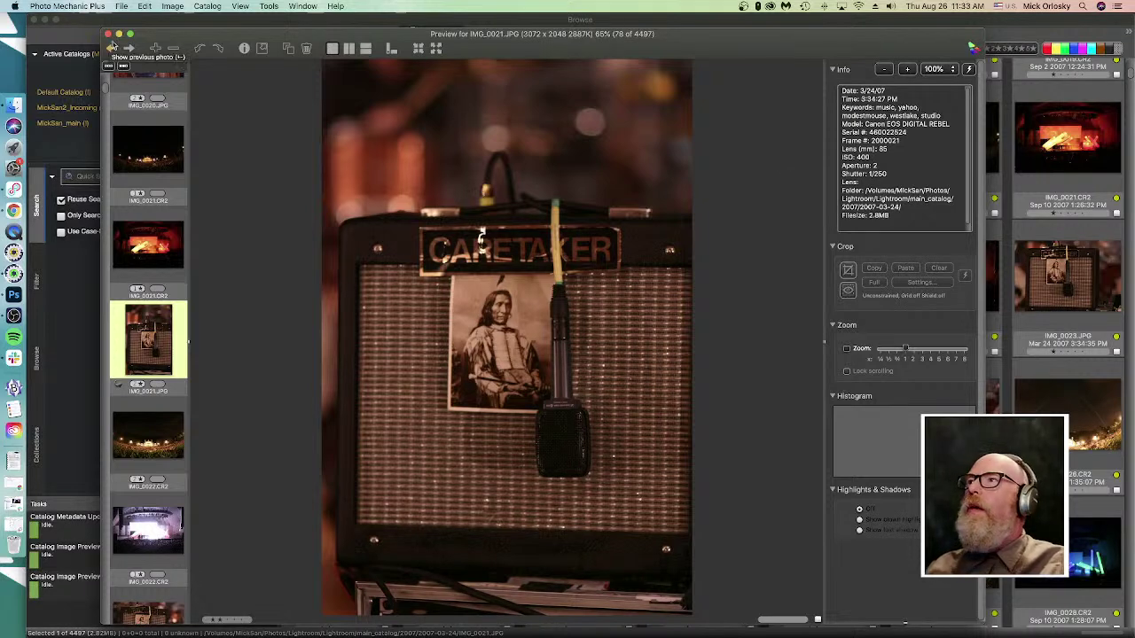
left_click(122, 7)
- View the Set Info Text template without changes, then close the IMG_0021.JPG preview
mouse_move(144, 8)
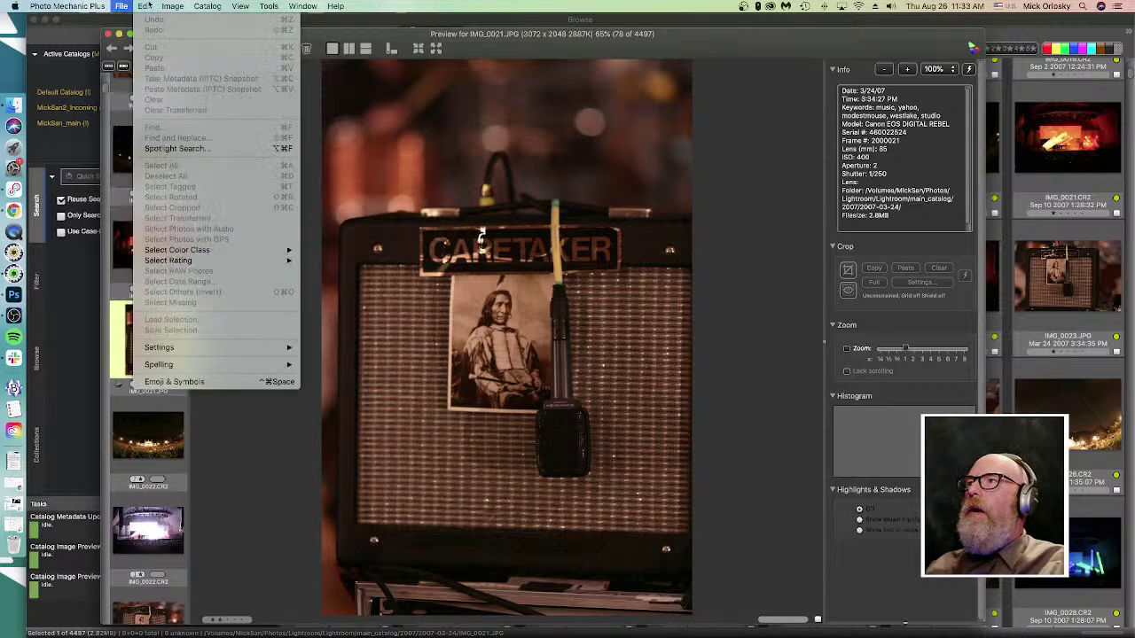
mouse_move(215, 352)
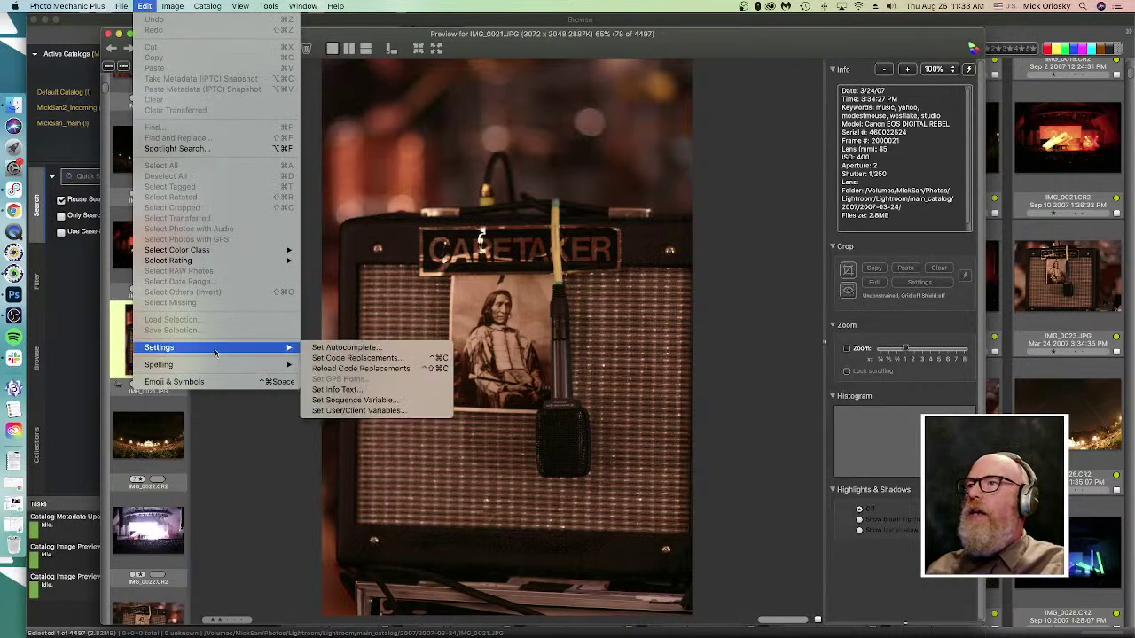
left_click(339, 390)
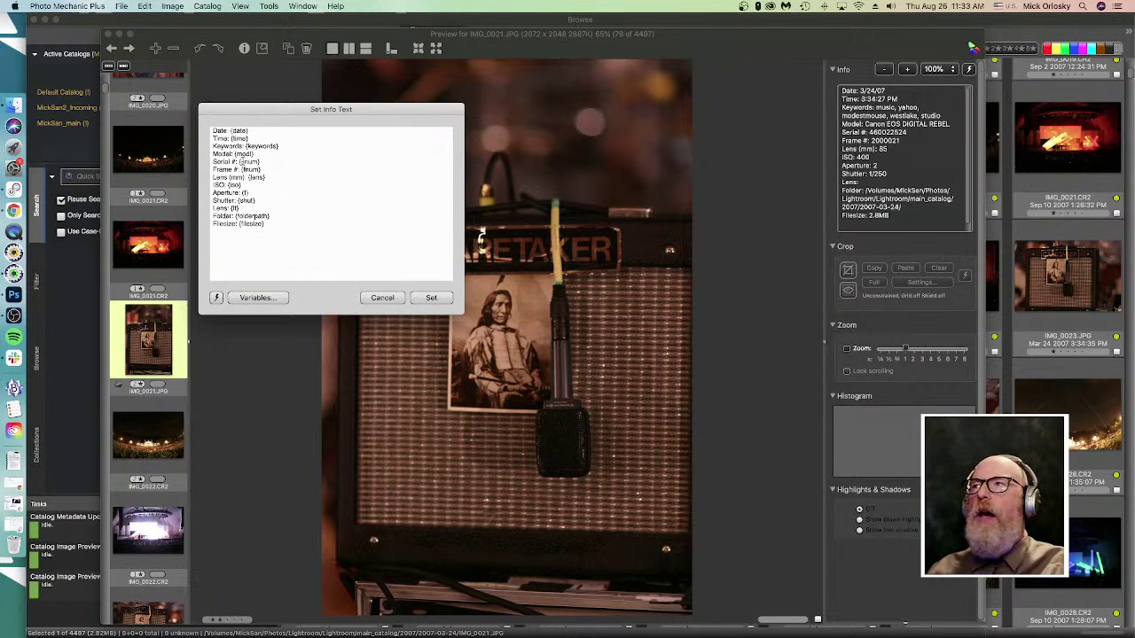
left_click(384, 300)
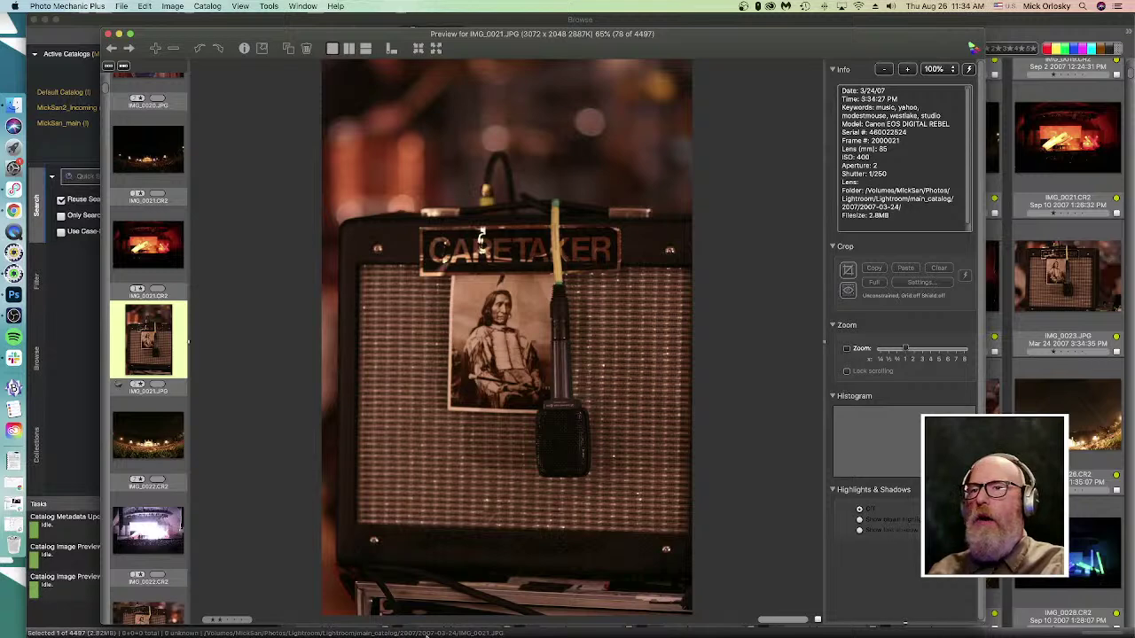
left_click(107, 33)
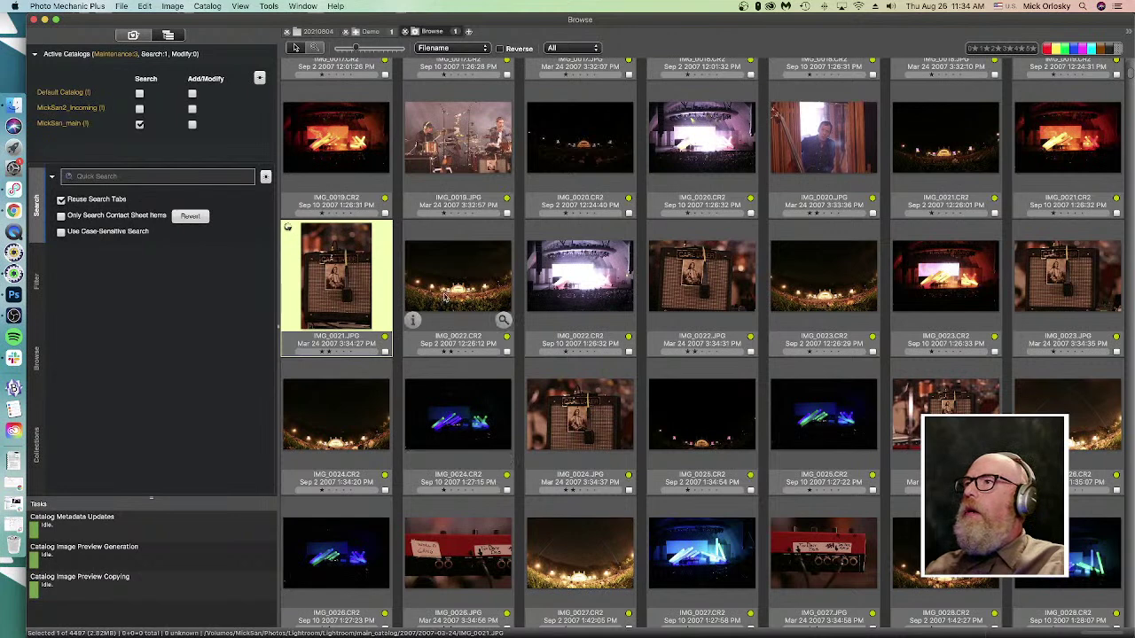
- Move focus out of and back into Quick Search with Cmd+F, then open the Catalog menu
key("super+f")
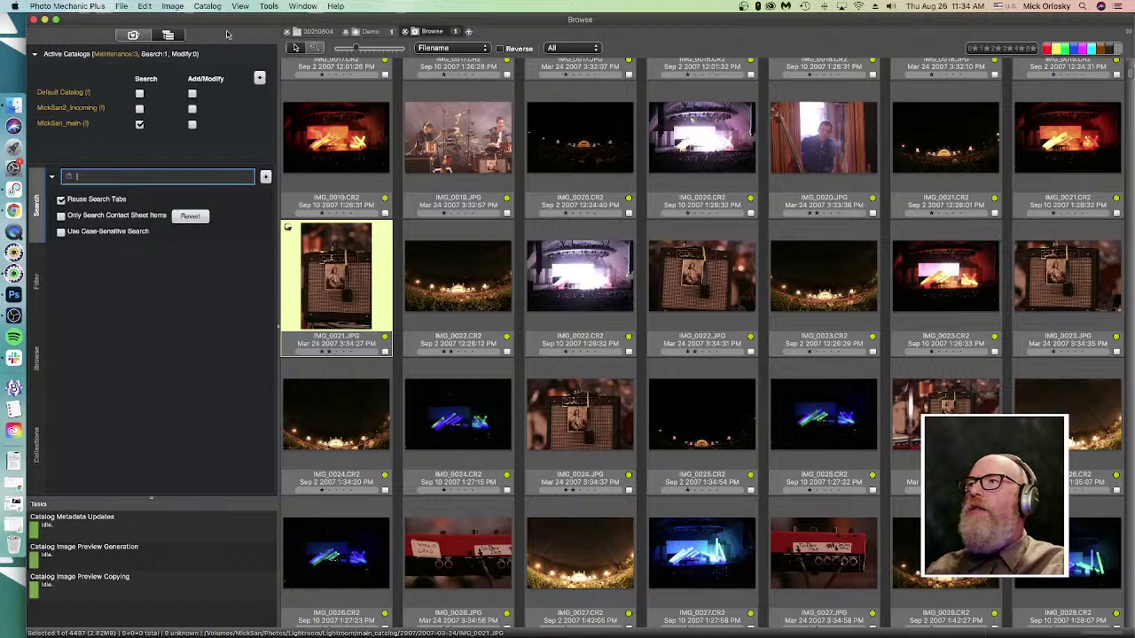
left_click(324, 251)
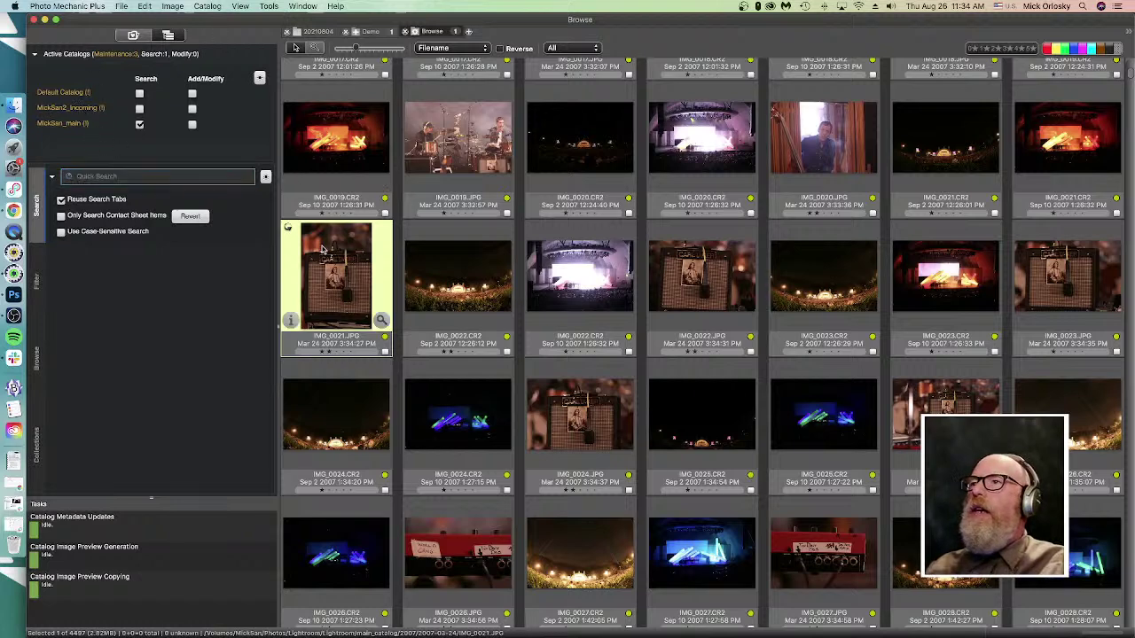
key("super+f")
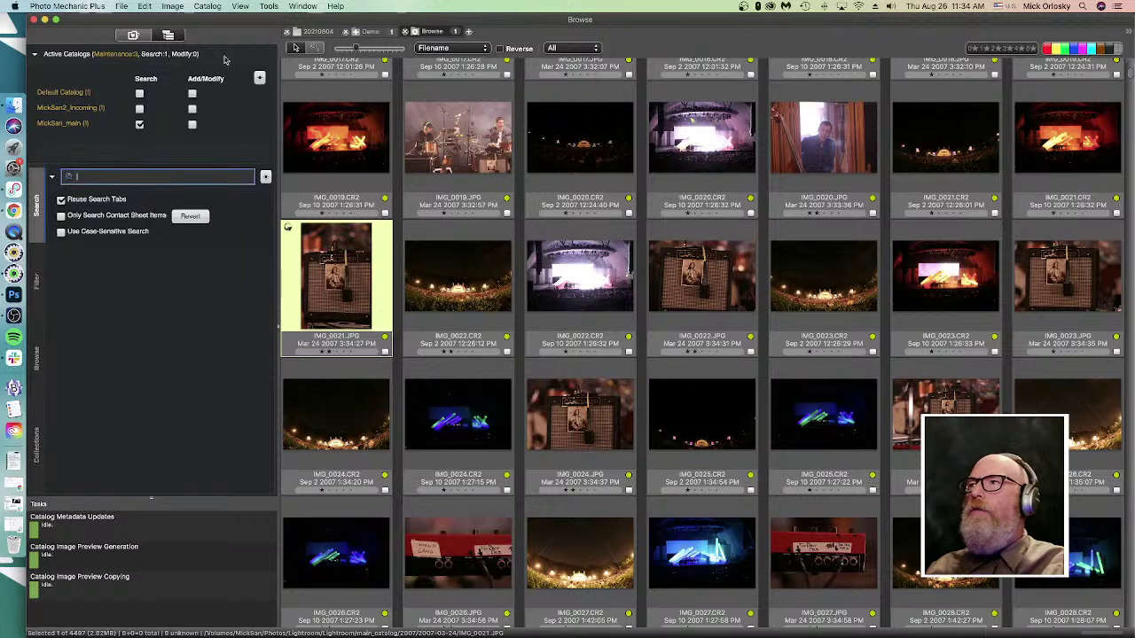
left_click(210, 7)
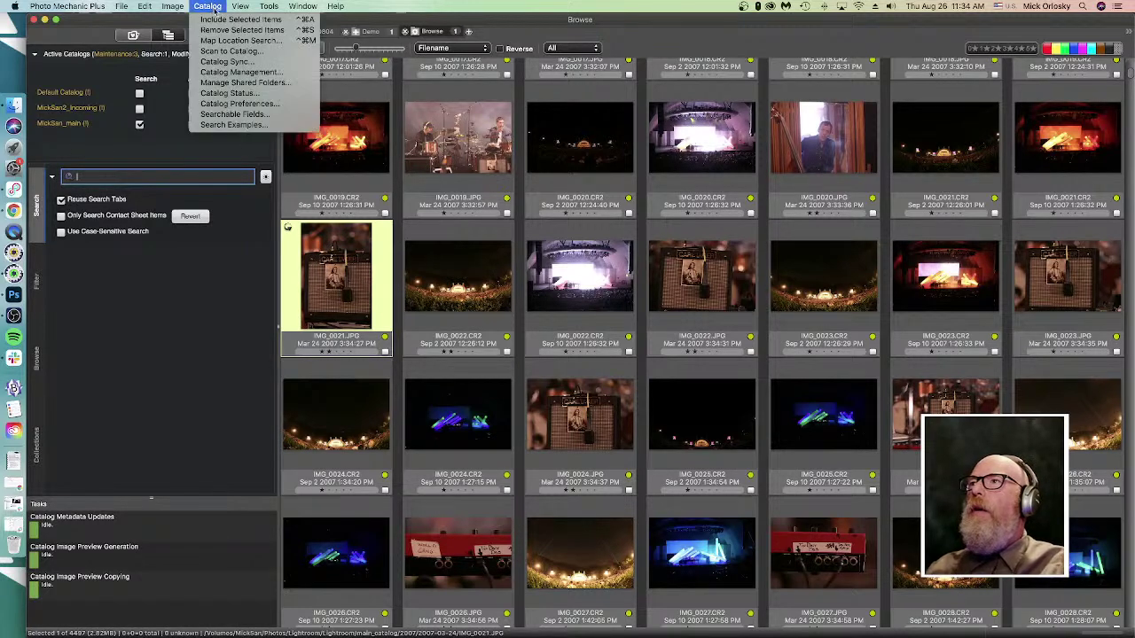
left_click(229, 72)
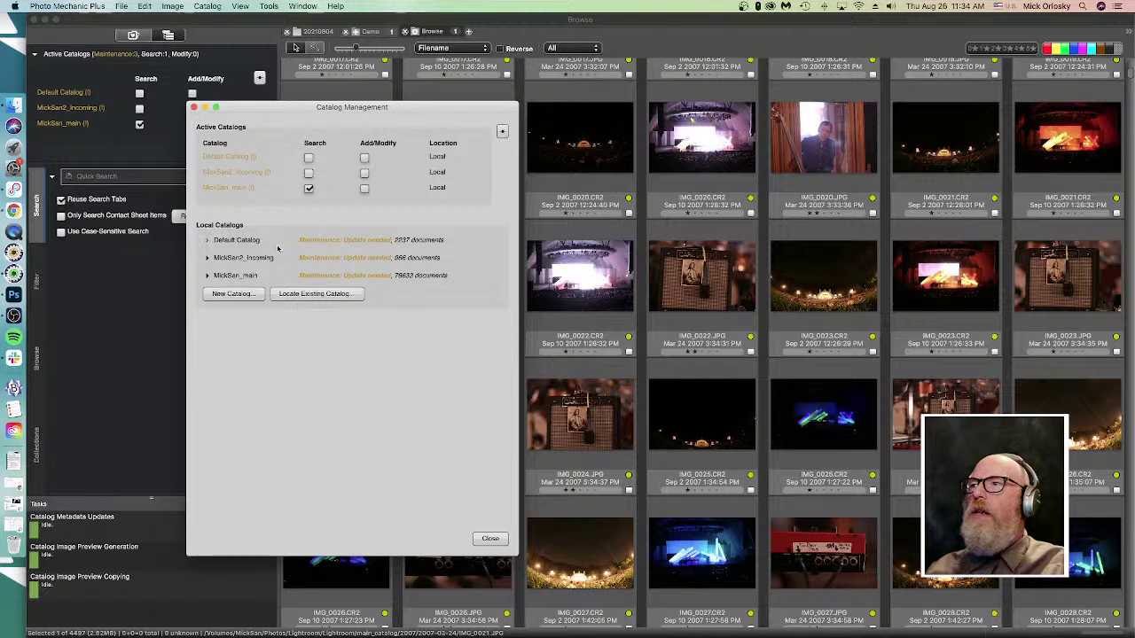
left_click(229, 259)
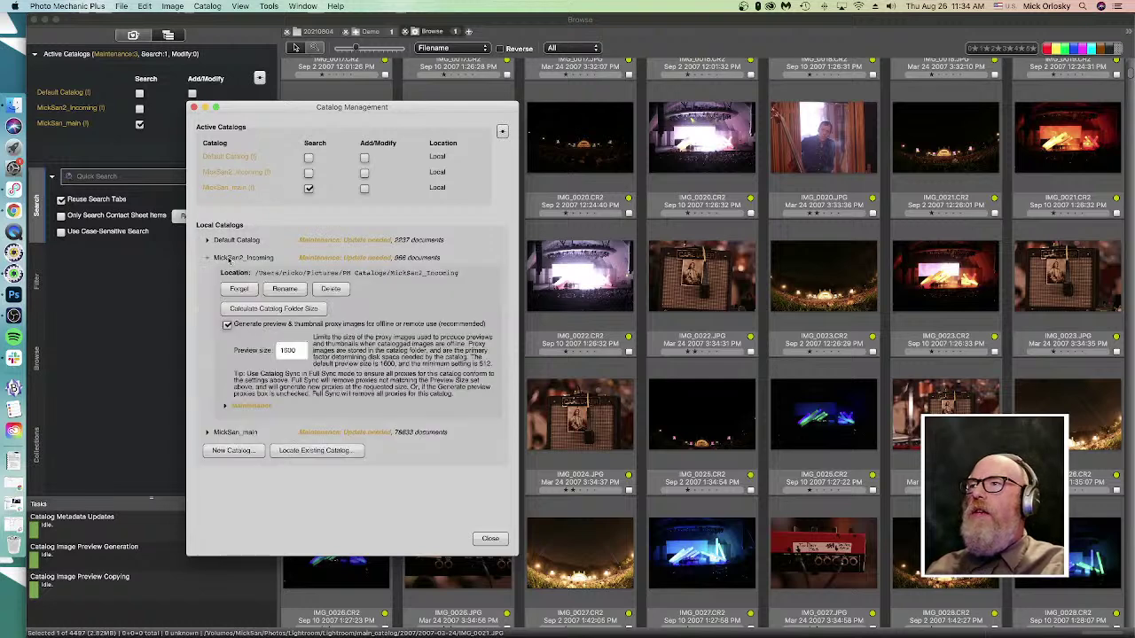
left_click(225, 407)
scroll(266, 390, "down", 2)
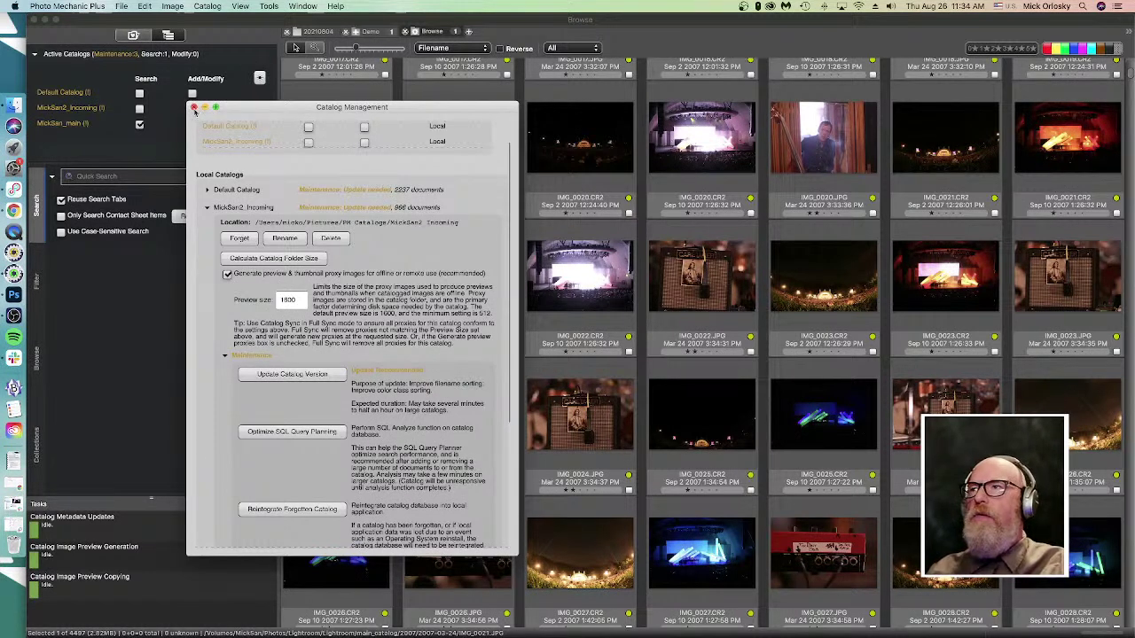
left_click(194, 109)
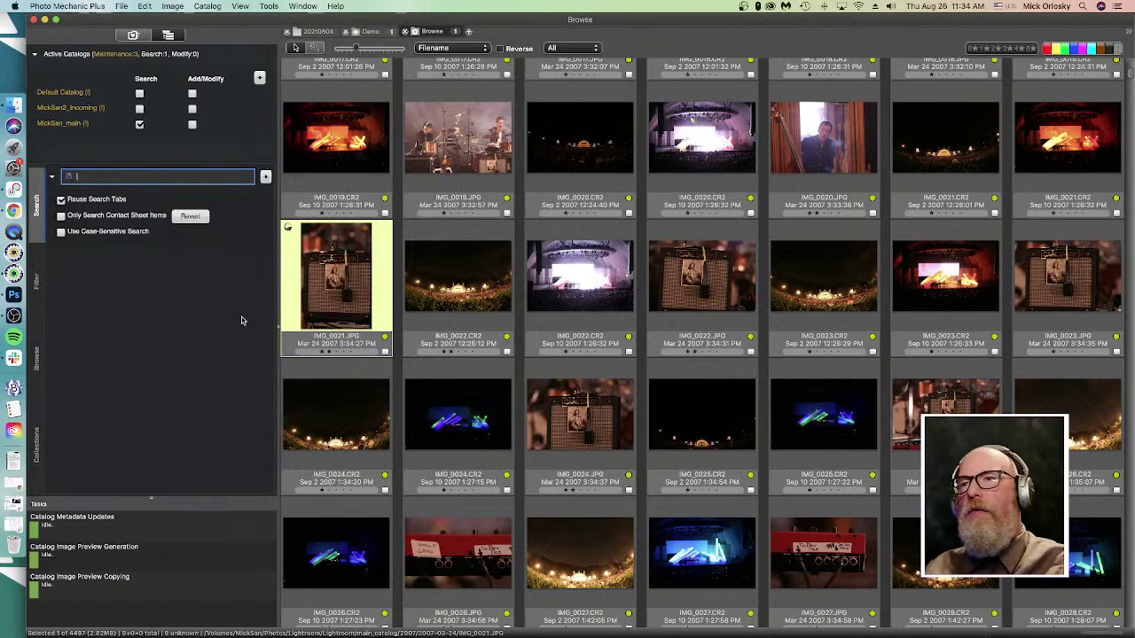
left_click(306, 323)
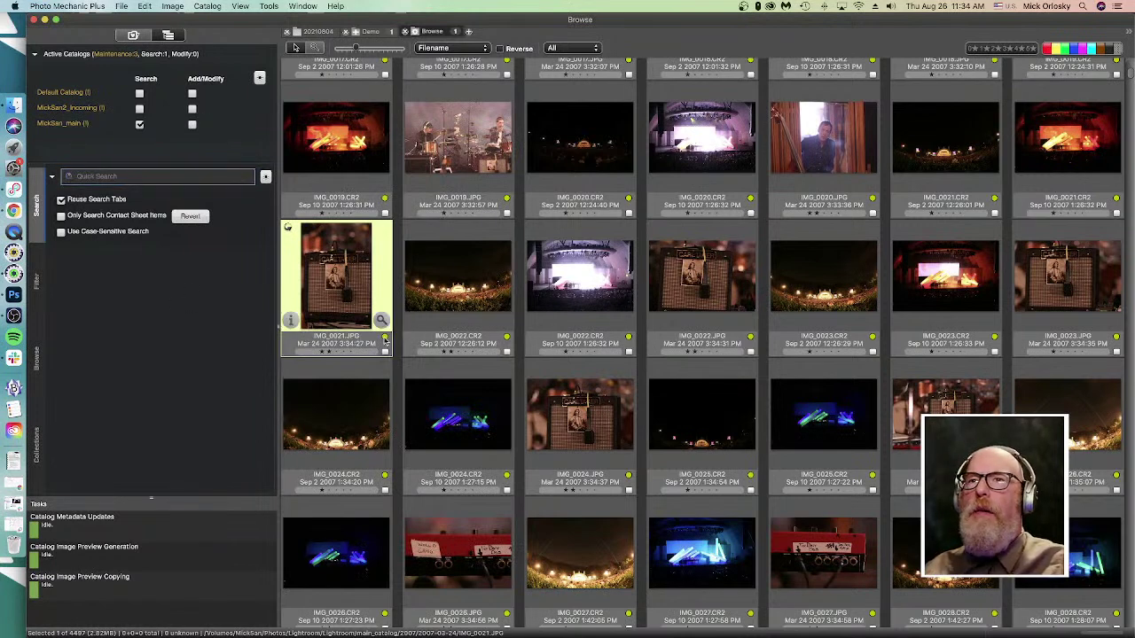
key("super+f")
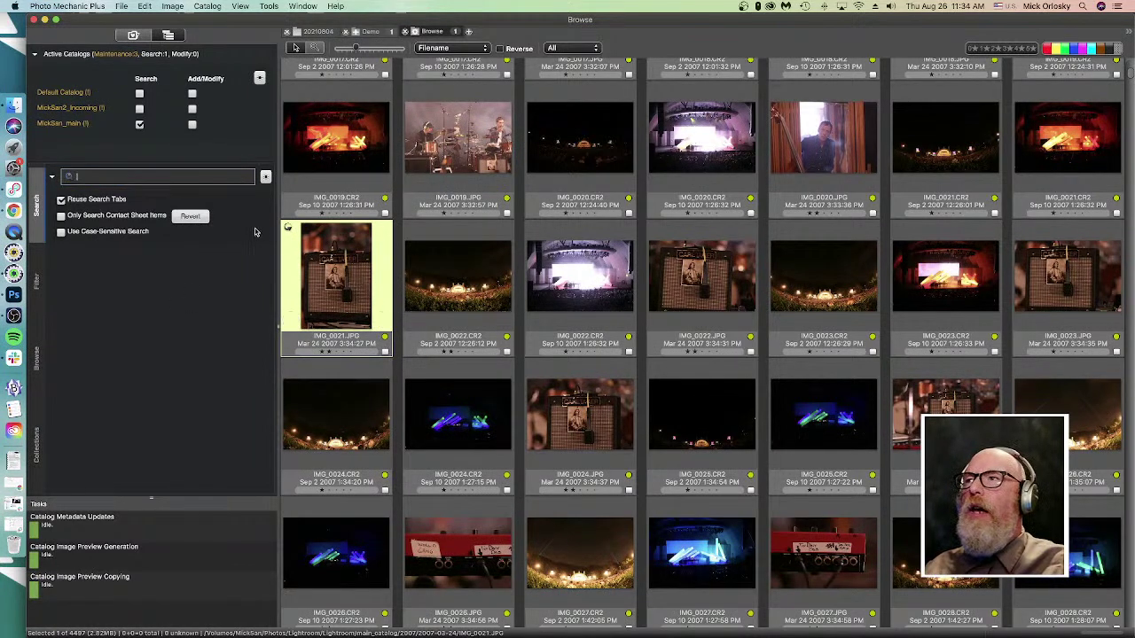
left_click(208, 7)
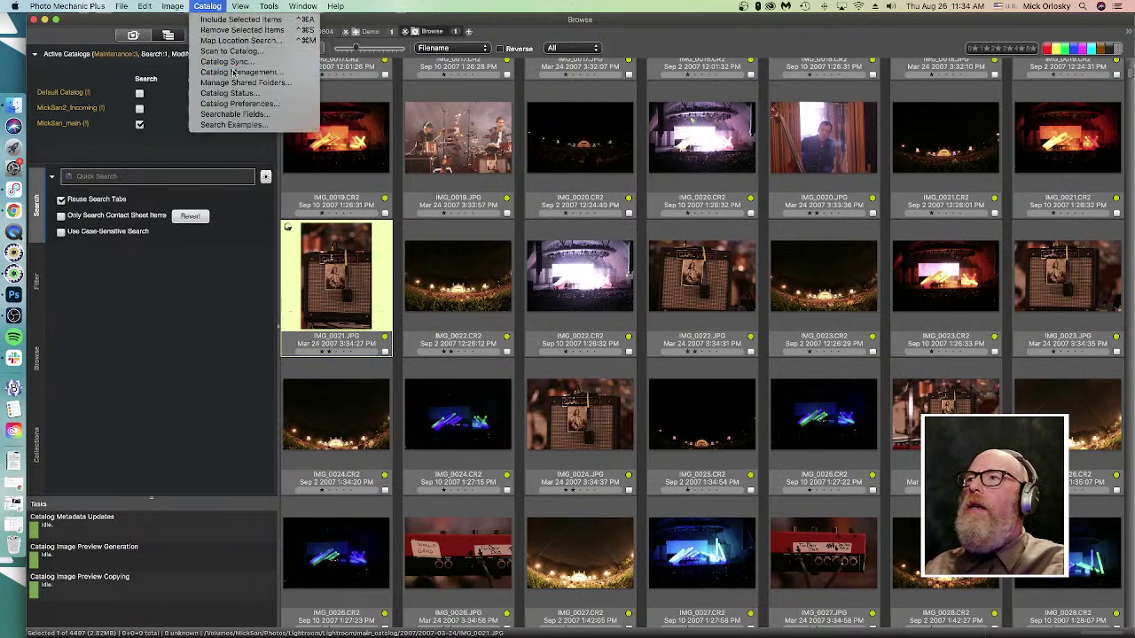
left_click(233, 72)
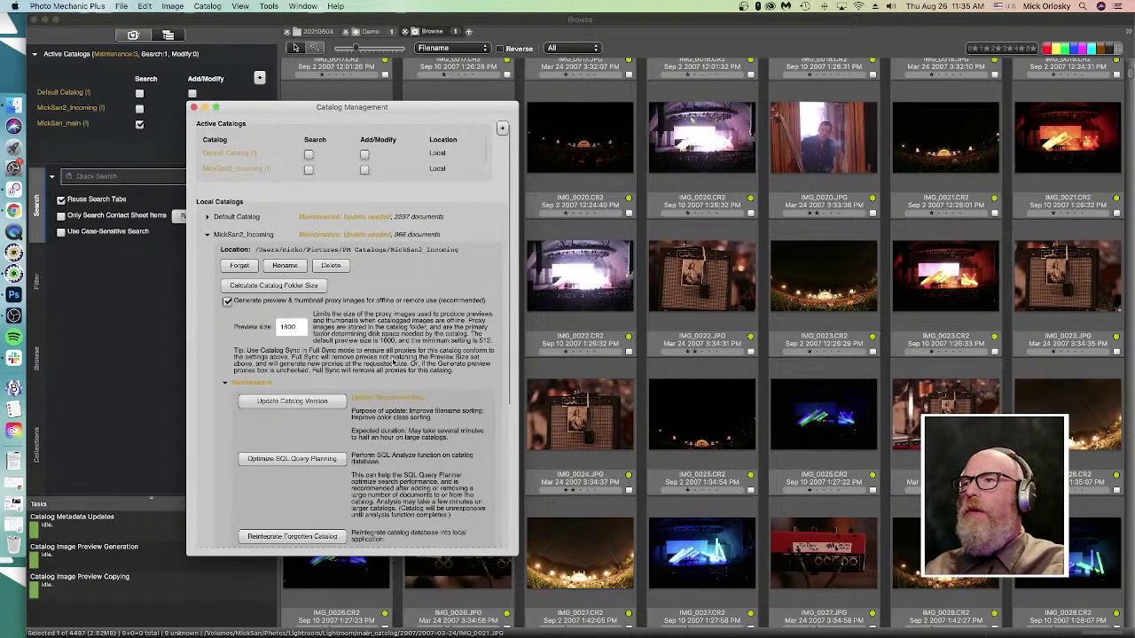
- Scroll through the MickSan2_Incoming maintenance options, then close Catalog Management
scroll(368, 364, "down", 1)
scroll(368, 363, "down", 1)
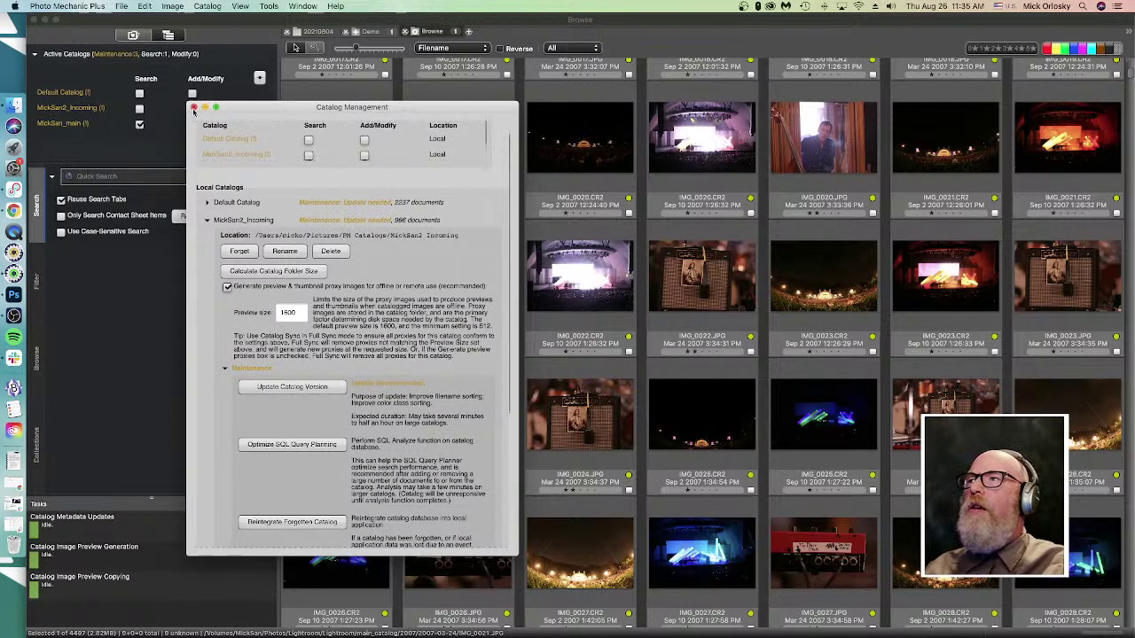
left_click(194, 107)
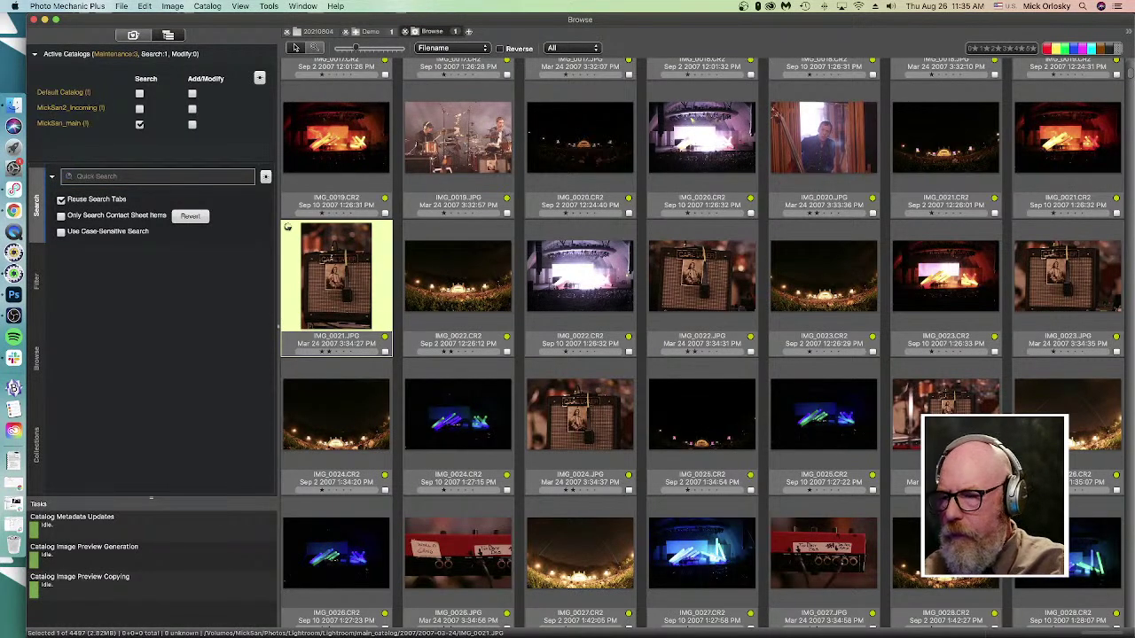
- Select IMG_0022.CR2, move to the next photo, then focus the Quick Search field
left_click(461, 280)
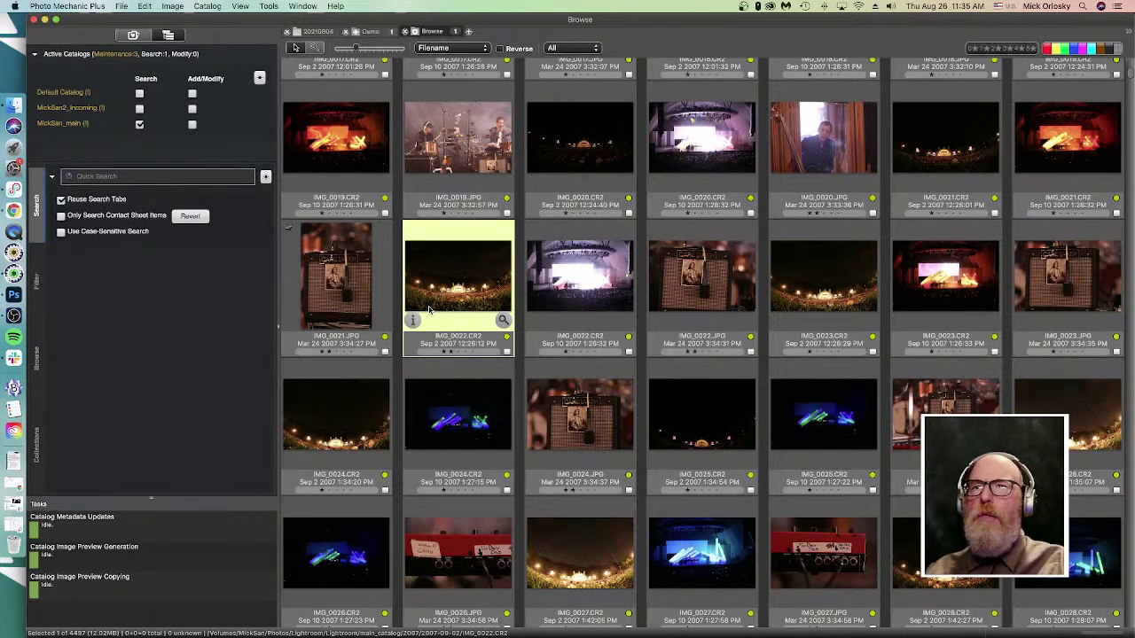
key("Right")
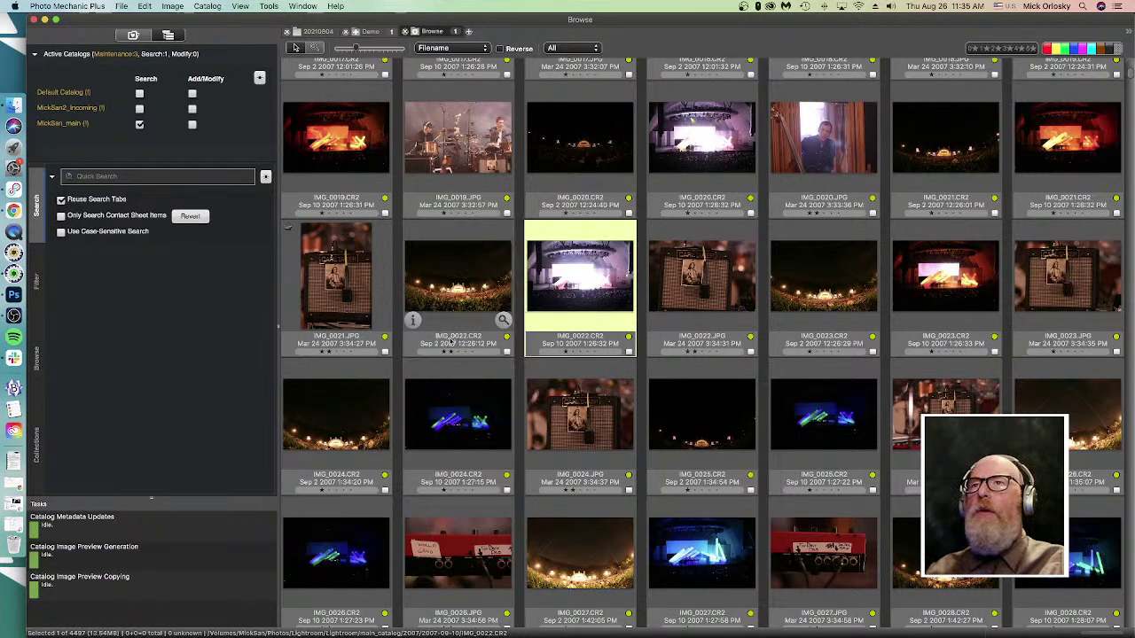
scroll(407, 390, "down", 5)
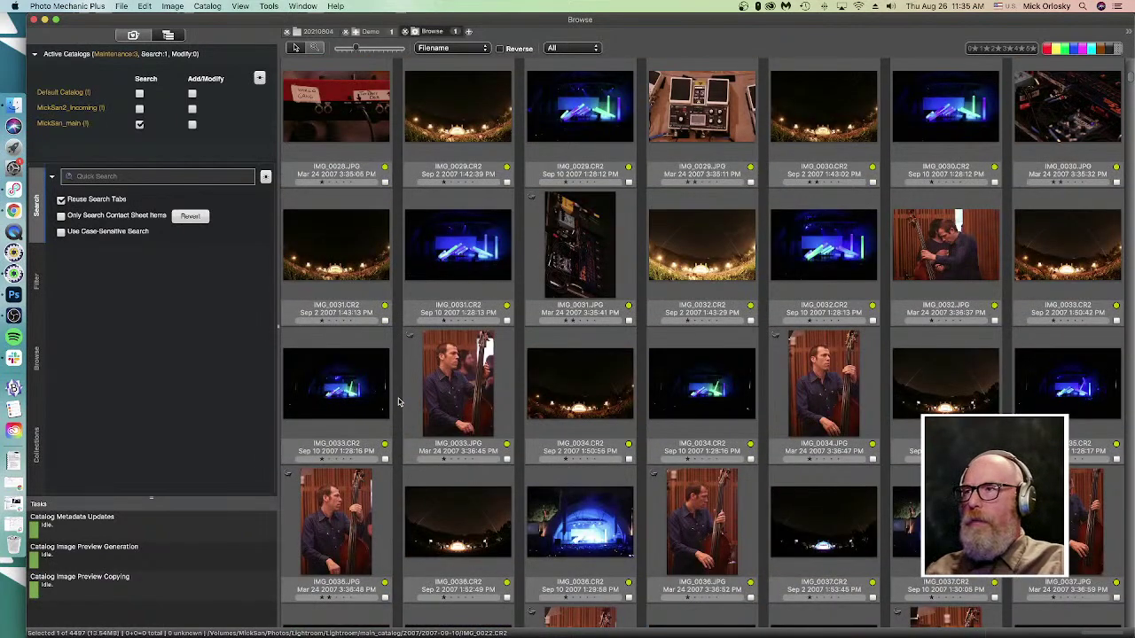
left_click(71, 177)
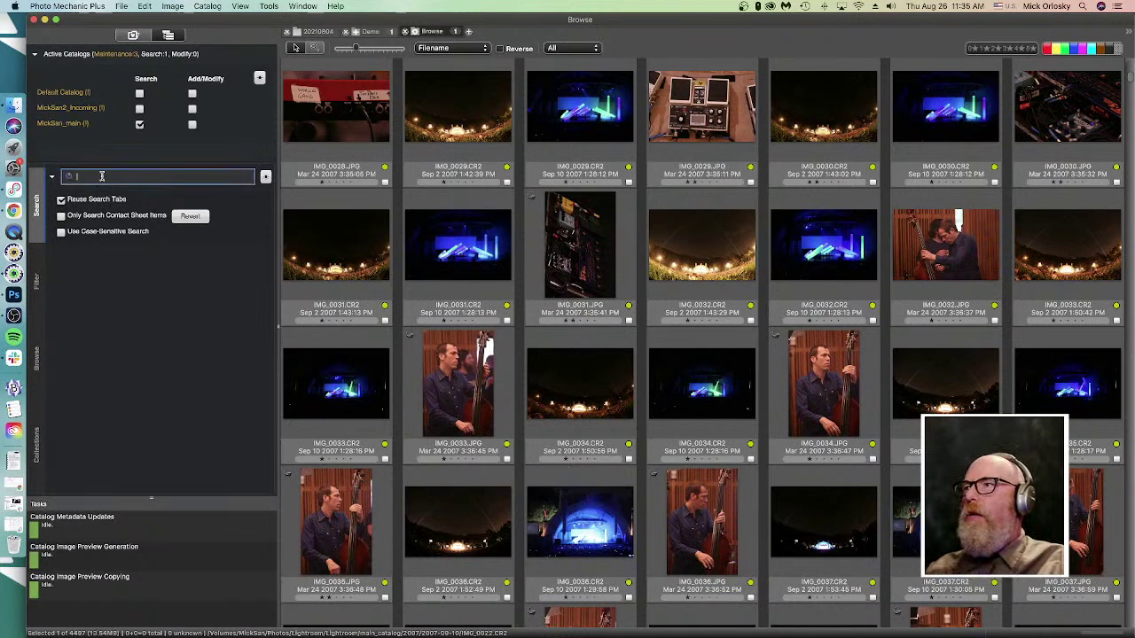
- Quick-search the catalog for 'music' and select the 013-2.jpg result in Search 1
type("mus")
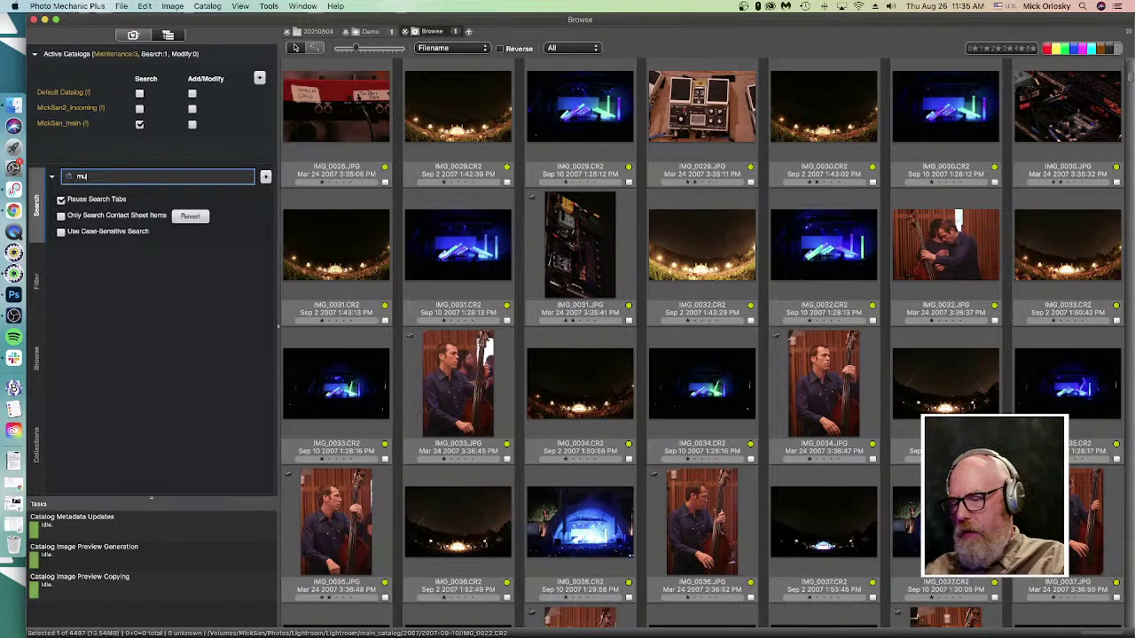
type("ic")
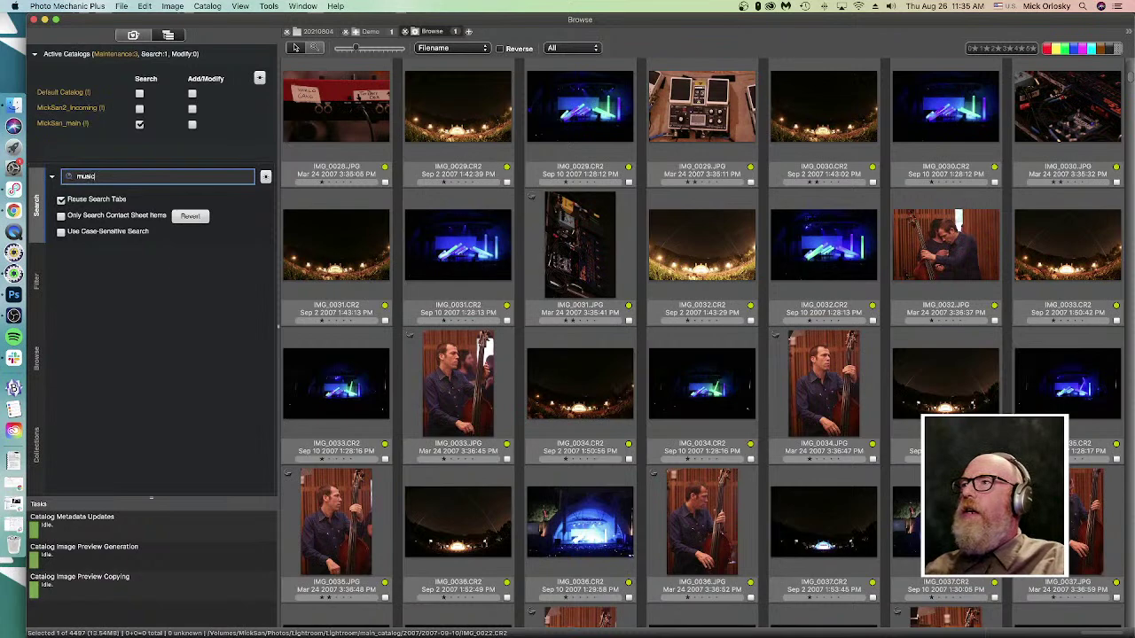
key("Return")
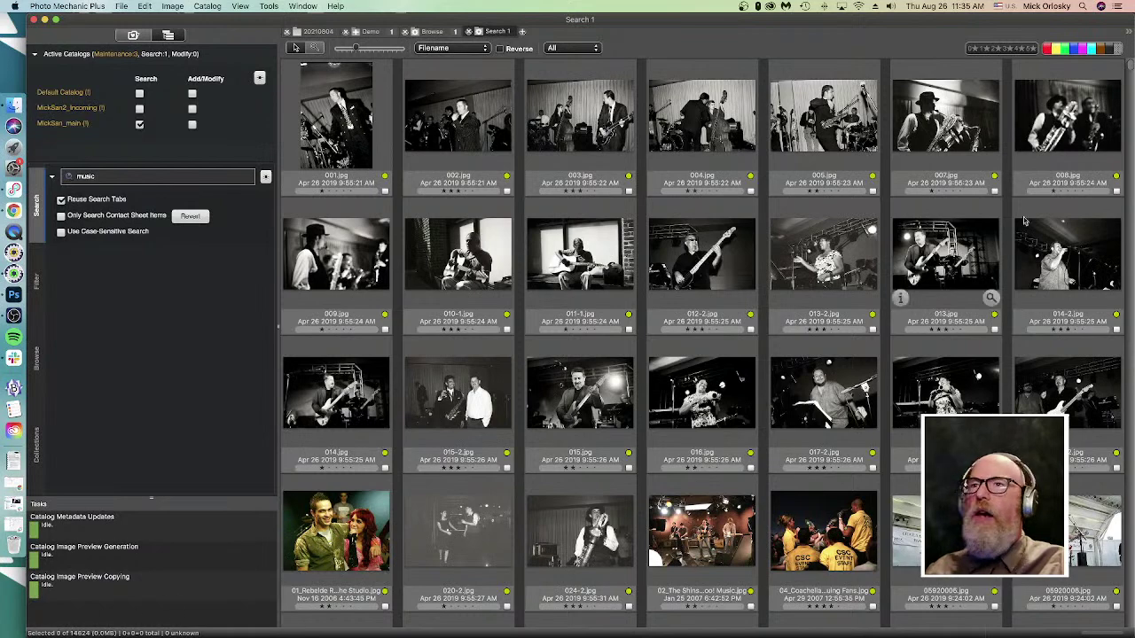
left_click(789, 280)
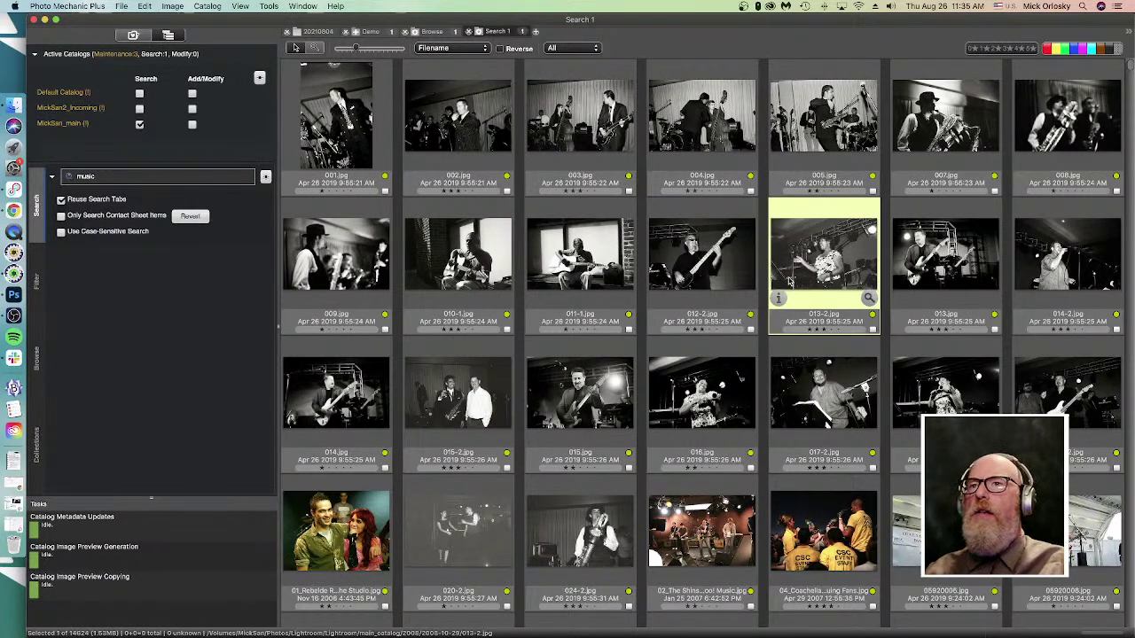
- Browse down through the music results and select the fyf_thesoftpack-1079 photo
key("Down")
key("Down")
key("Down")
key("Down")
key("Down")
key("Down")
key("Down")
key("Down")
key("Down")
key("Down")
key("Down")
key("Down")
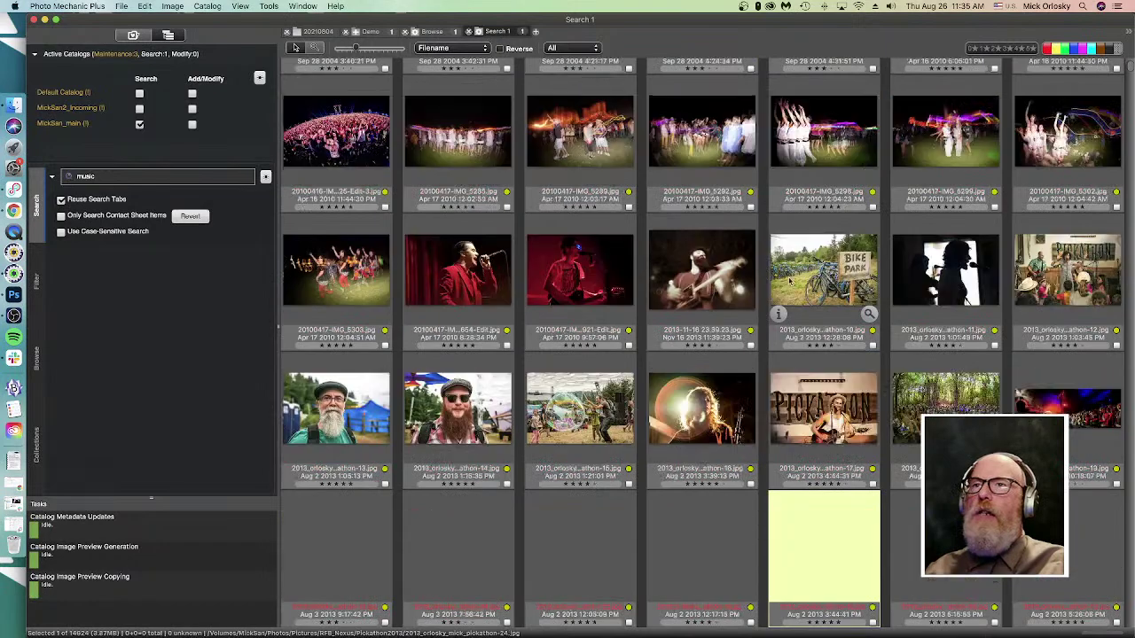
key("Down")
key("Down")
key("Down")
key("Down")
key("Down")
key("Down")
key("Down")
key("Down")
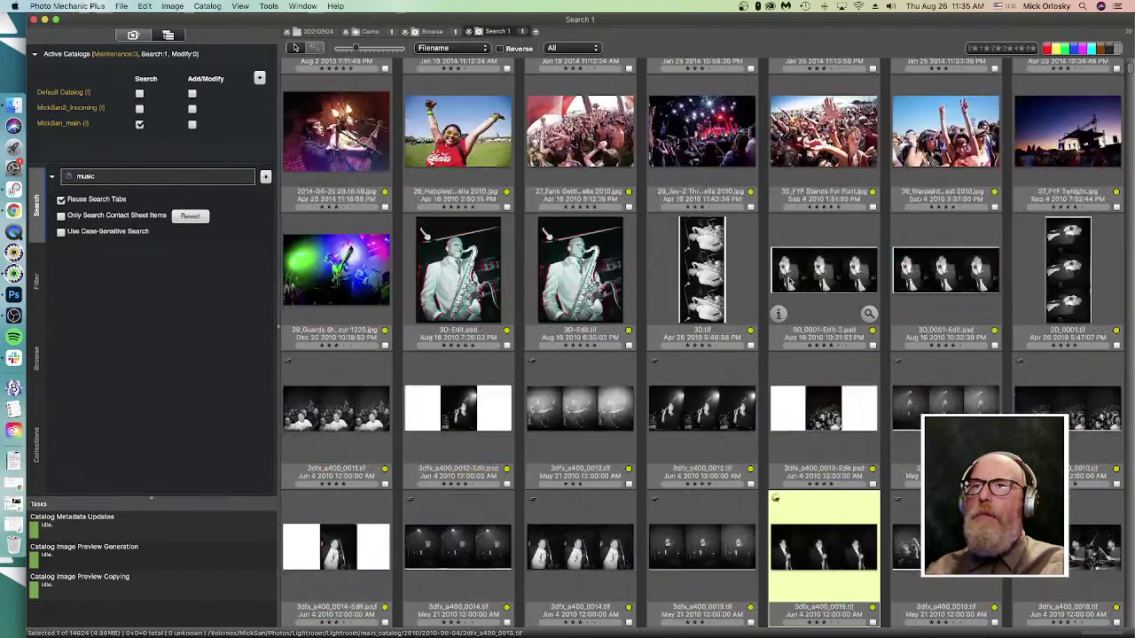
key("Down")
key("Down")
key("Down")
key("Down")
key("Down")
key("Down")
key("Down")
key("Down")
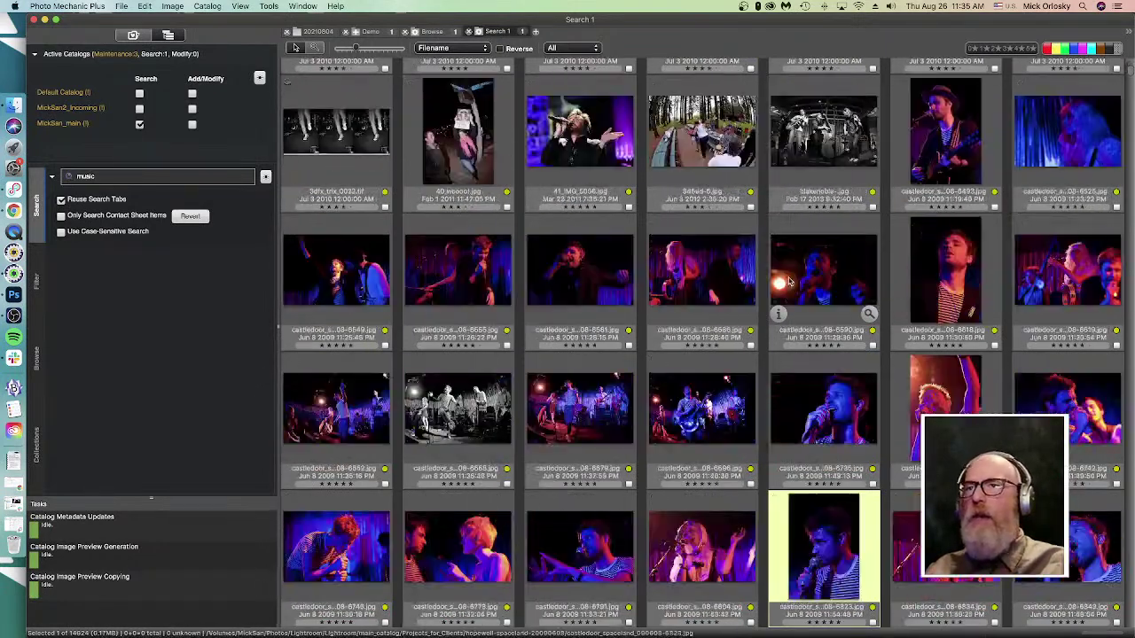
key("Down")
key("Down")
key("Down")
key("Down")
key("Down")
key("Down")
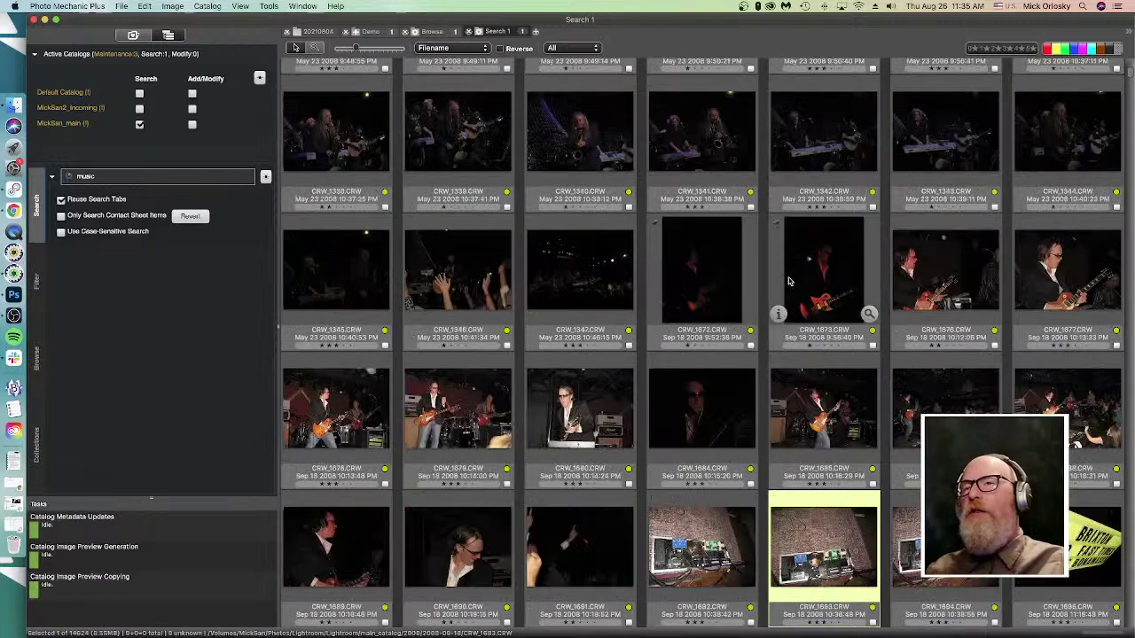
scroll(372, 392, "down", 4)
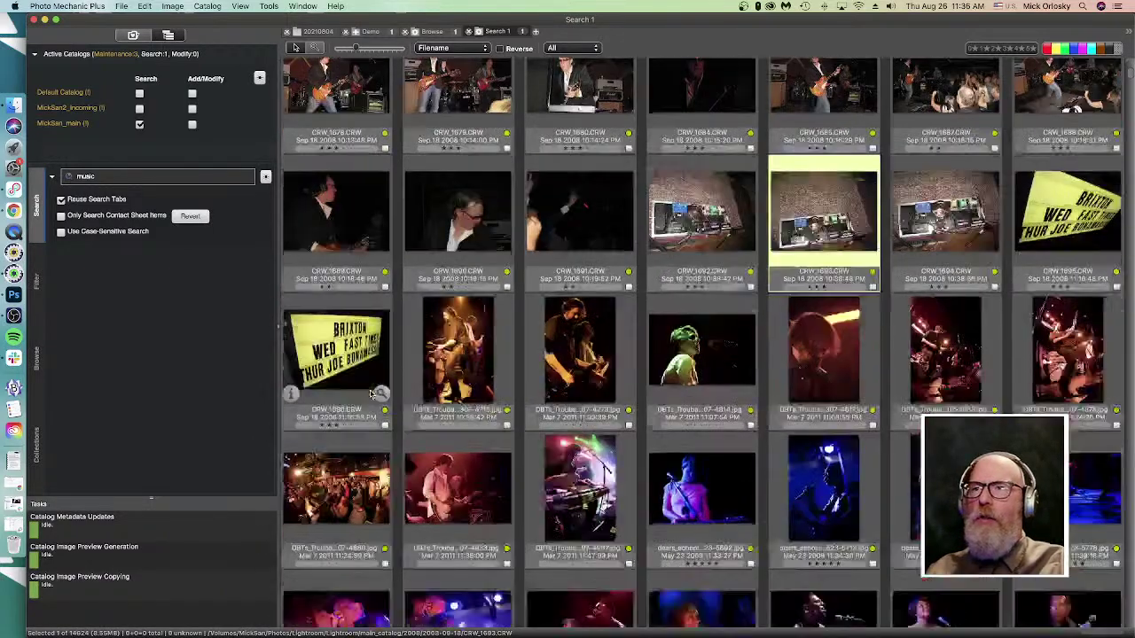
scroll(372, 393, "down", 15)
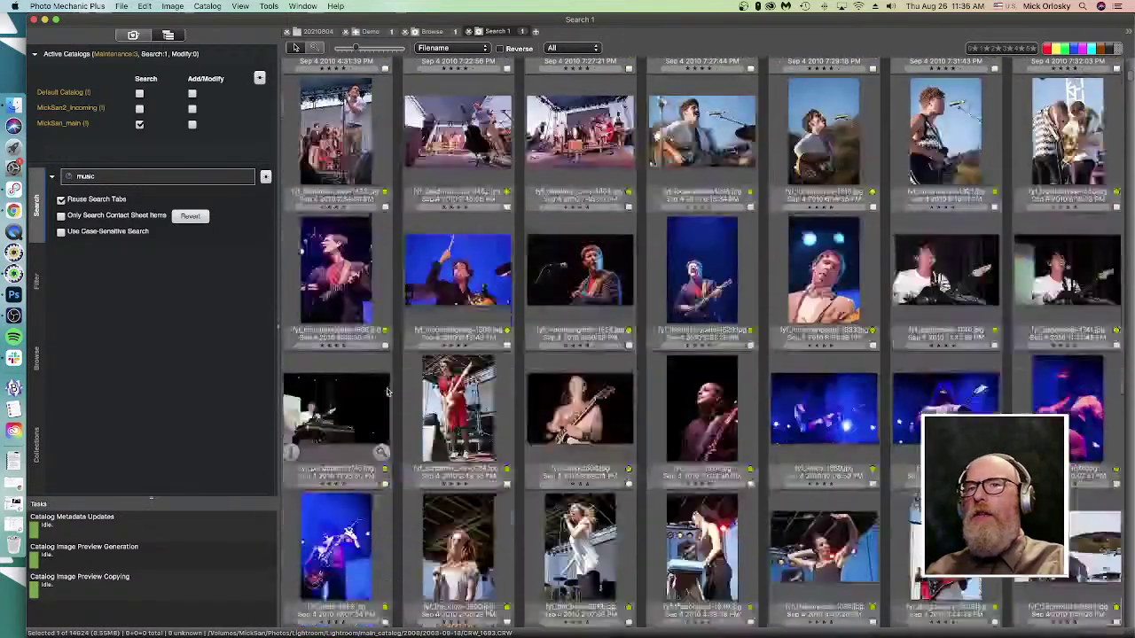
scroll(388, 393, "down", 2)
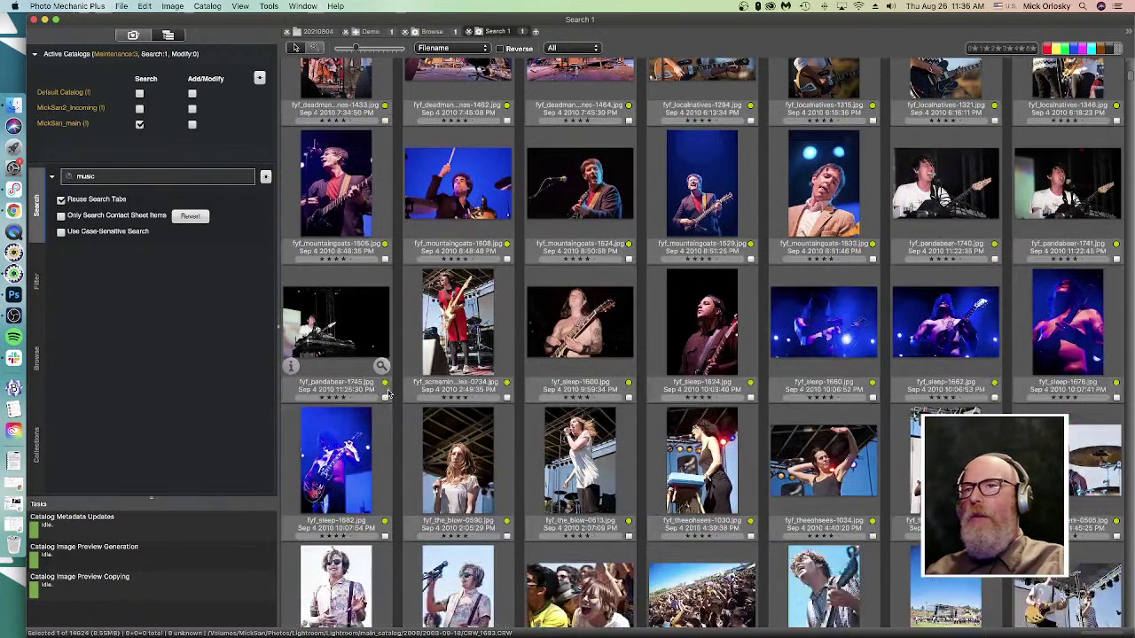
scroll(388, 392, "down", 6)
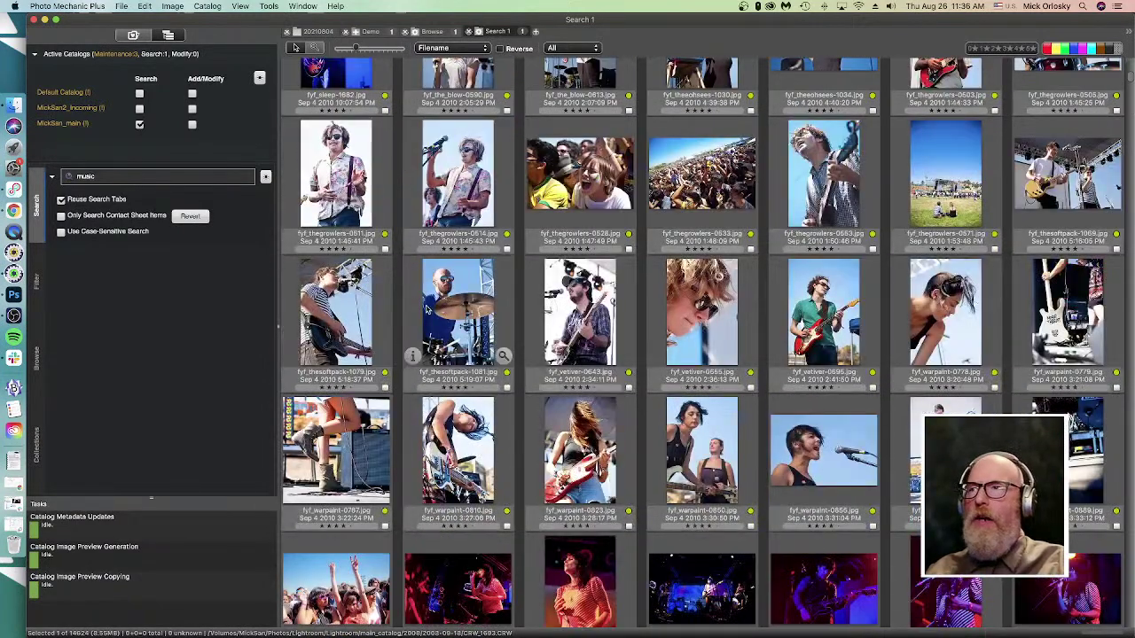
left_click(380, 326)
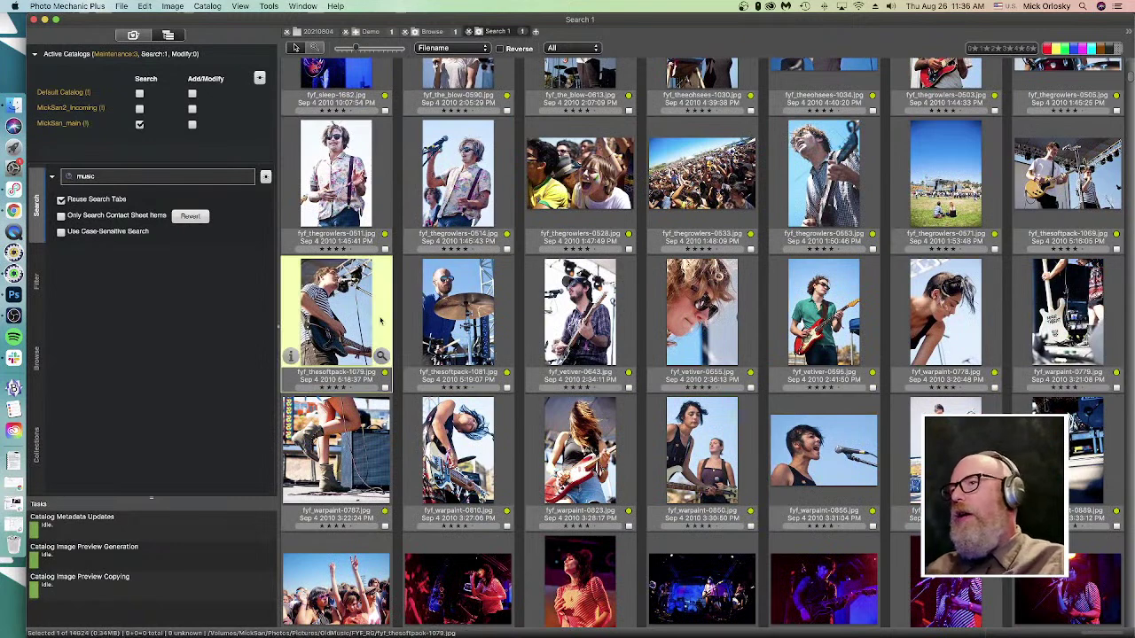
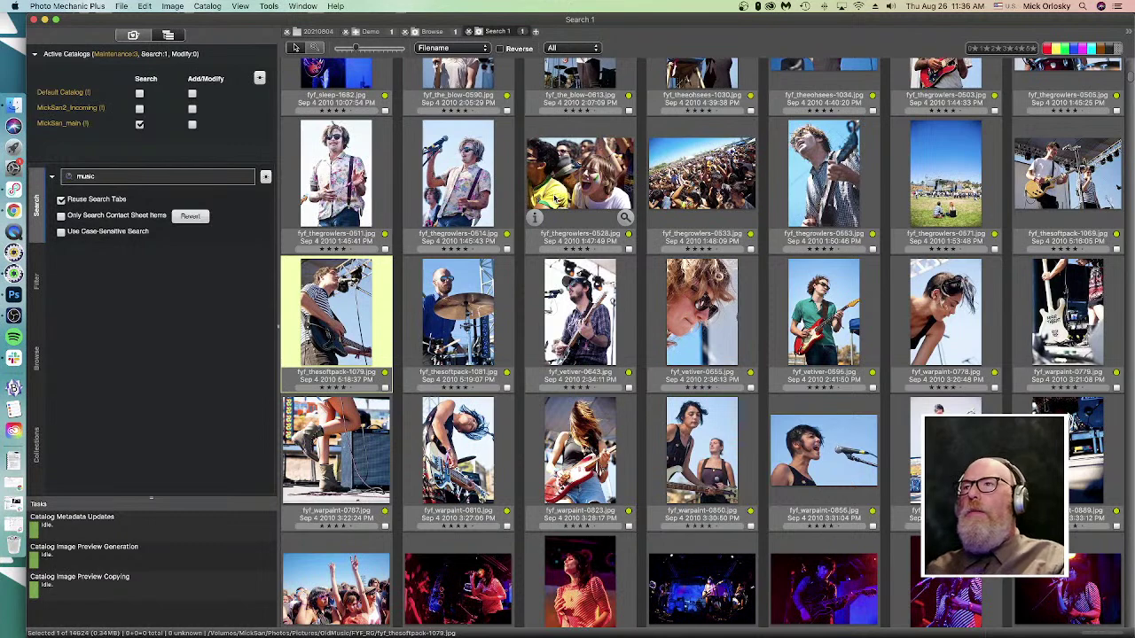
- Deselect all photos, scroll through the 'music' Search 1 results, and focus the search field
left_click(520, 326)
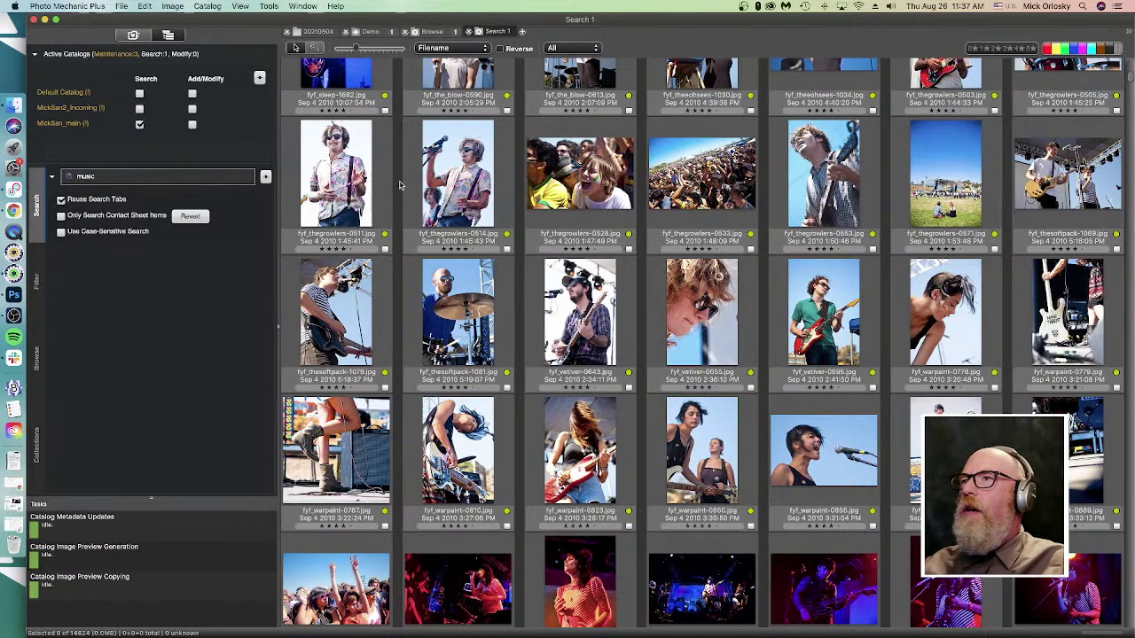
scroll(464, 387, "up", 5)
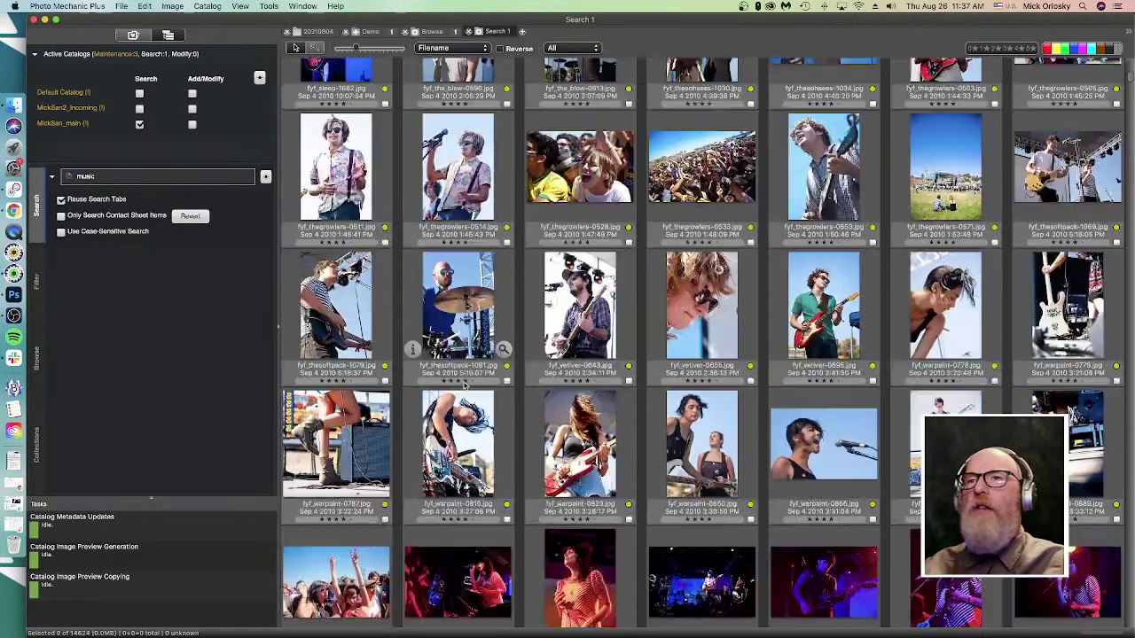
scroll(464, 387, "up", 10)
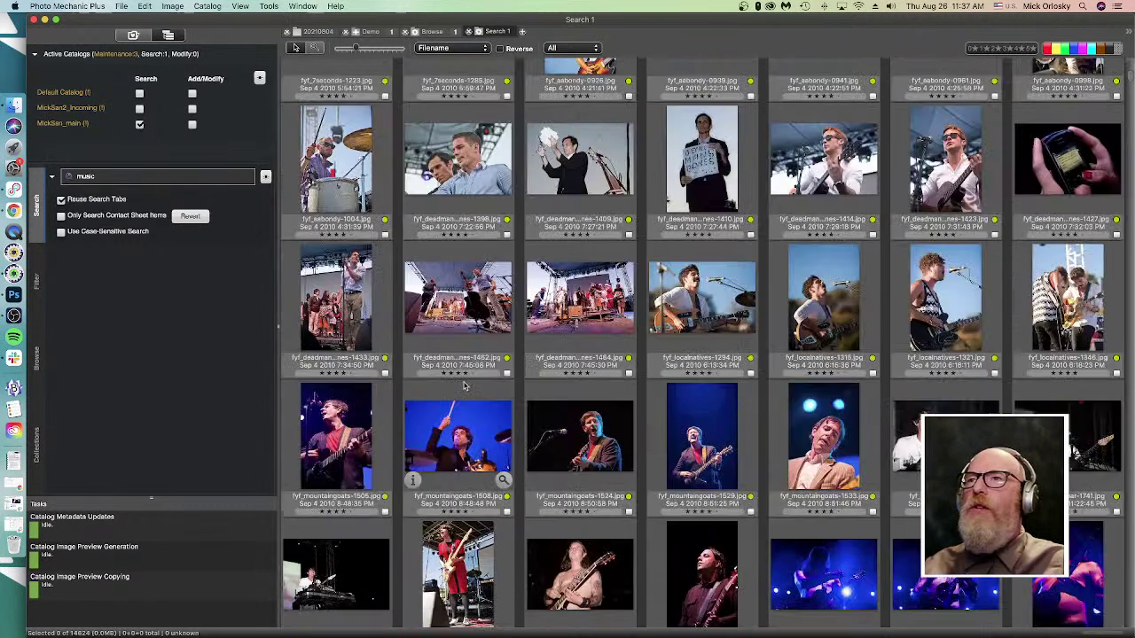
scroll(453, 355, "down", 10)
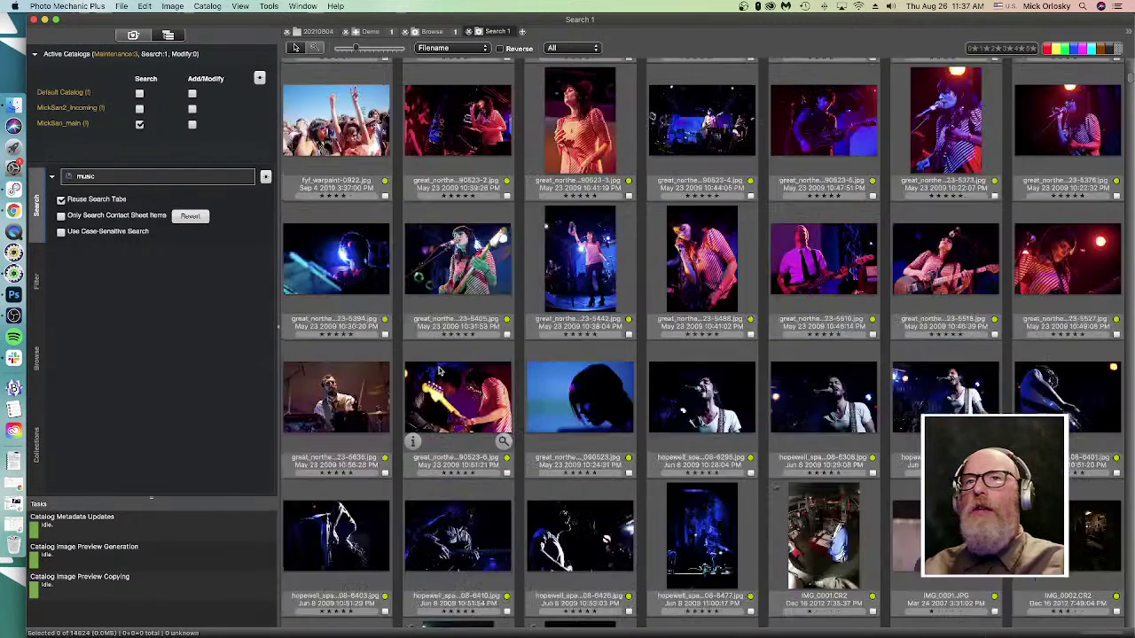
scroll(440, 370, "down", 2)
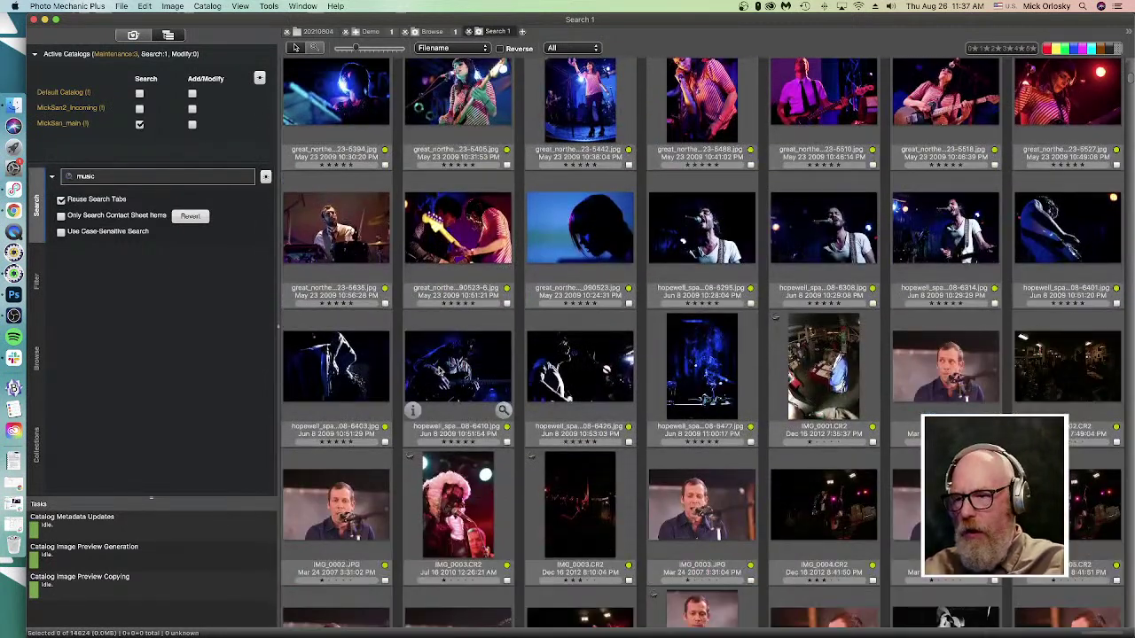
scroll(438, 370, "down", 1)
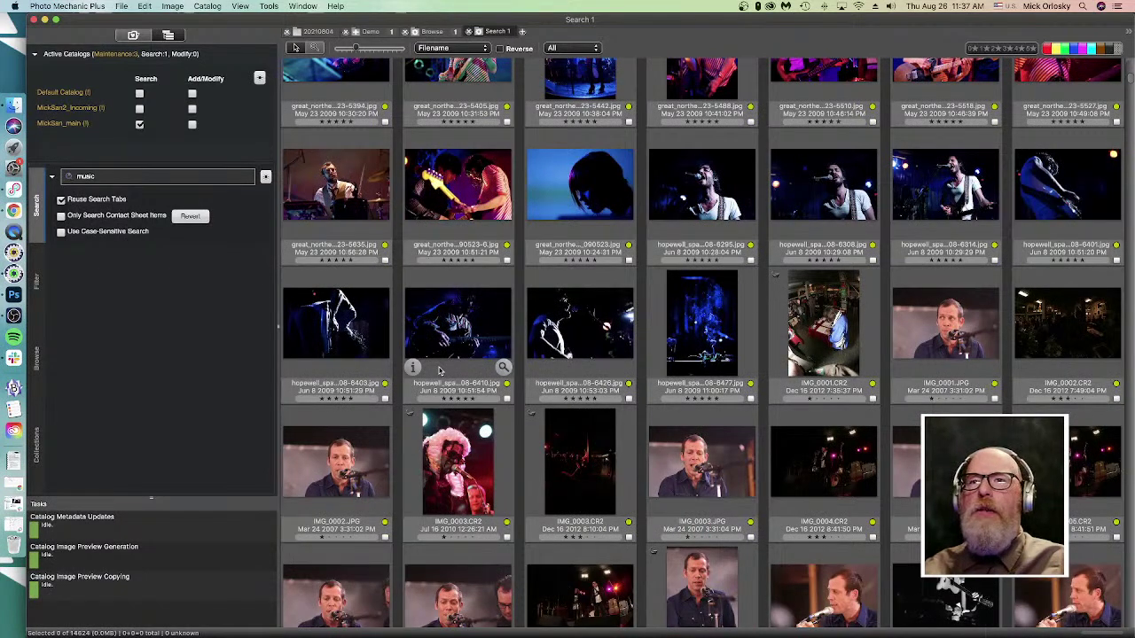
scroll(438, 371, "down", 8)
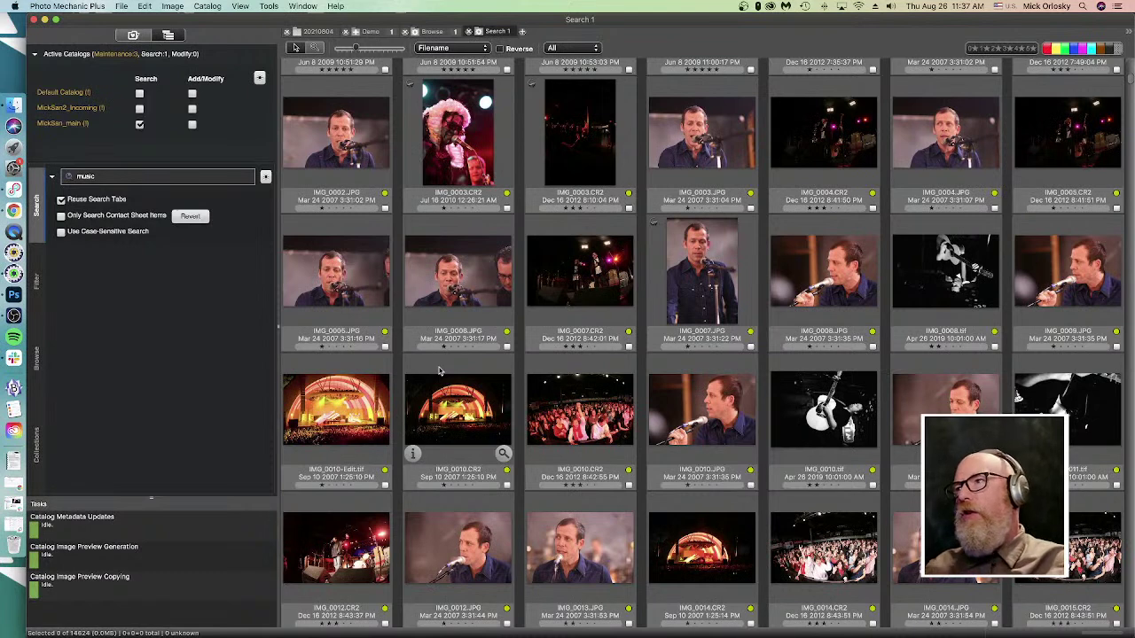
left_click(152, 181)
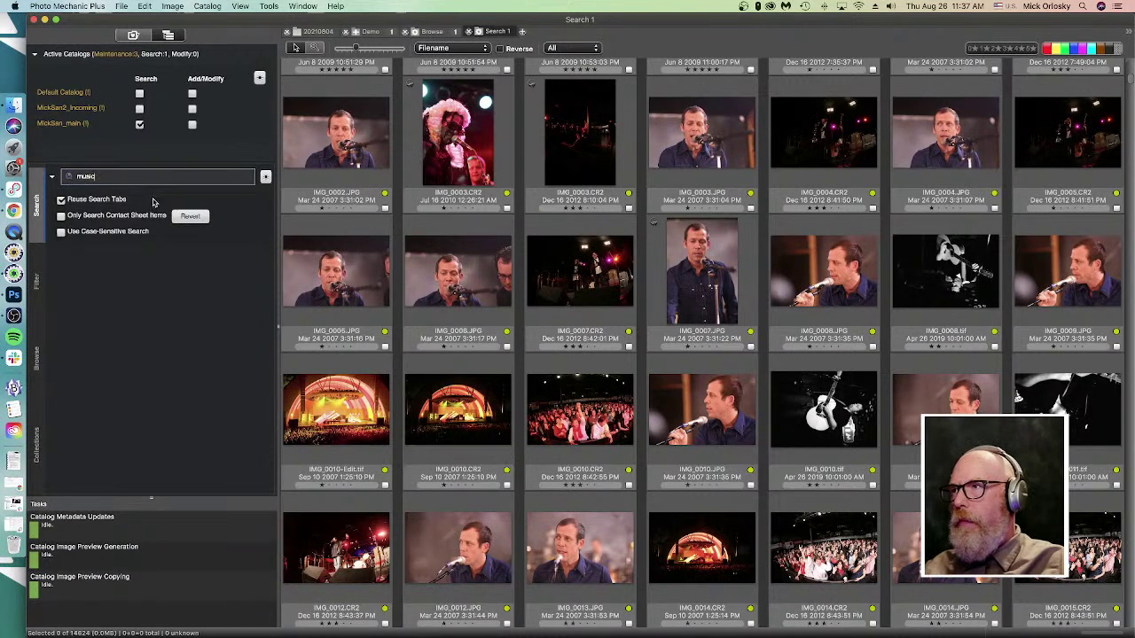
- Start a new catalog filter limited to four-star photos
left_click(36, 359)
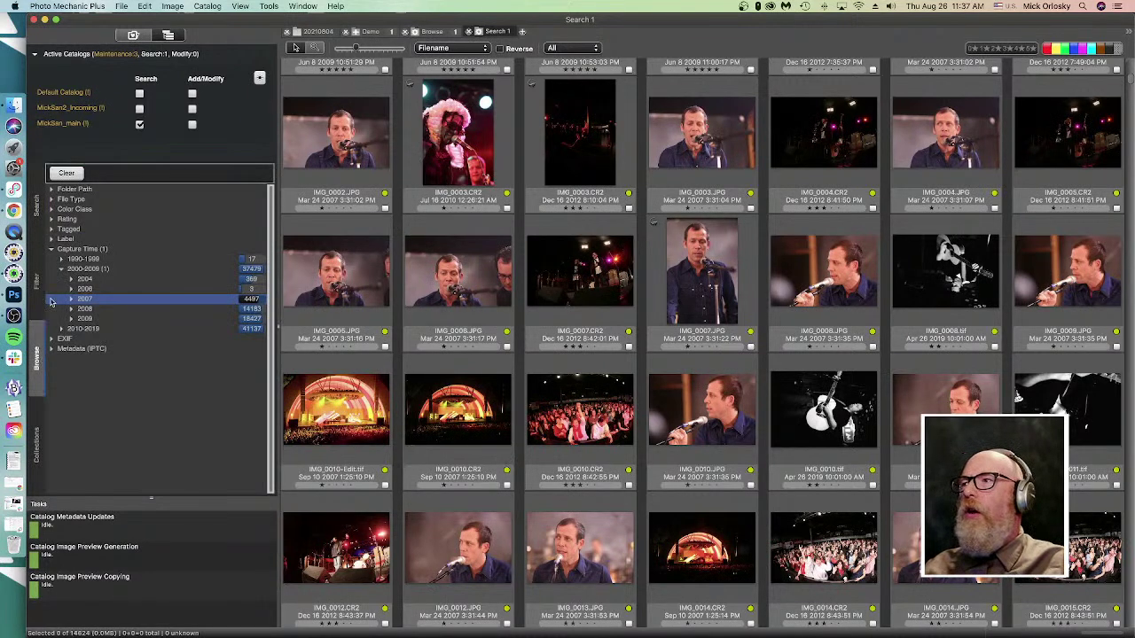
left_click(40, 289)
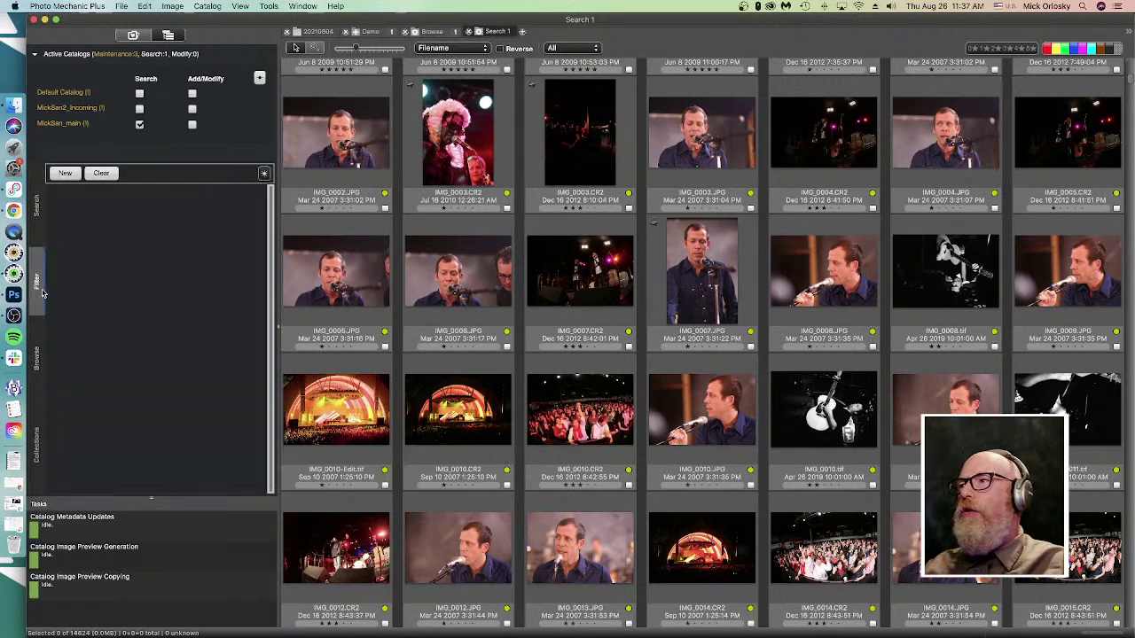
left_click(65, 172)
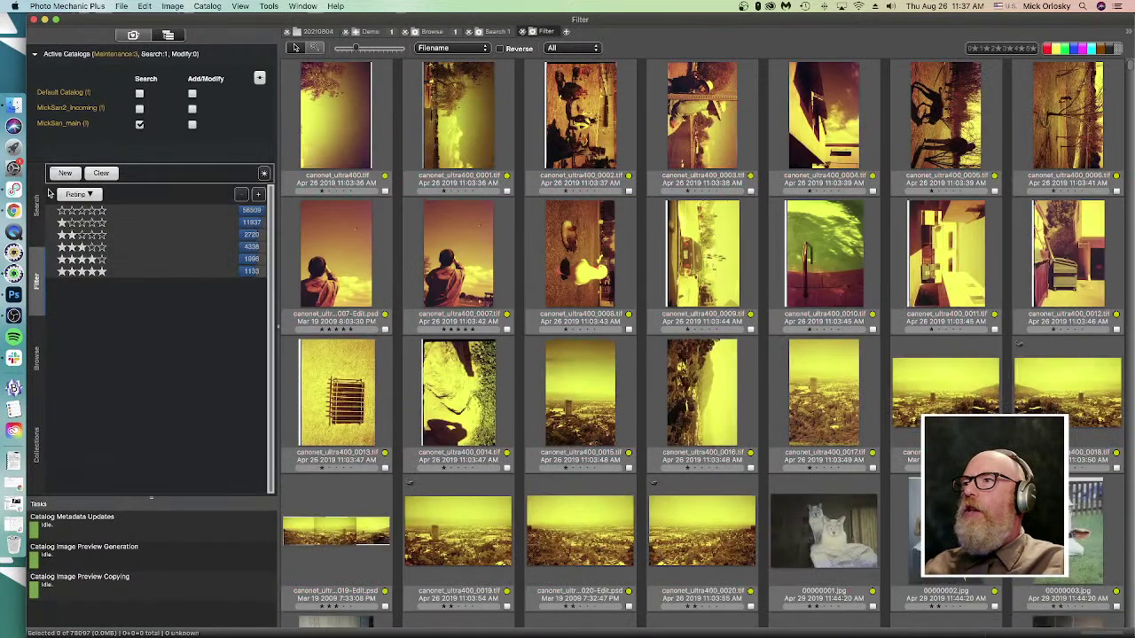
left_click(101, 260)
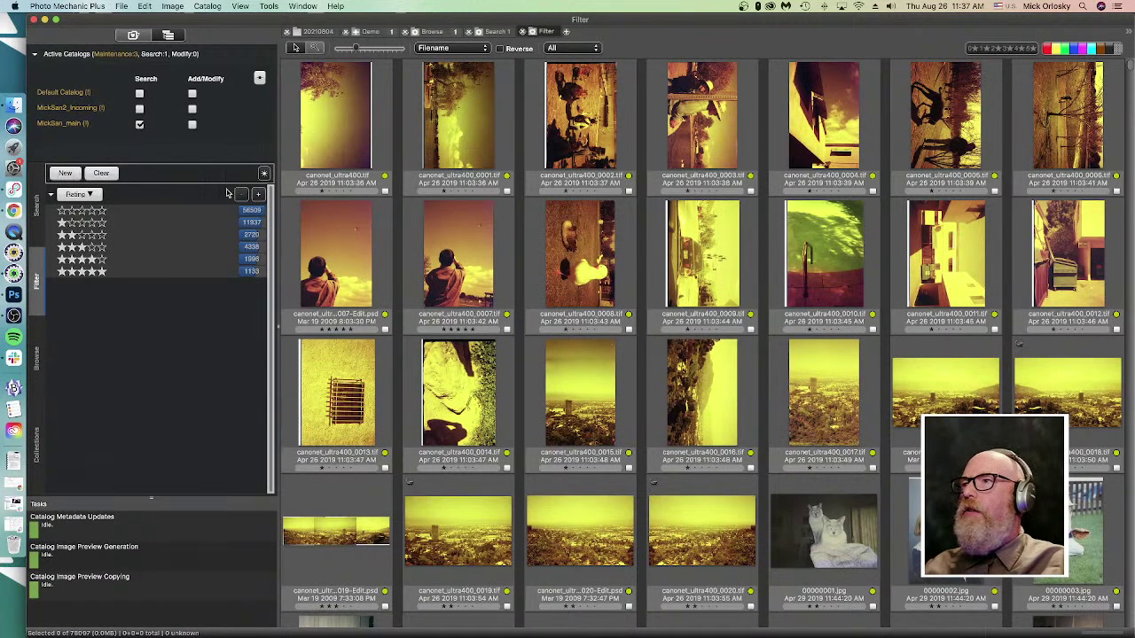
- Add a Keywords section to the filter and filter by the 'music' keyword
left_click(257, 195)
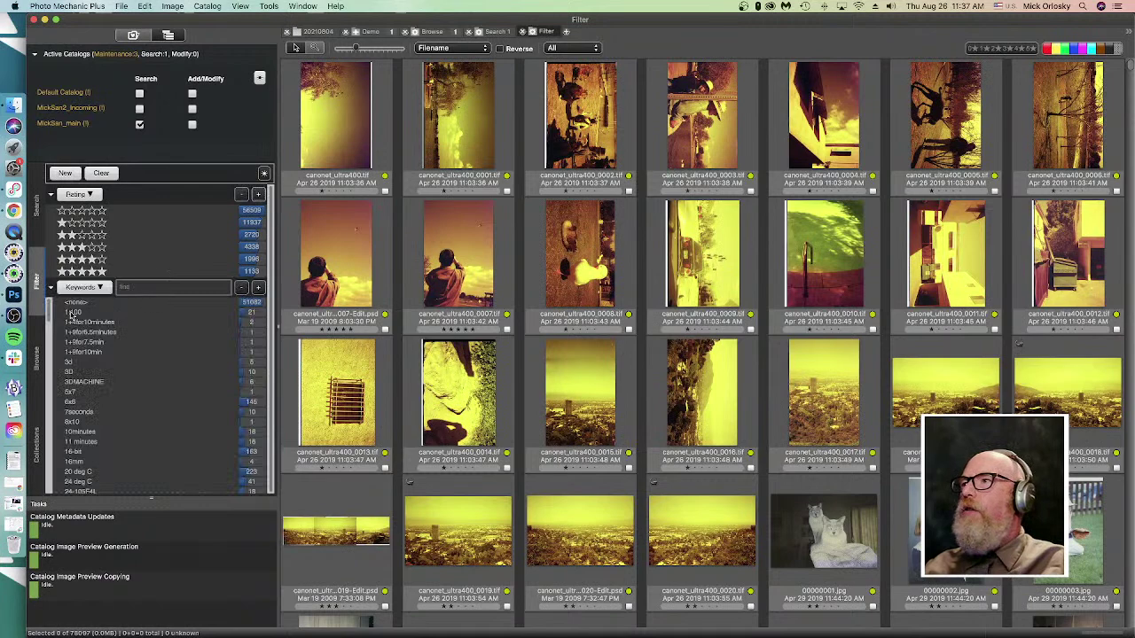
left_click(160, 289)
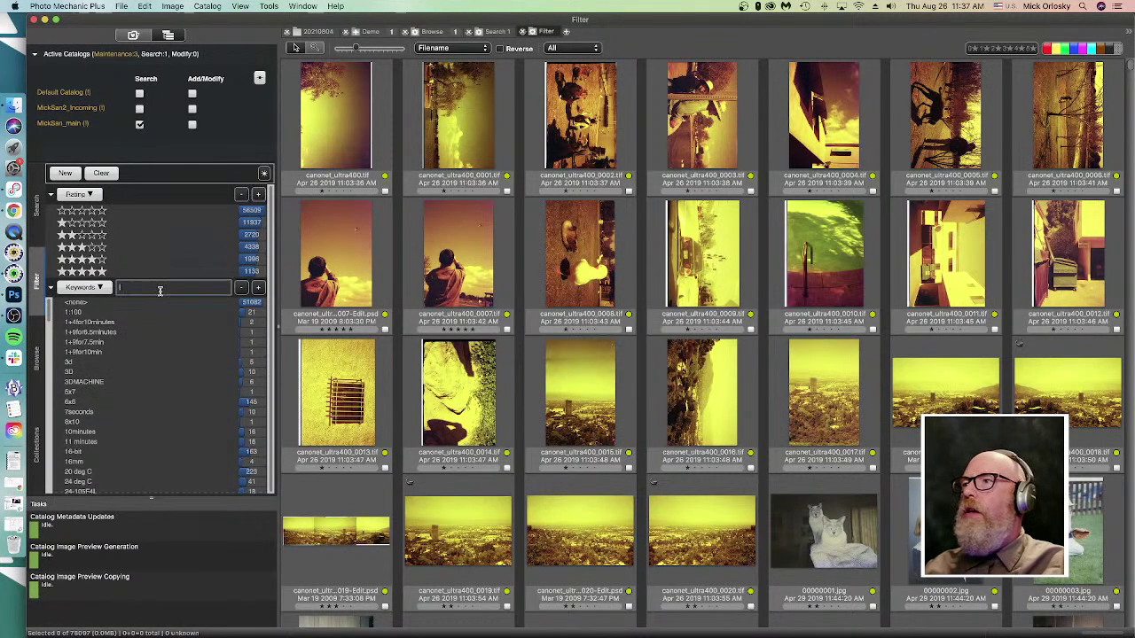
type("music")
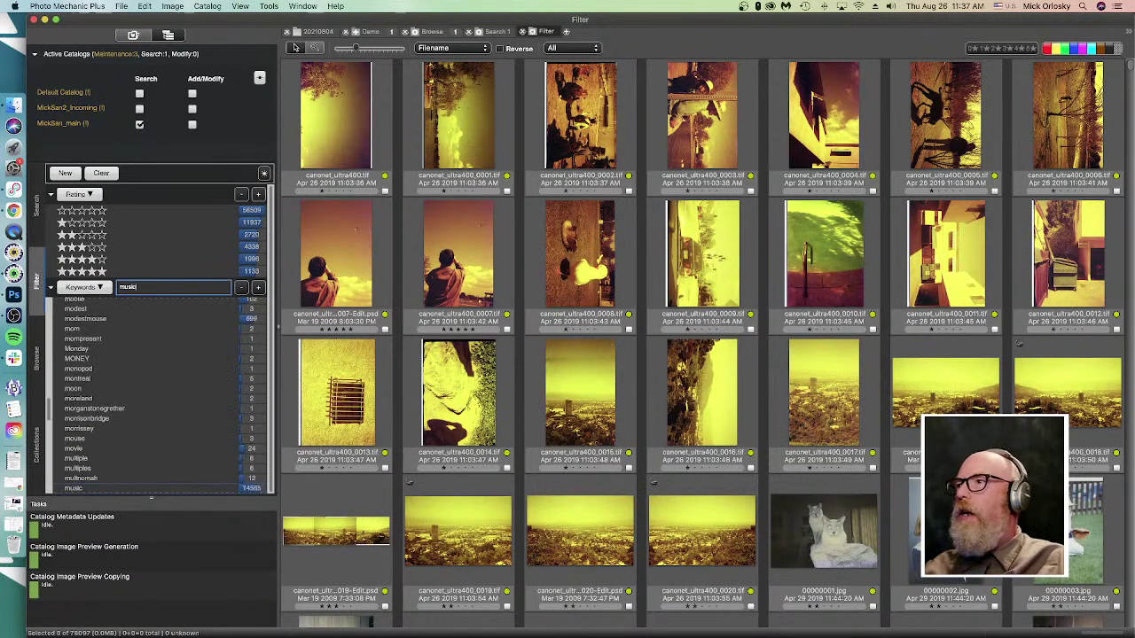
left_click(97, 488)
scroll(144, 466, "down", 5)
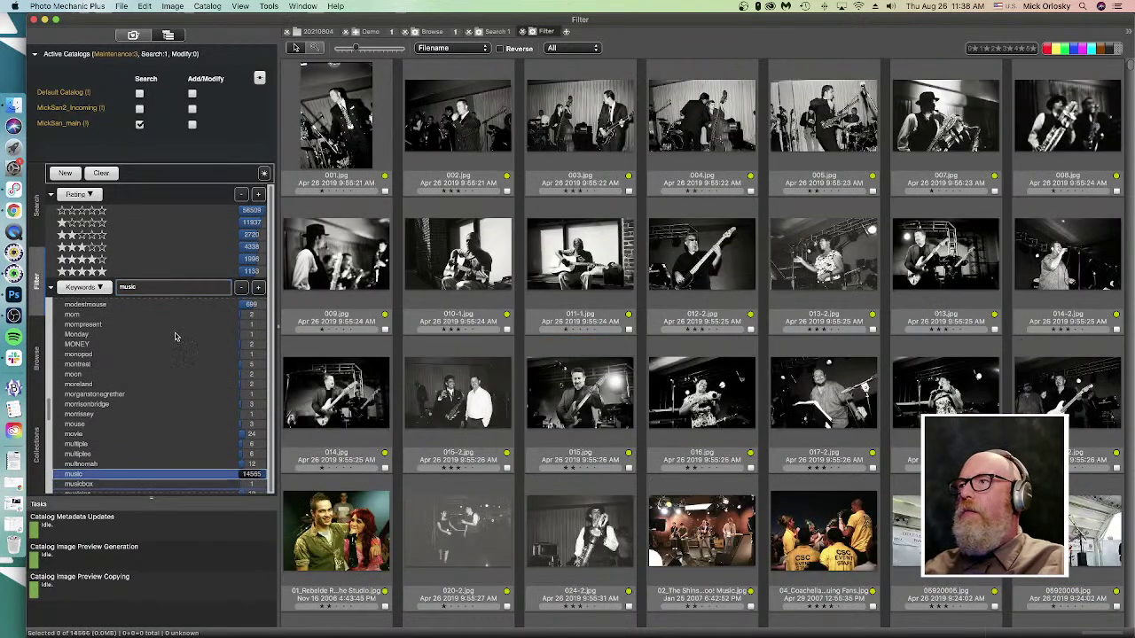
- Load the X-E4 3+ Stars filter snapshot, clear all filter selections, and close the Filter sheet
left_click(263, 173)
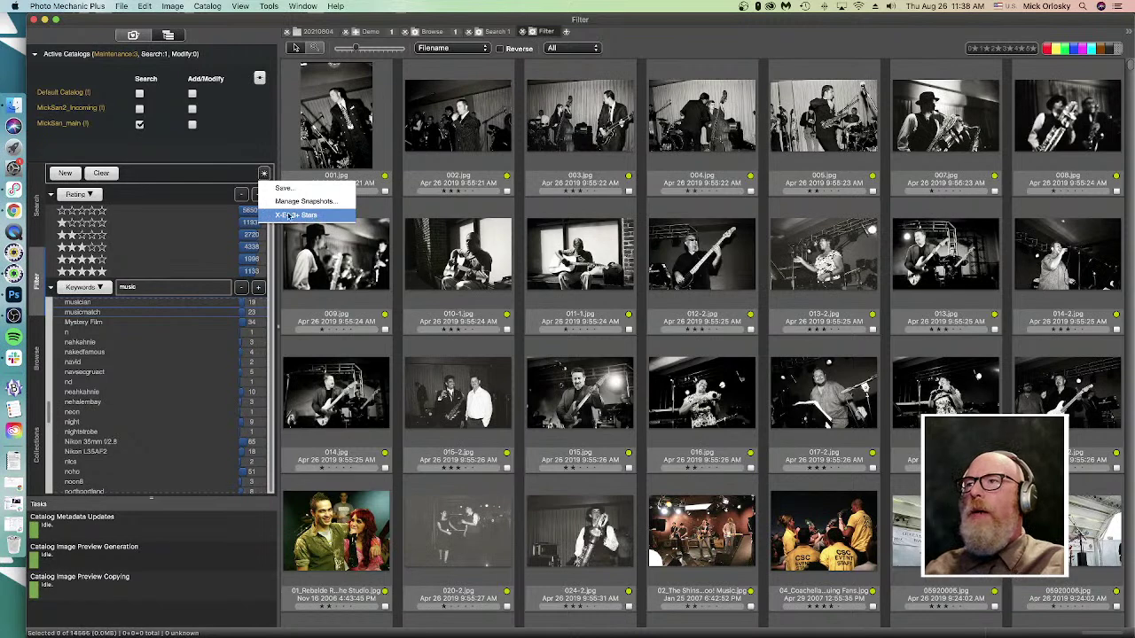
left_click(298, 216)
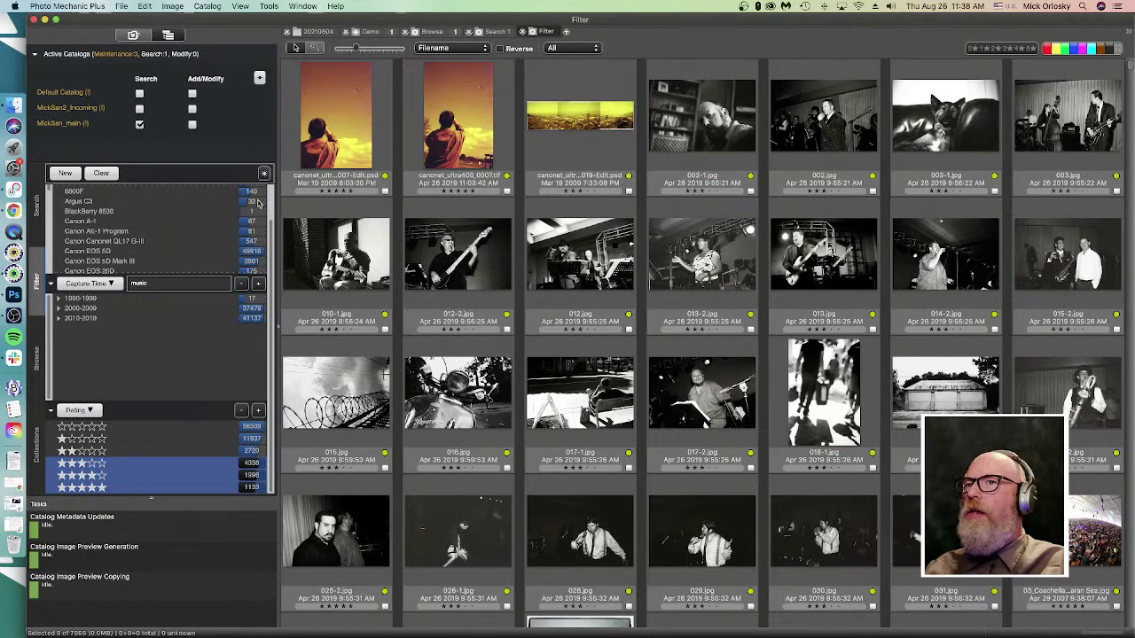
left_click(110, 177)
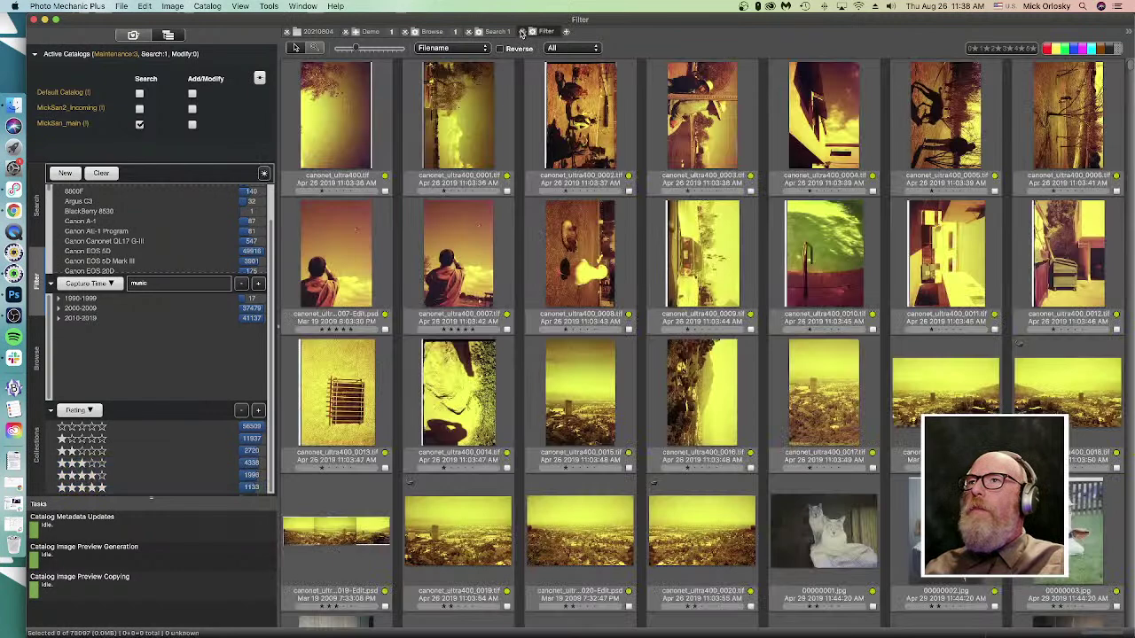
left_click(522, 31)
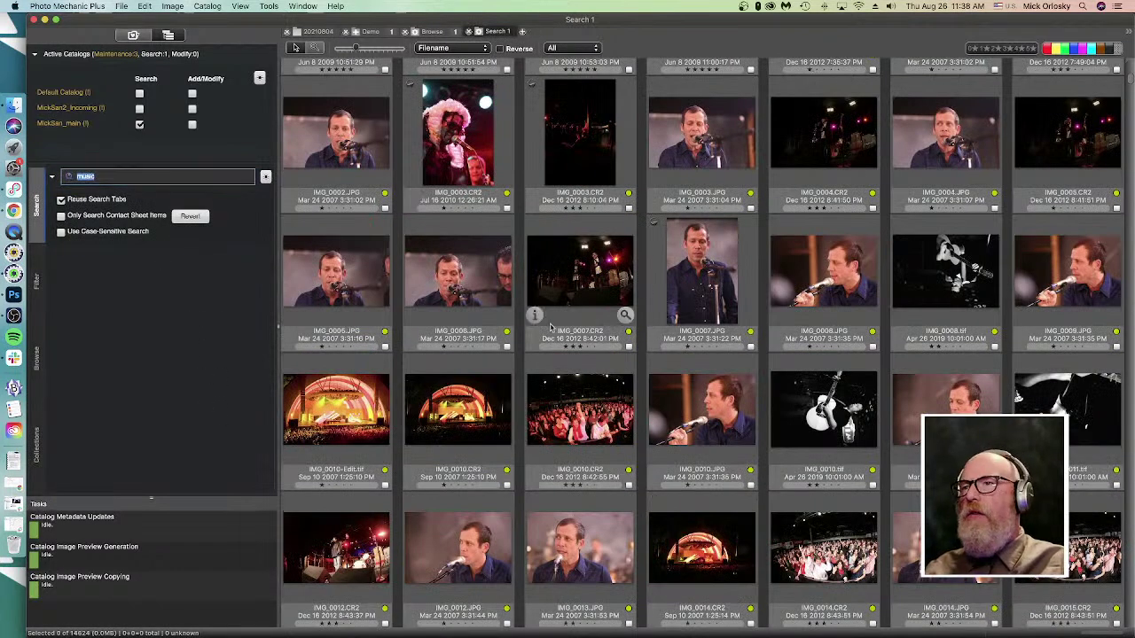
- Scroll through the 'music' search results and select the photo IMG_0021.tif
scroll(479, 424, "up", 1)
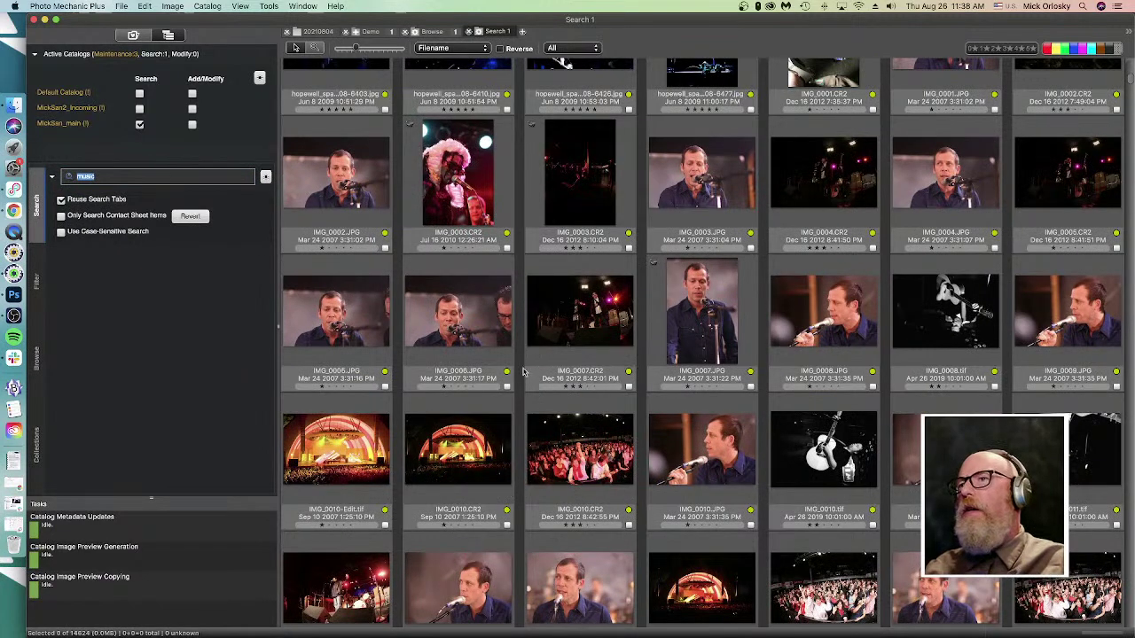
scroll(519, 398, "down", 3)
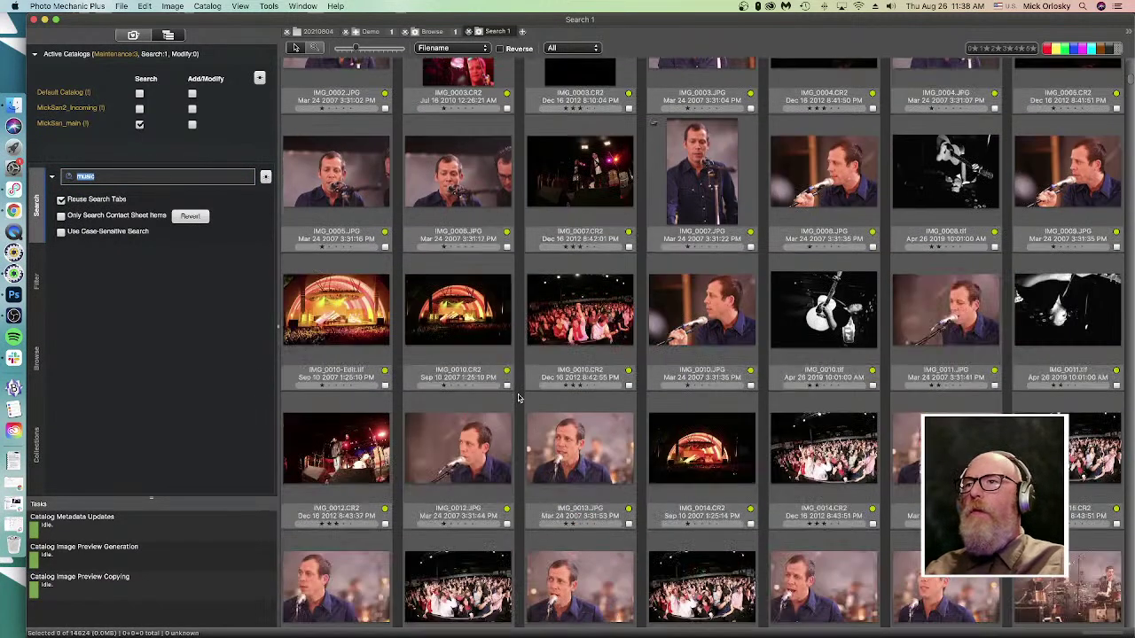
scroll(519, 398, "down", 2)
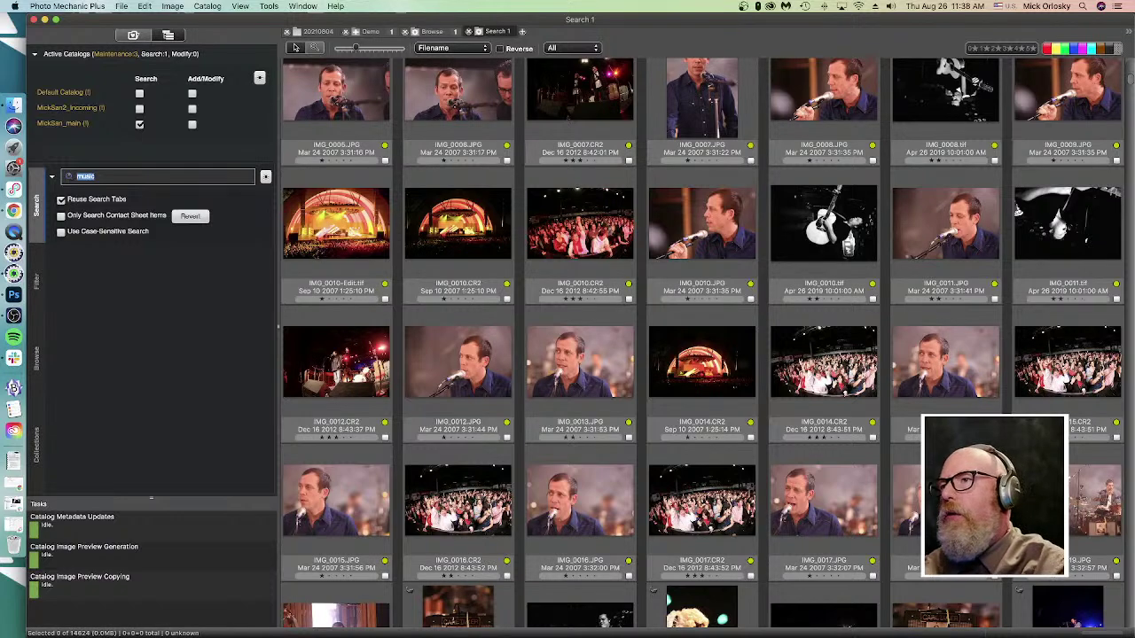
scroll(716, 288, "down", 5)
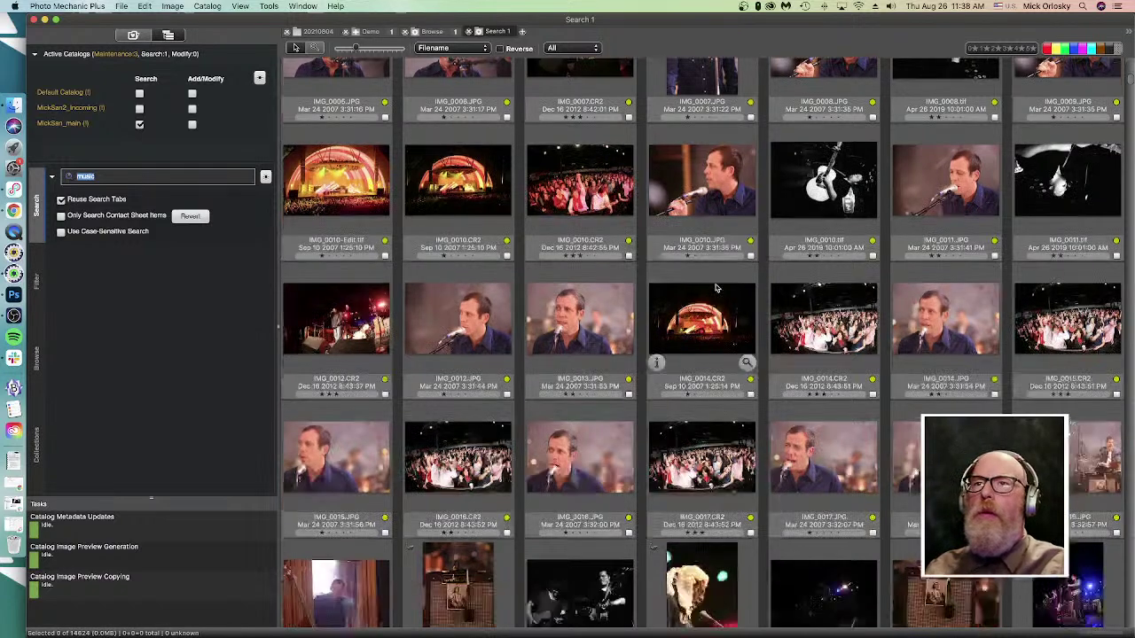
scroll(716, 288, "down", 2)
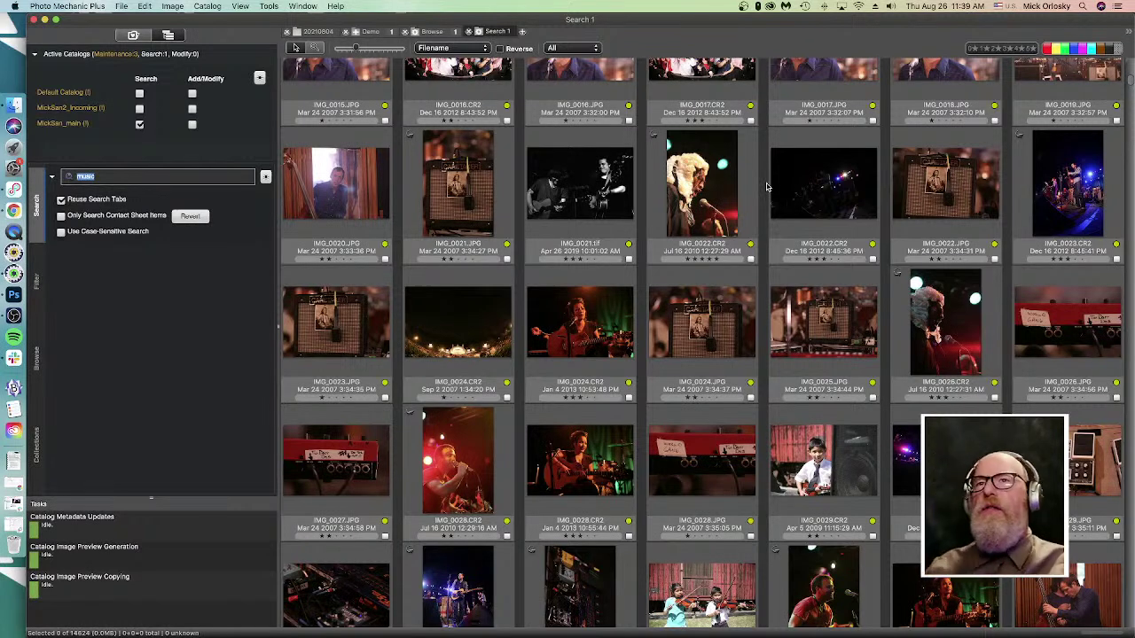
left_click(568, 198)
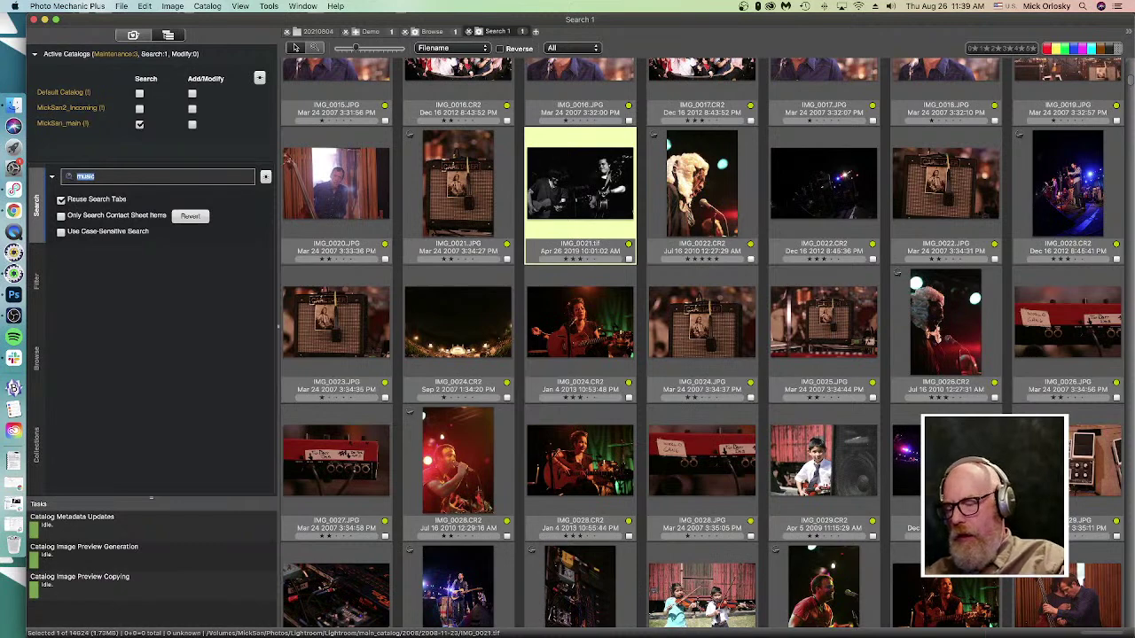
key("super+comma")
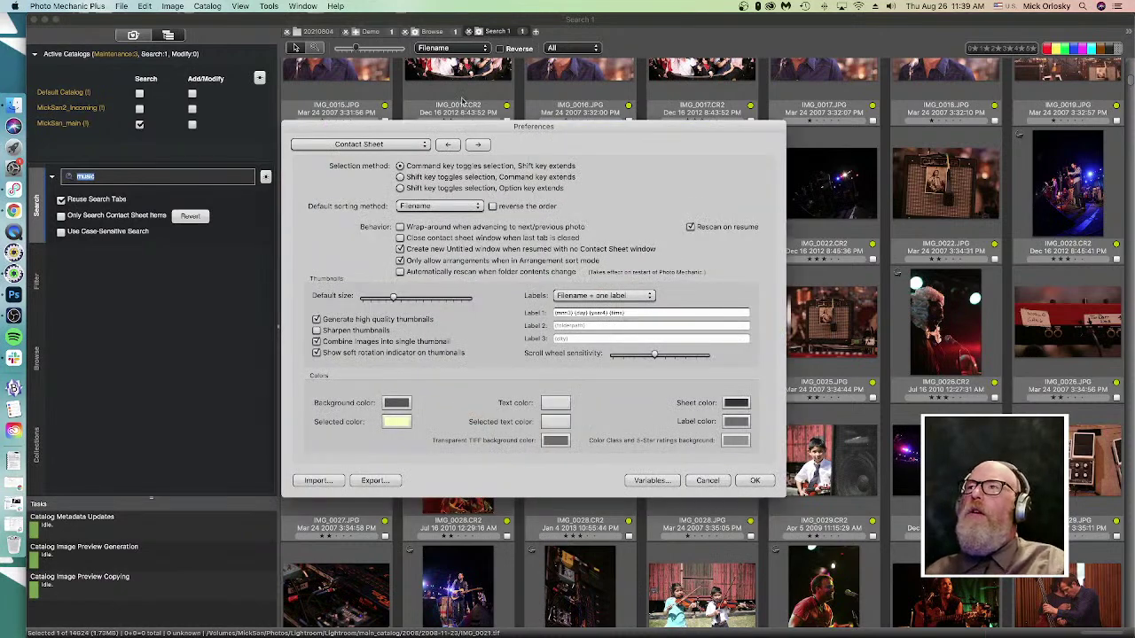
left_click(350, 148)
left_click(345, 177)
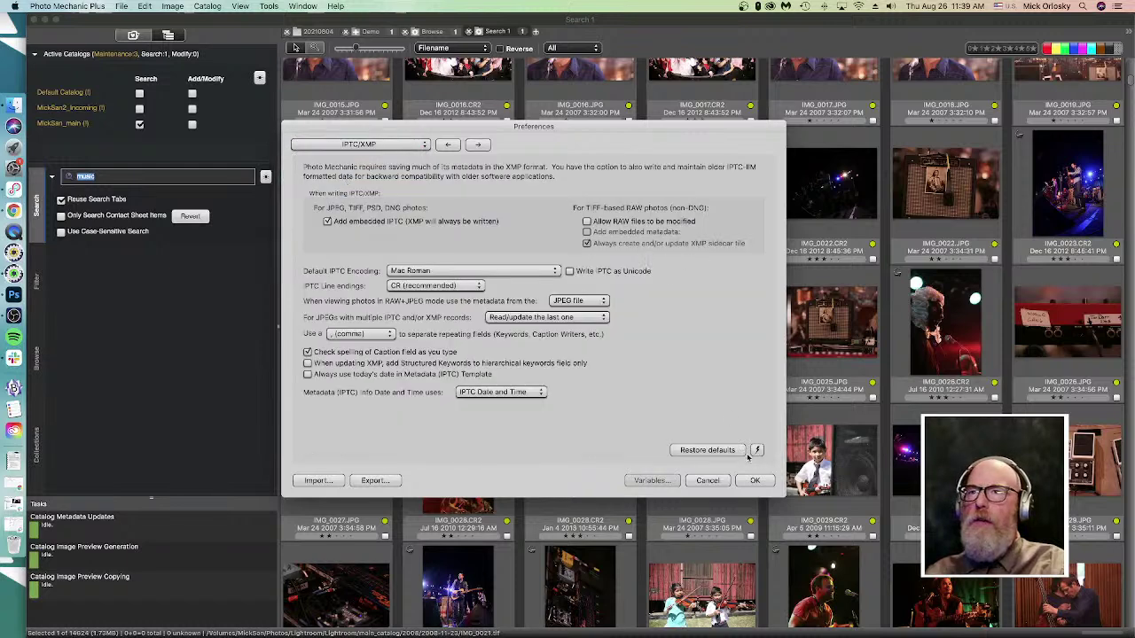
left_click(756, 451)
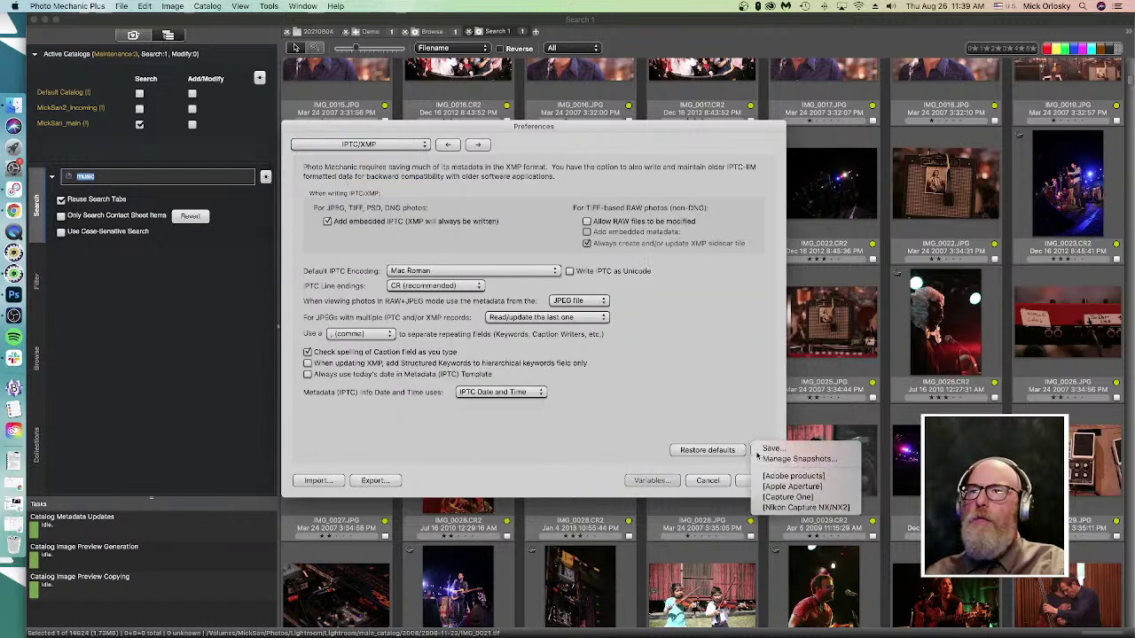
left_click(788, 498)
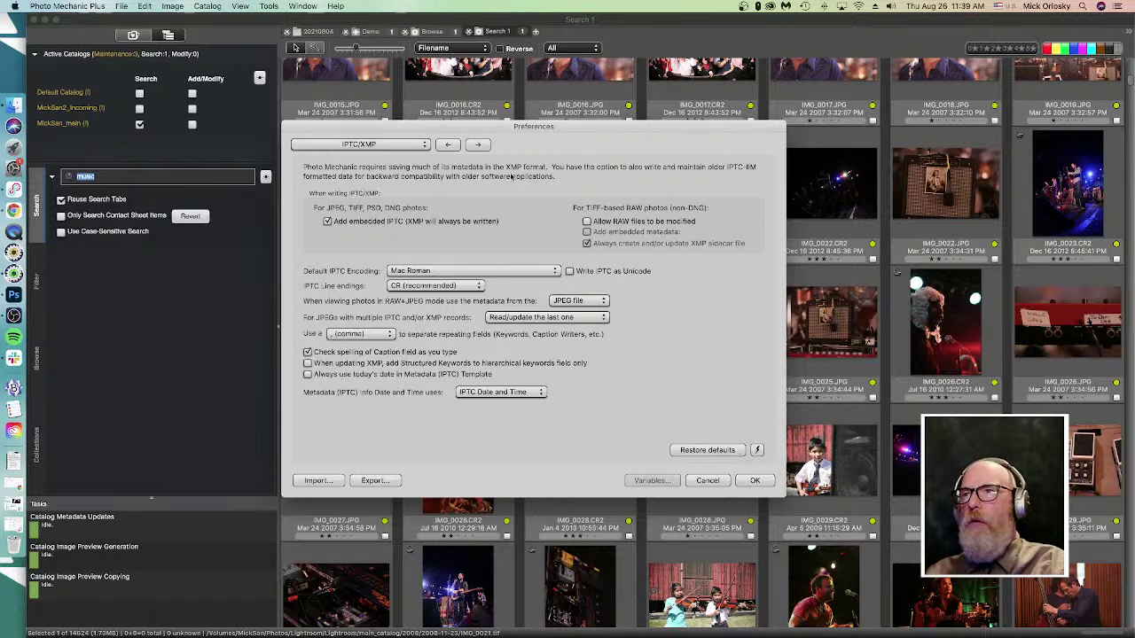
left_click(718, 480)
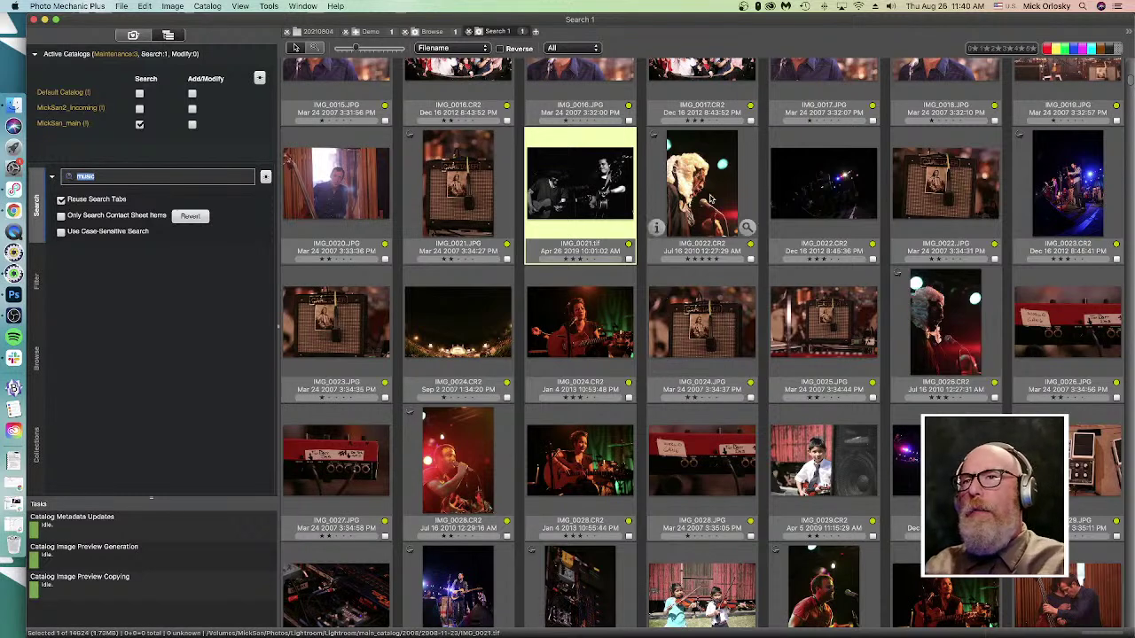
- Select IMG_0024.JPG and switch the left pane to the Favorites and Navigator browser
left_click(680, 337)
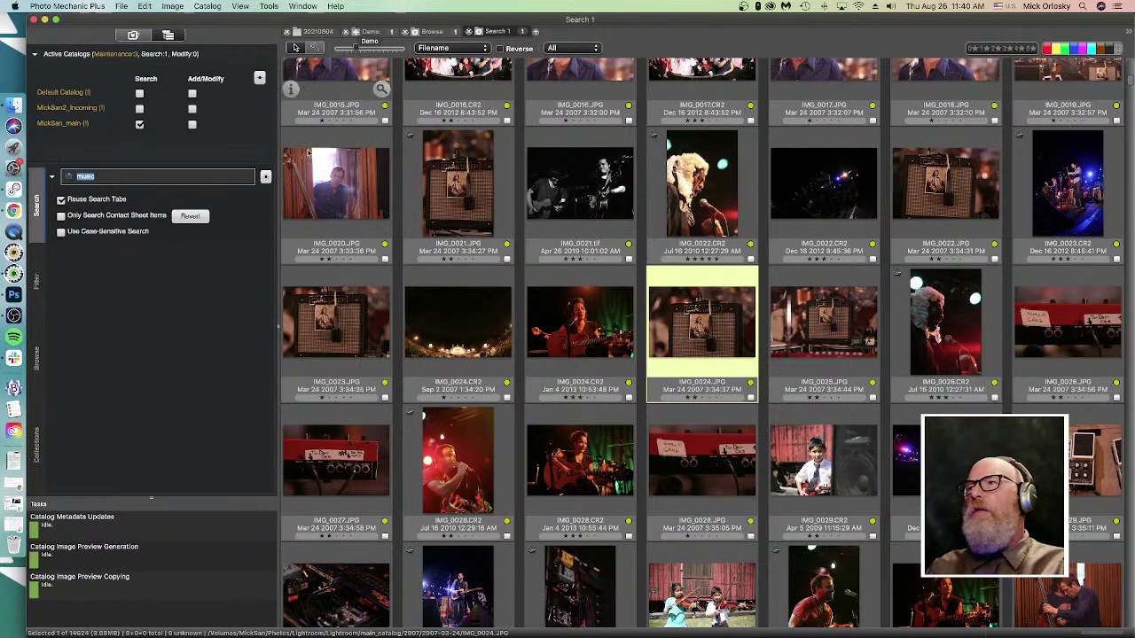
key("super+f")
left_click(135, 33)
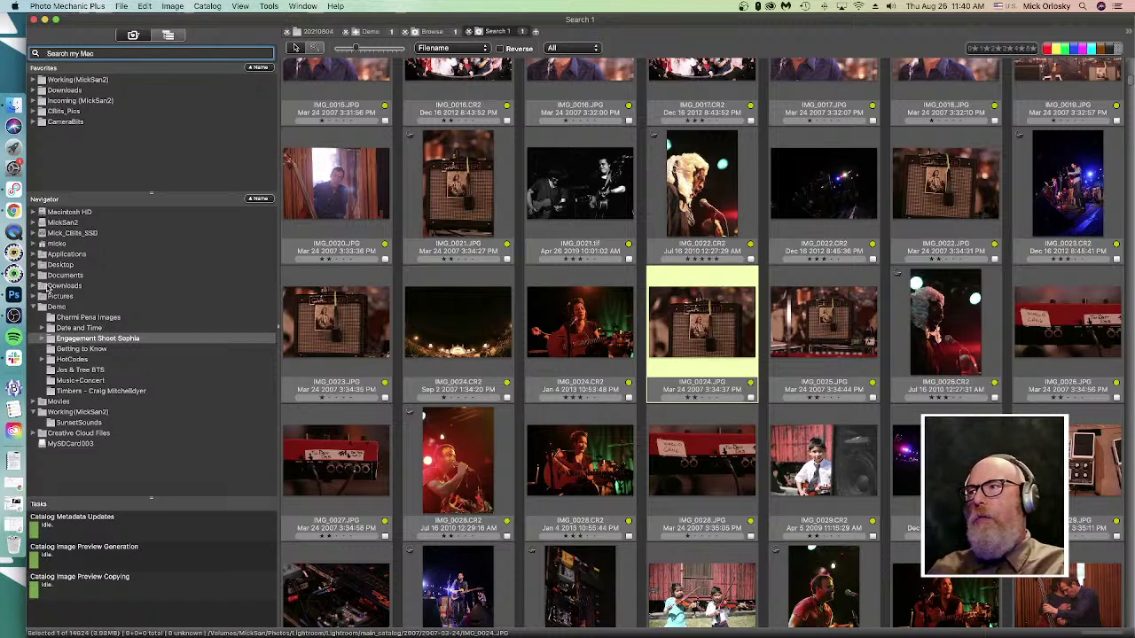
left_click(73, 154)
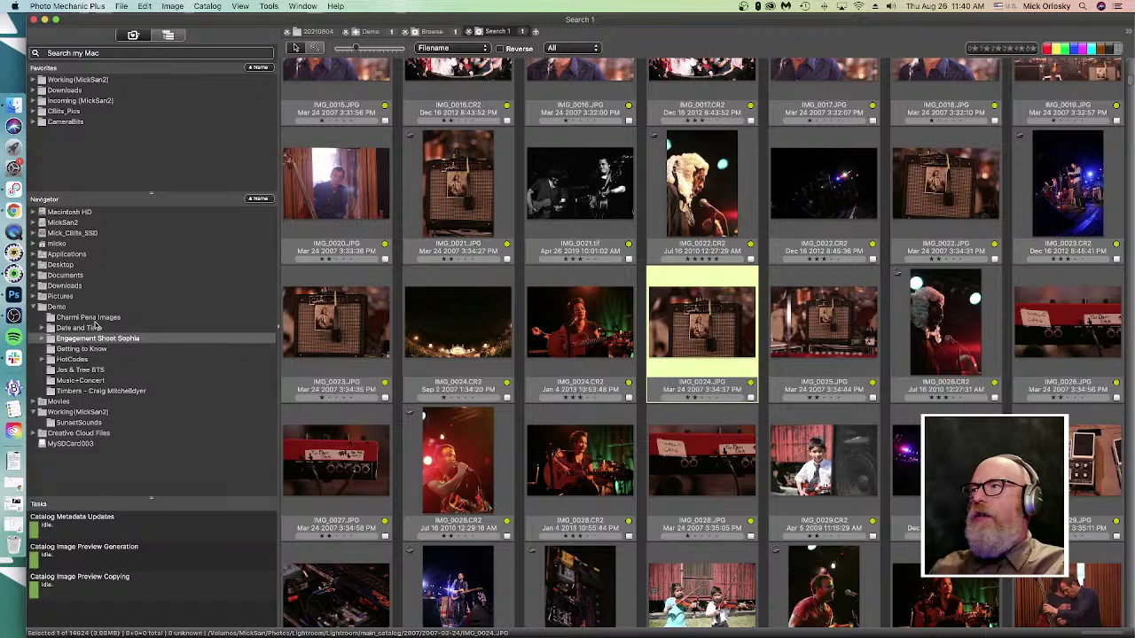
- Add the first Demo subfolder to Favorites, remove it again, then deselect all photos
left_click(98, 319)
left_click_drag(105, 325, 88, 149)
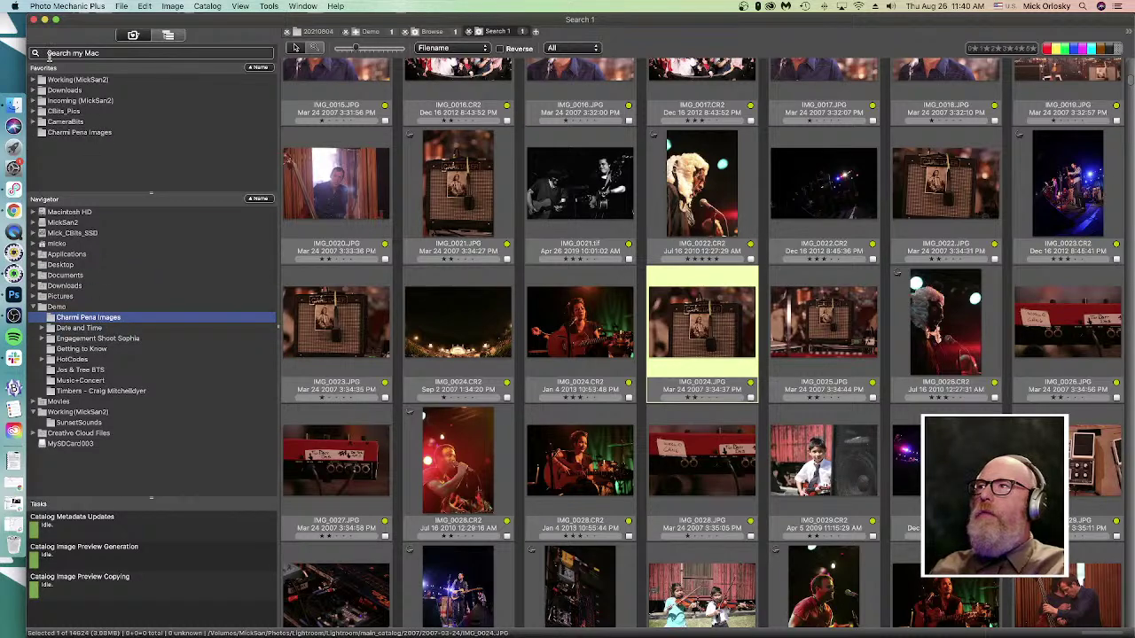
right_click(70, 133)
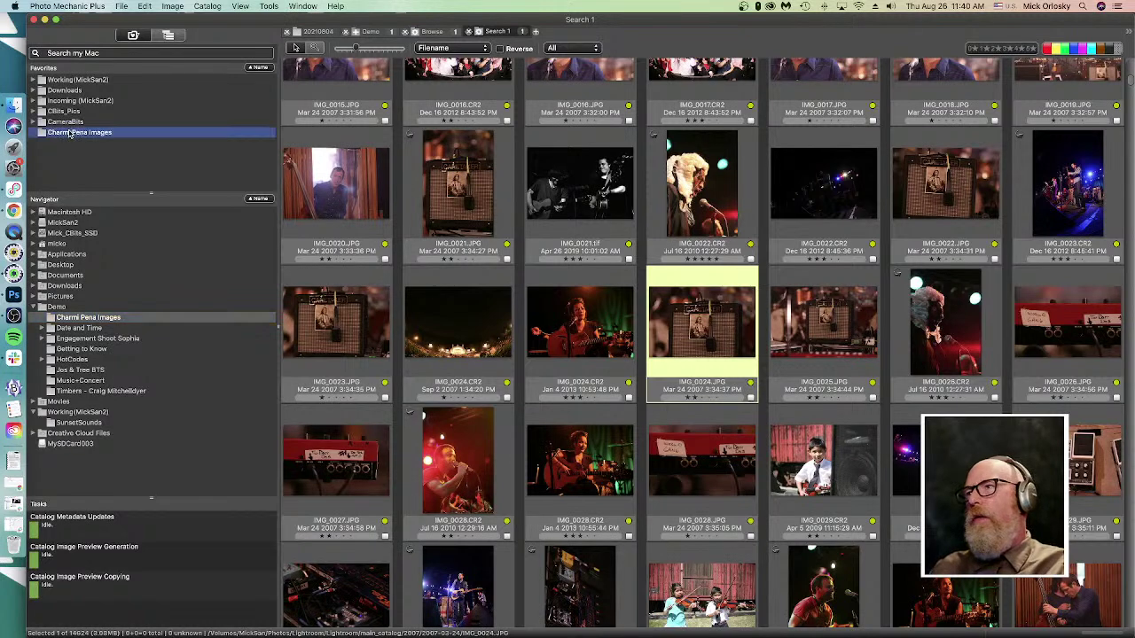
left_click(94, 152)
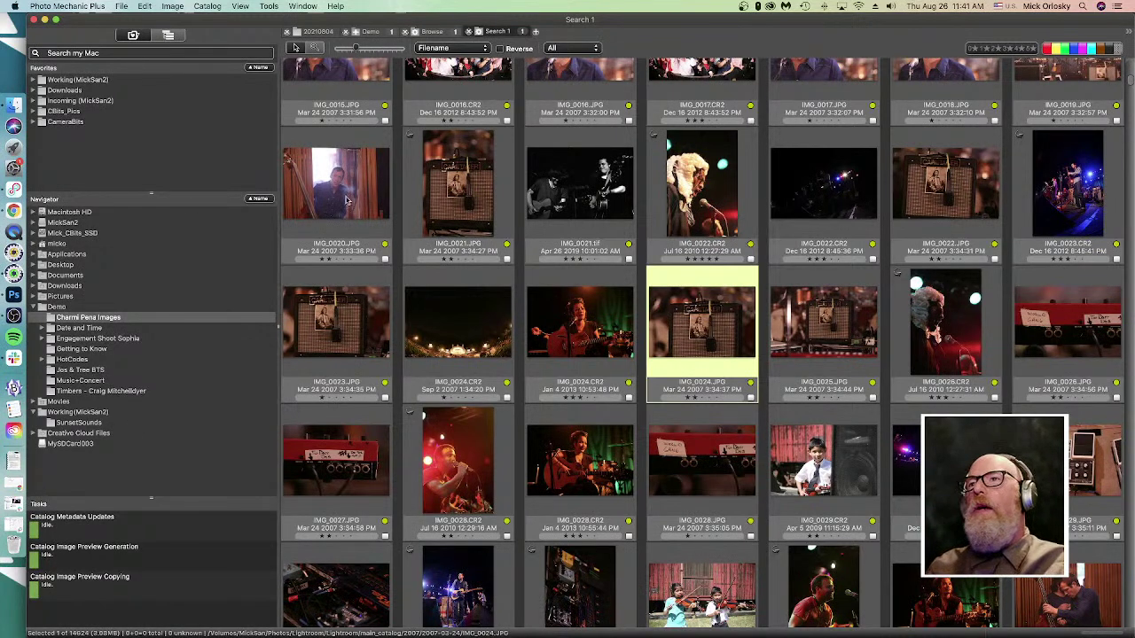
left_click(399, 231)
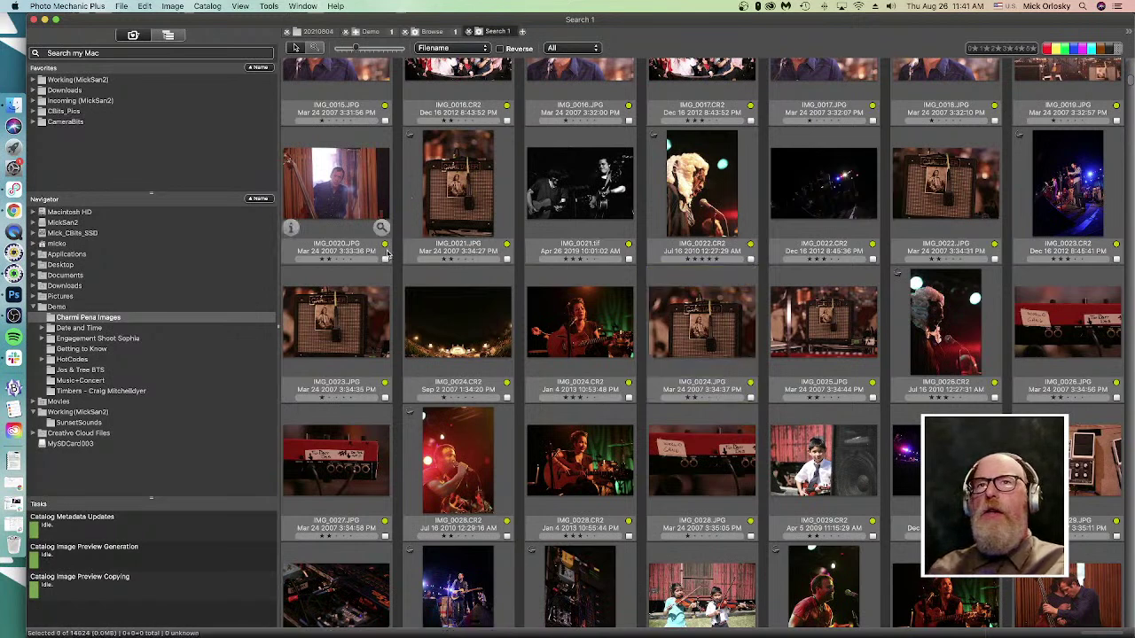